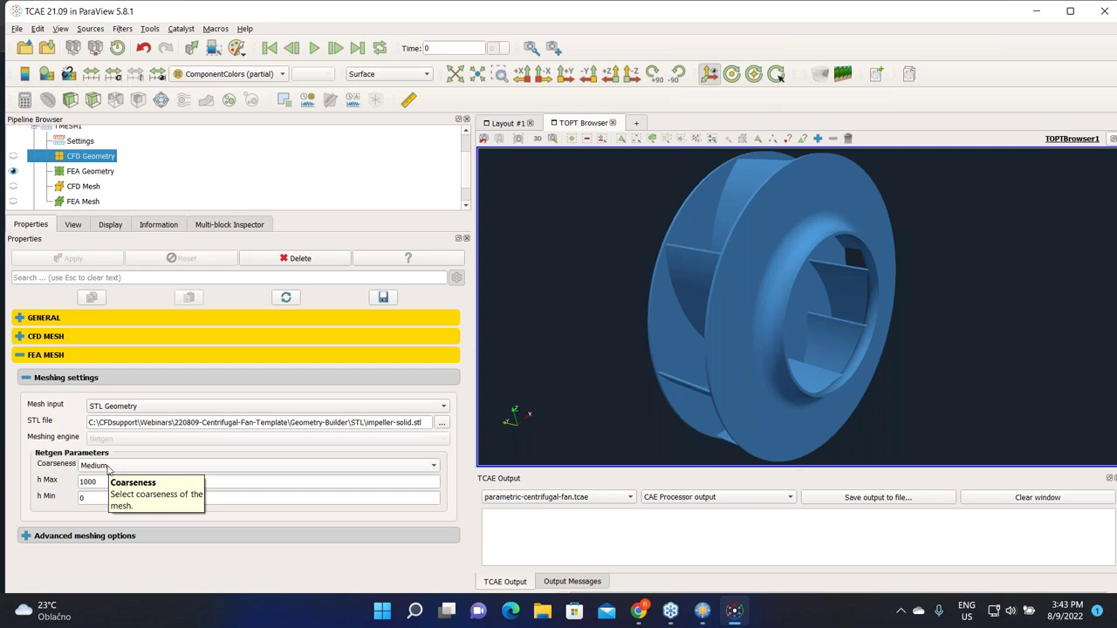
- Set the FEA mesh's Netgen element size limits to h Max 0.01 and h Min 0.002
click(120, 465)
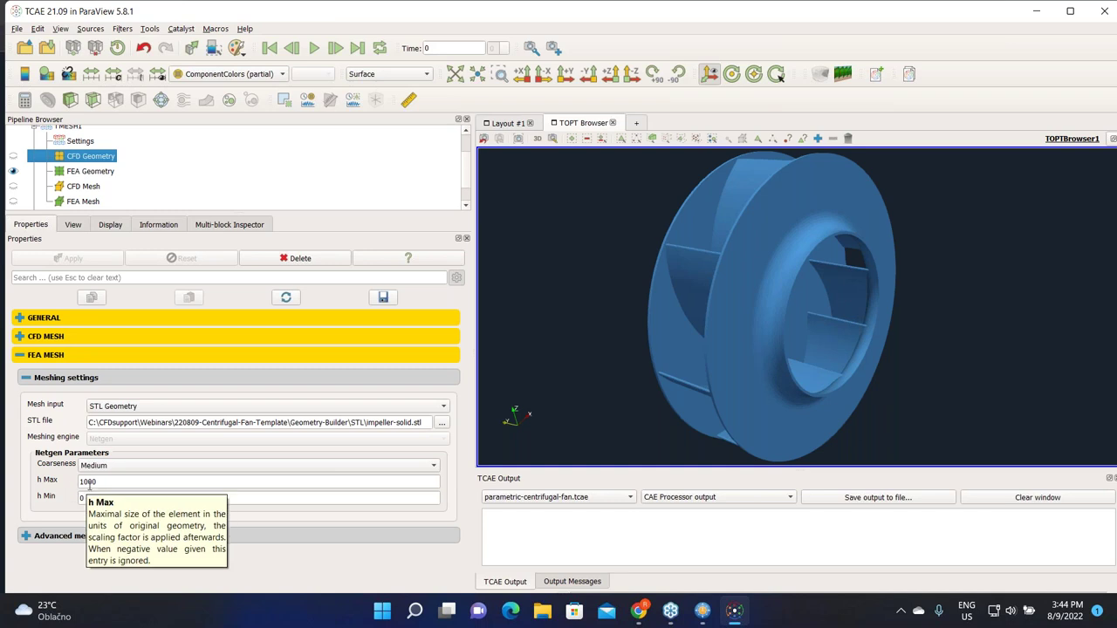
drag(663, 345, 775, 315)
scroll(774, 314, up, 5)
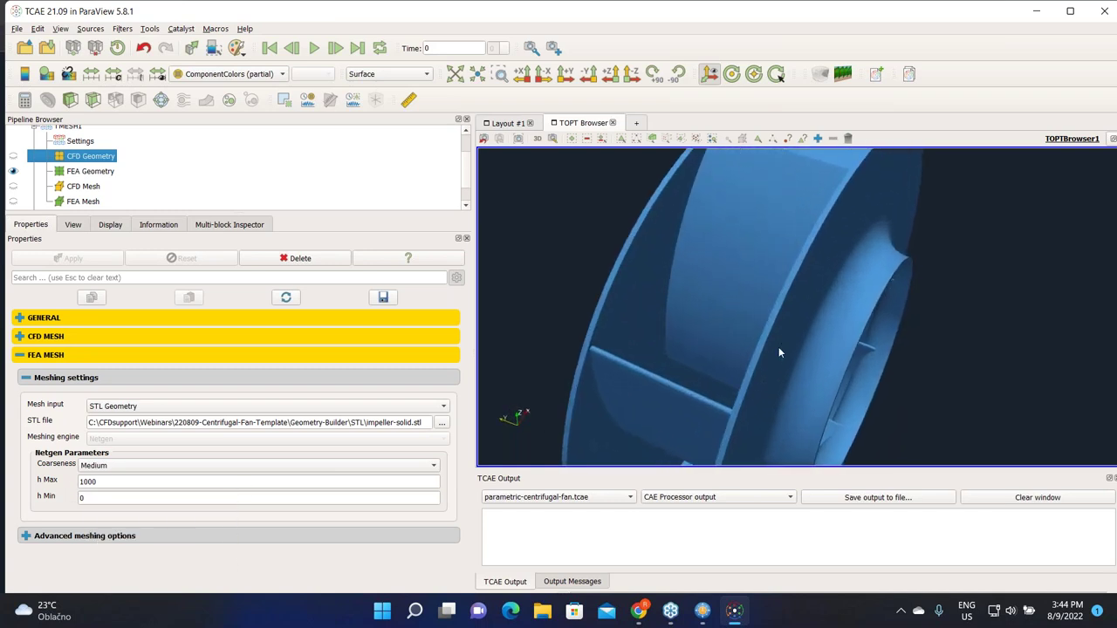
drag(758, 332, 656, 297)
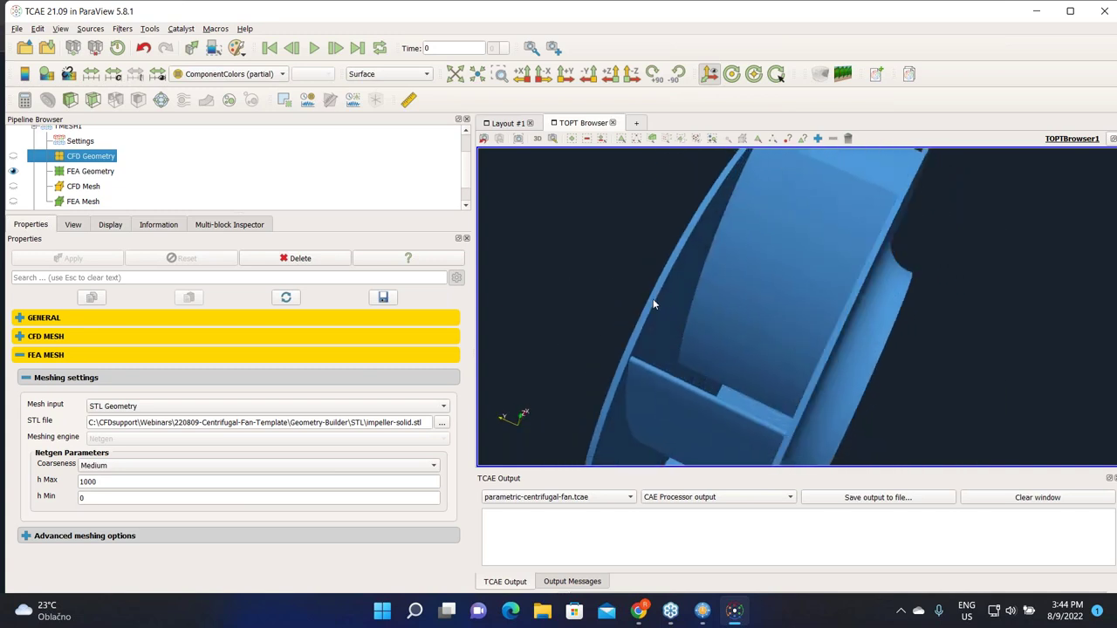
double_click(115, 479)
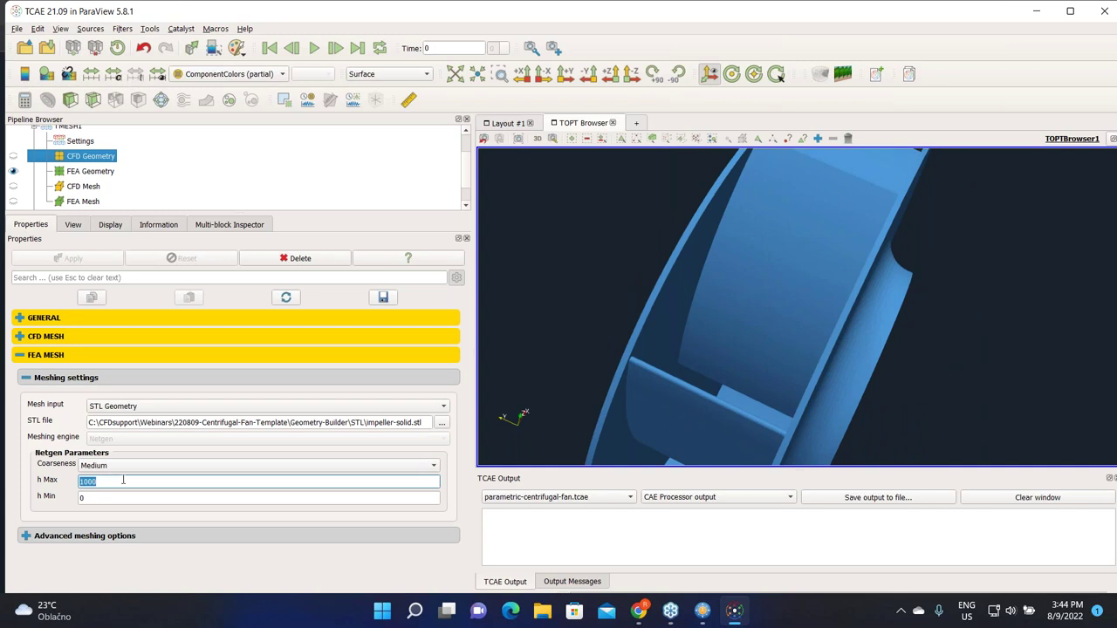
text(.)
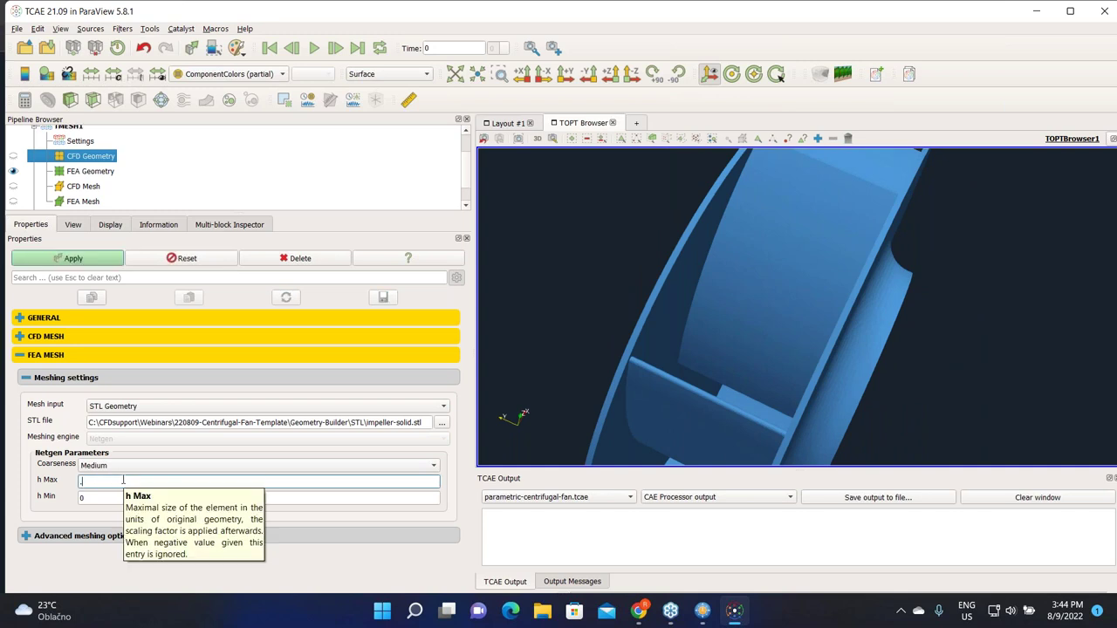
double_click(119, 482)
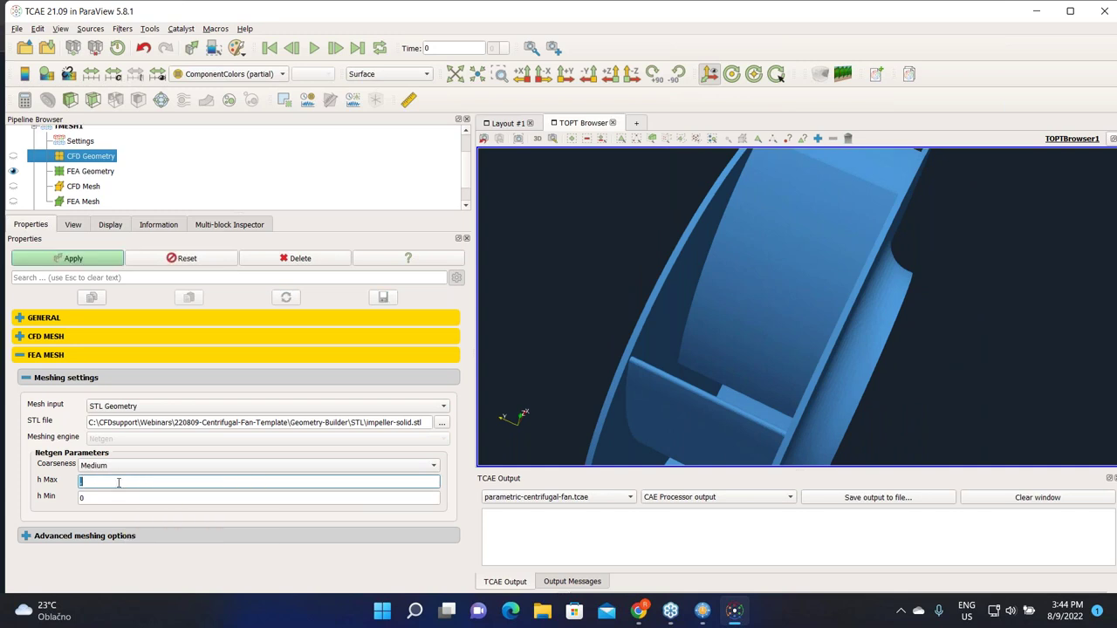
text(0.01)
click(118, 496)
text(.002)
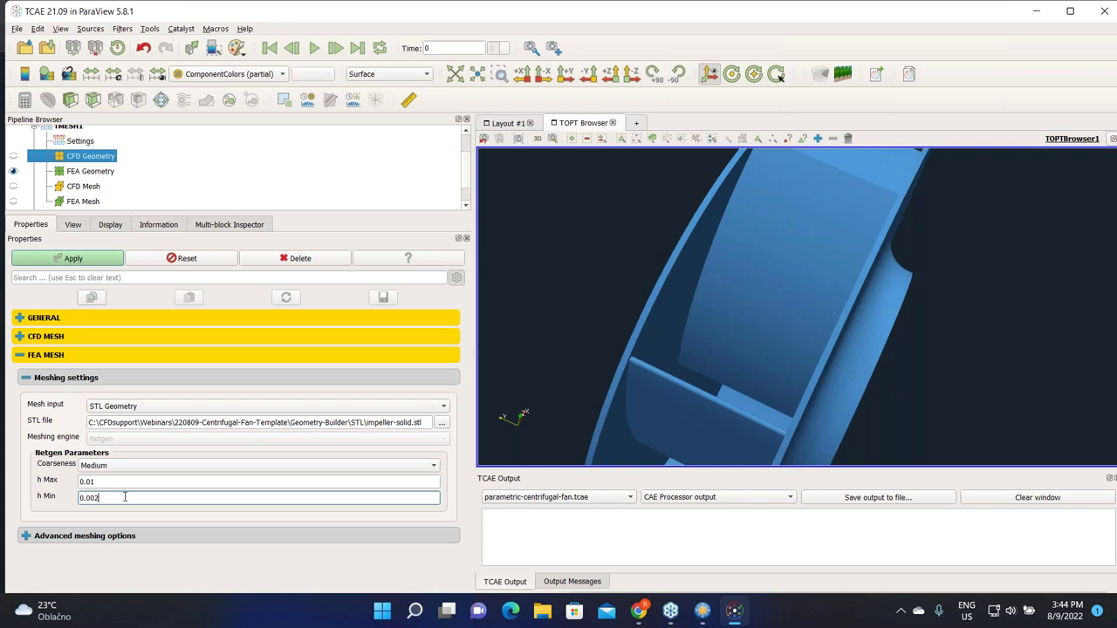
- Review the advanced FEA meshing options, collapse them again, and apply the mesh settings
click(35, 535)
scroll(35, 512, down, 3)
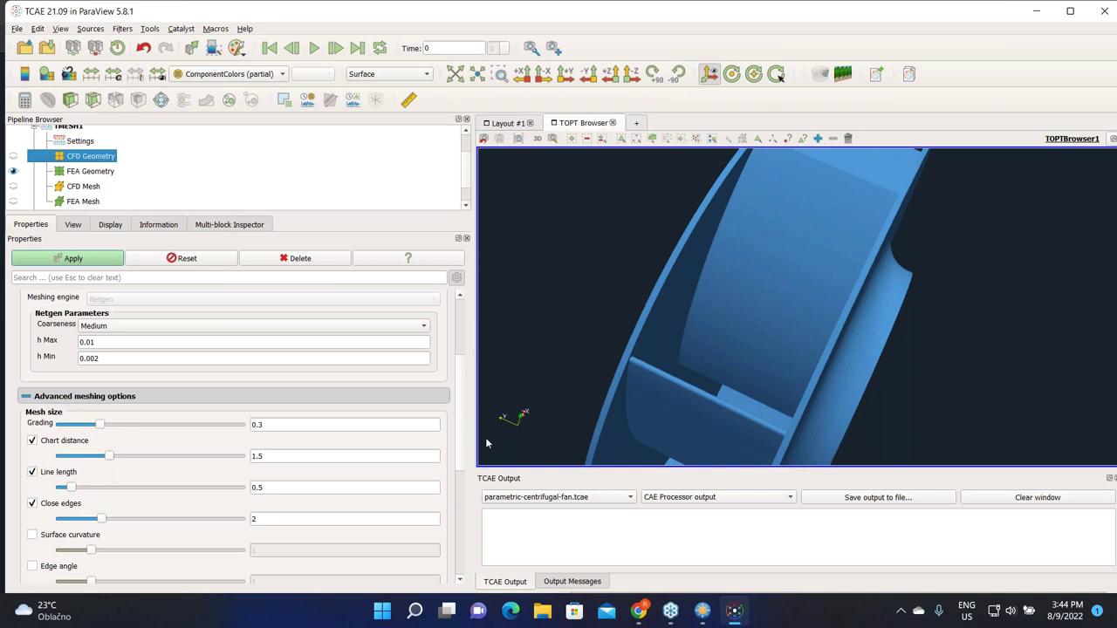
drag(460, 448, 465, 485)
scroll(465, 485, down, 4)
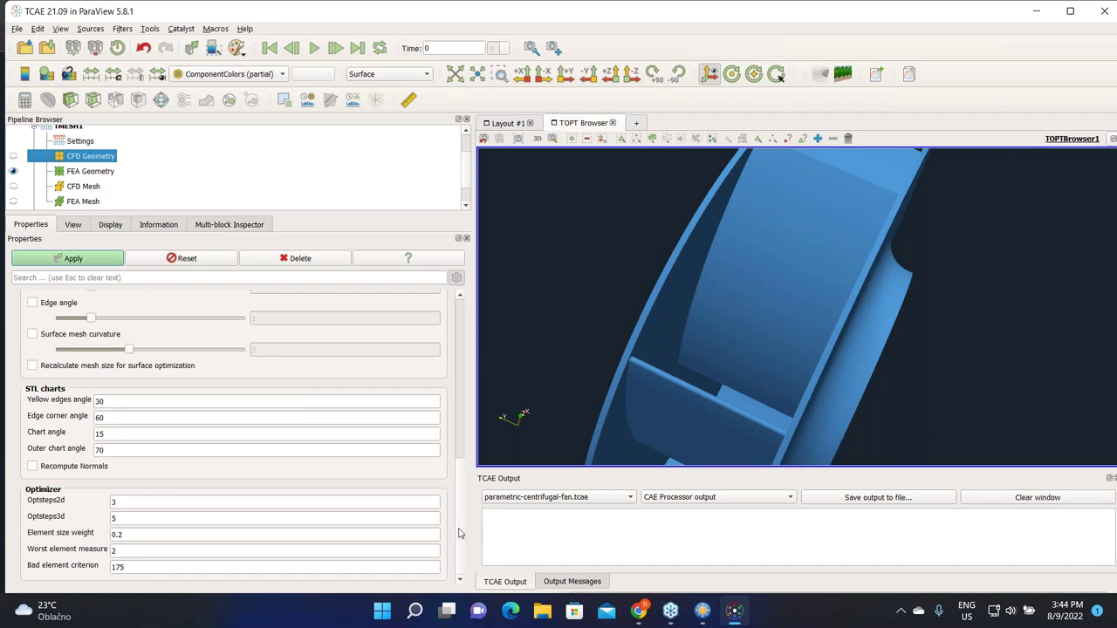
drag(461, 533, 461, 432)
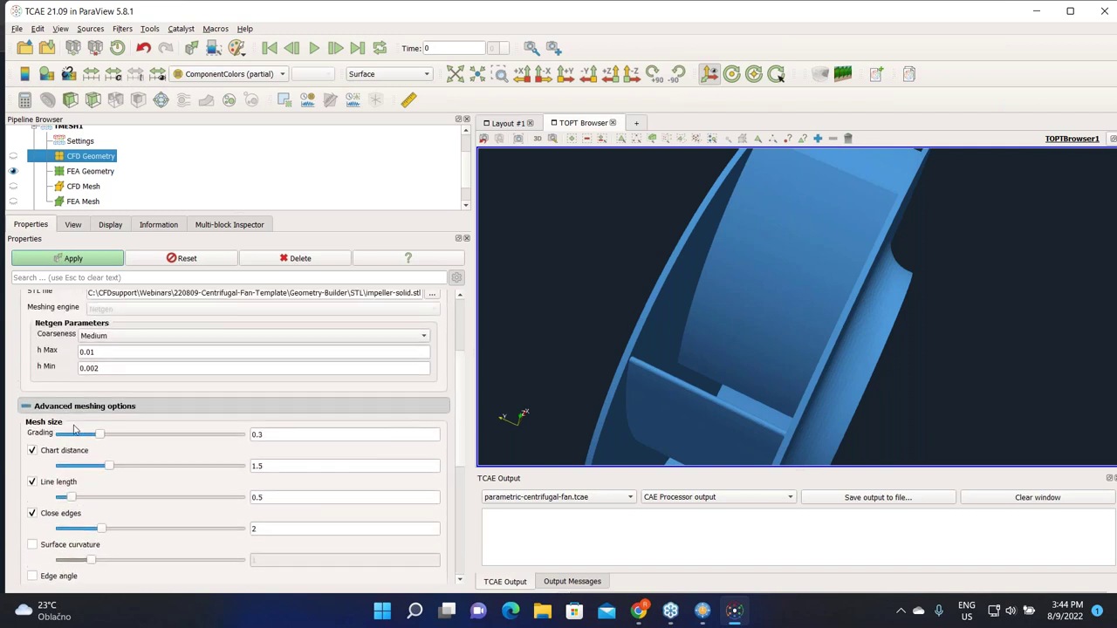
click(80, 407)
click(73, 258)
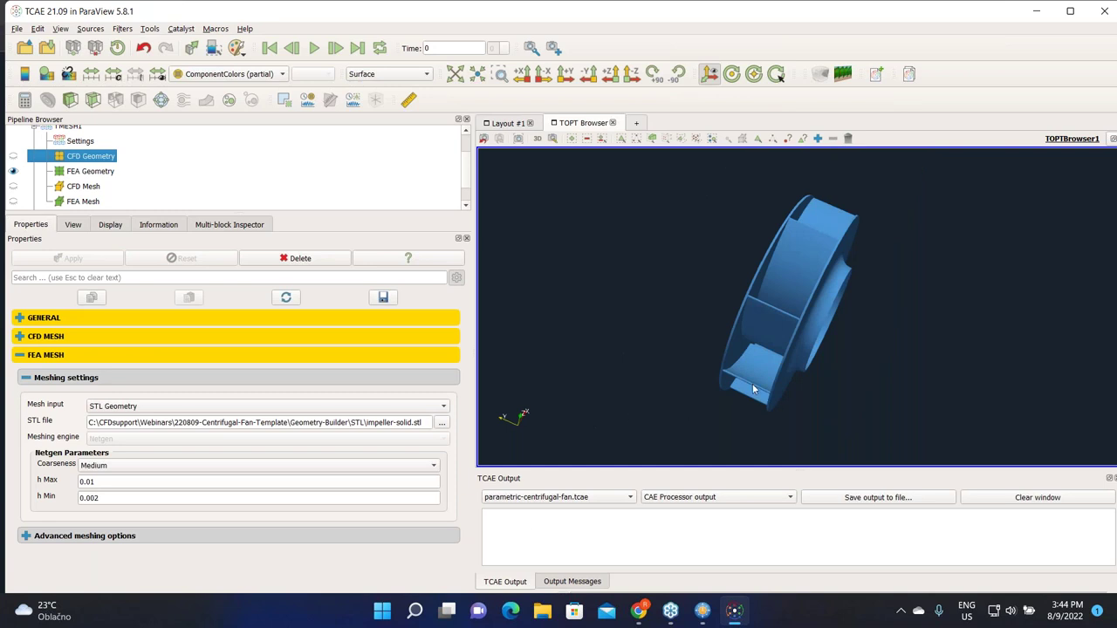
drag(752, 383, 771, 327)
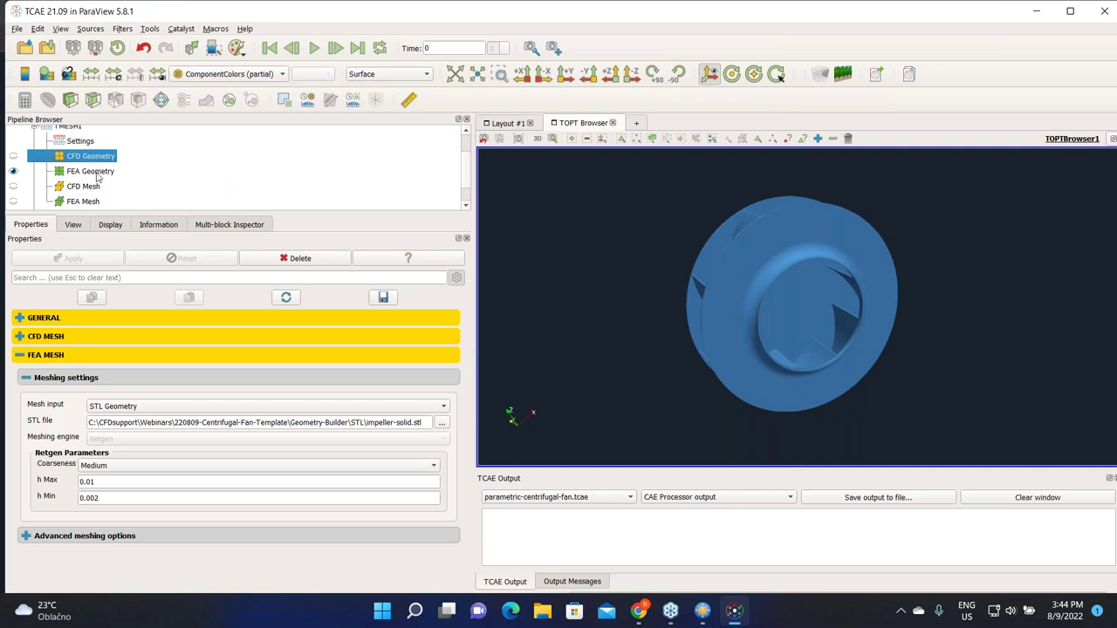
- Open the properties of the parametric-centrifugal-fan.tcae setup
scroll(85, 162, up, 1)
click(66, 164)
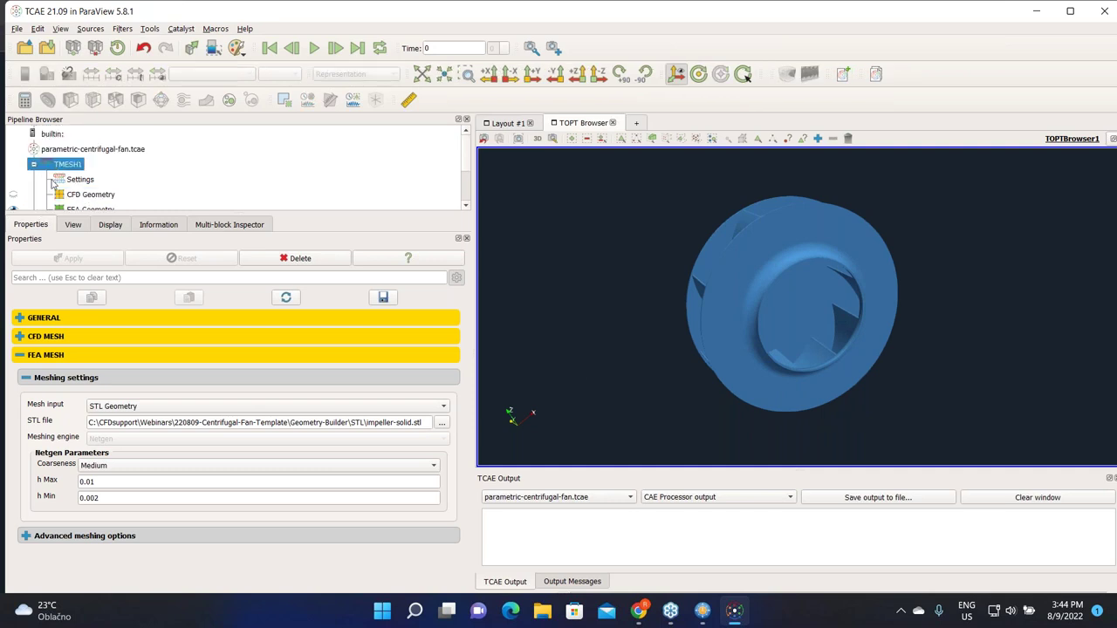
scroll(65, 185, down, 2)
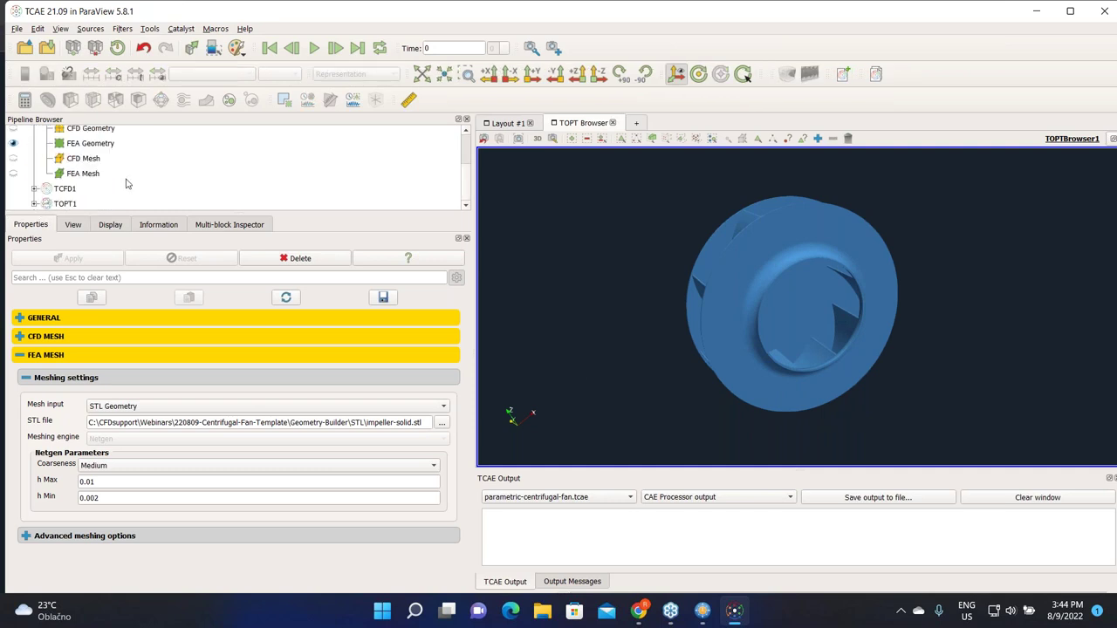
scroll(127, 184, up, 1)
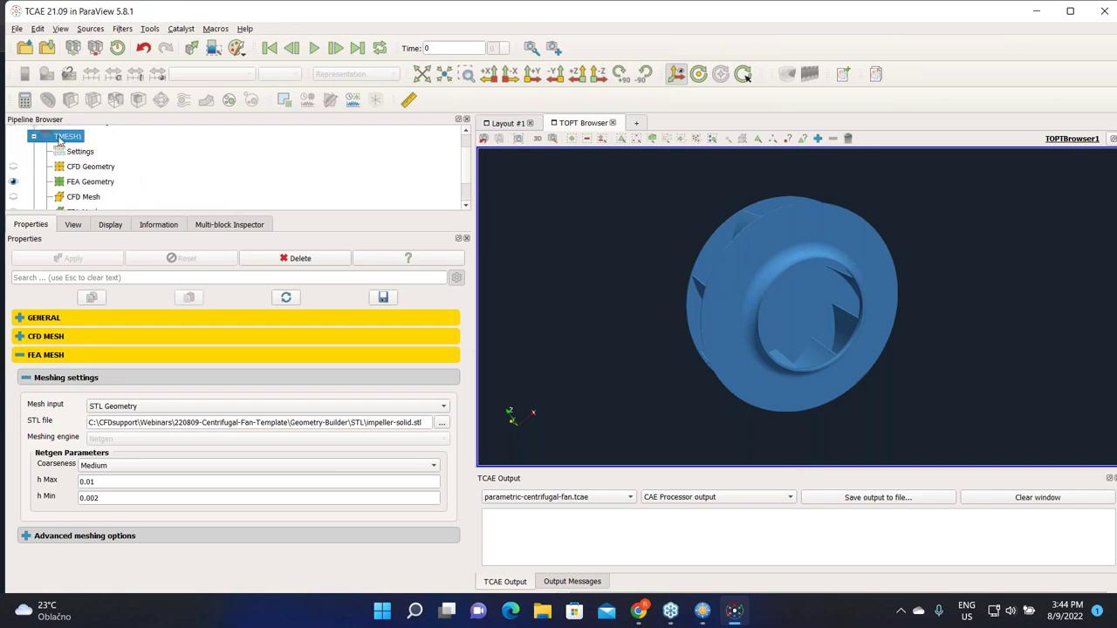
scroll(69, 147, up, 1)
click(76, 150)
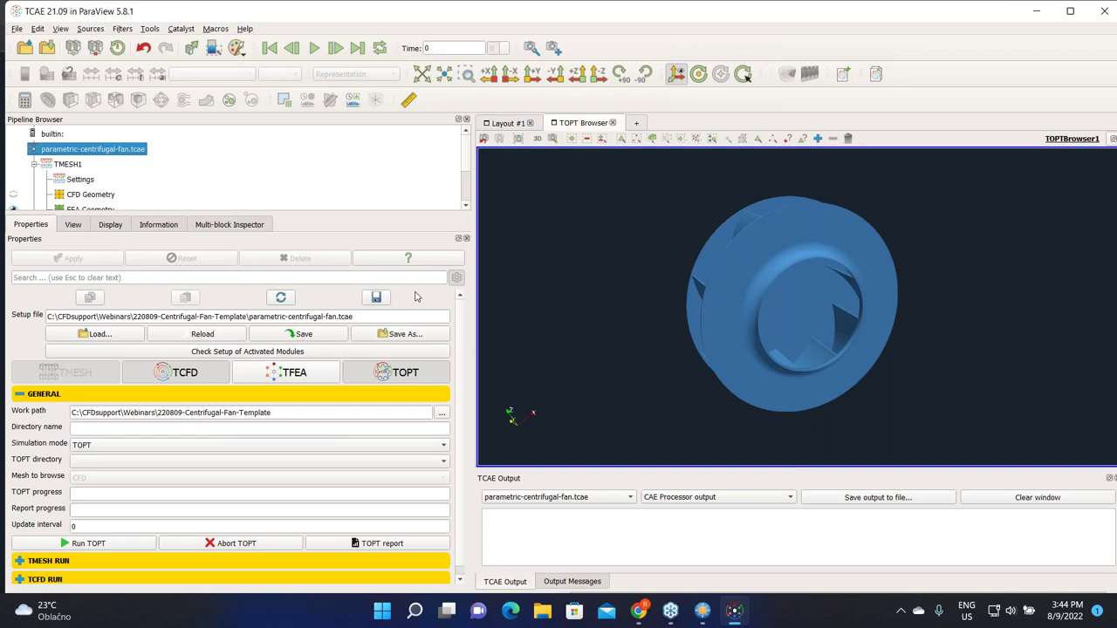
- Expand the TMESH run section and examine the build entries for the CFD components and the CFD and FEA meshes
scroll(464, 378, down, 1)
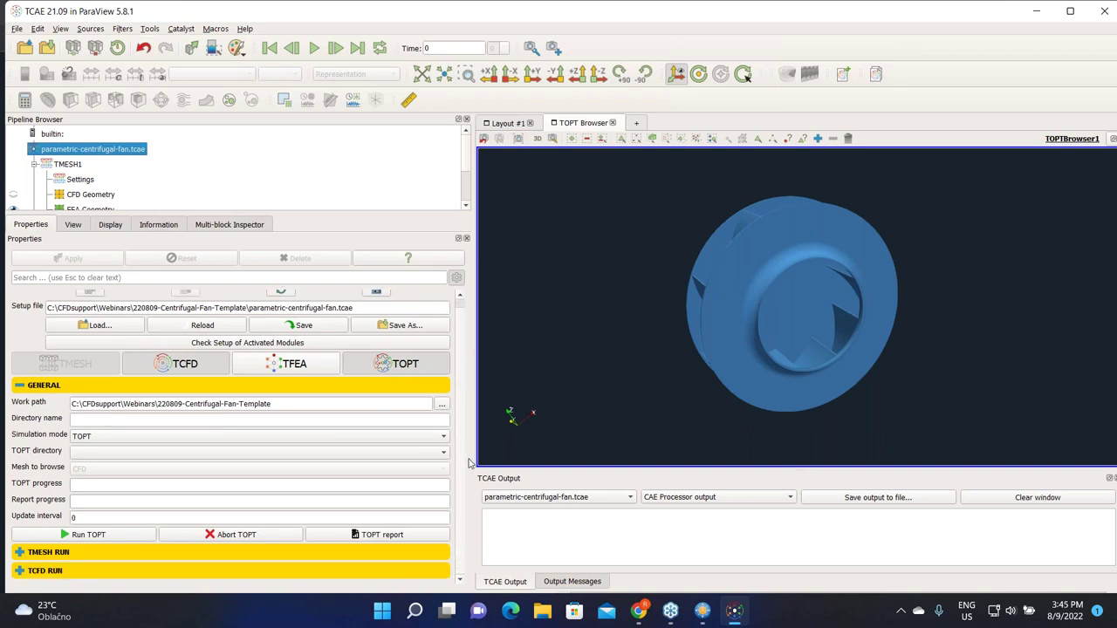
click(70, 573)
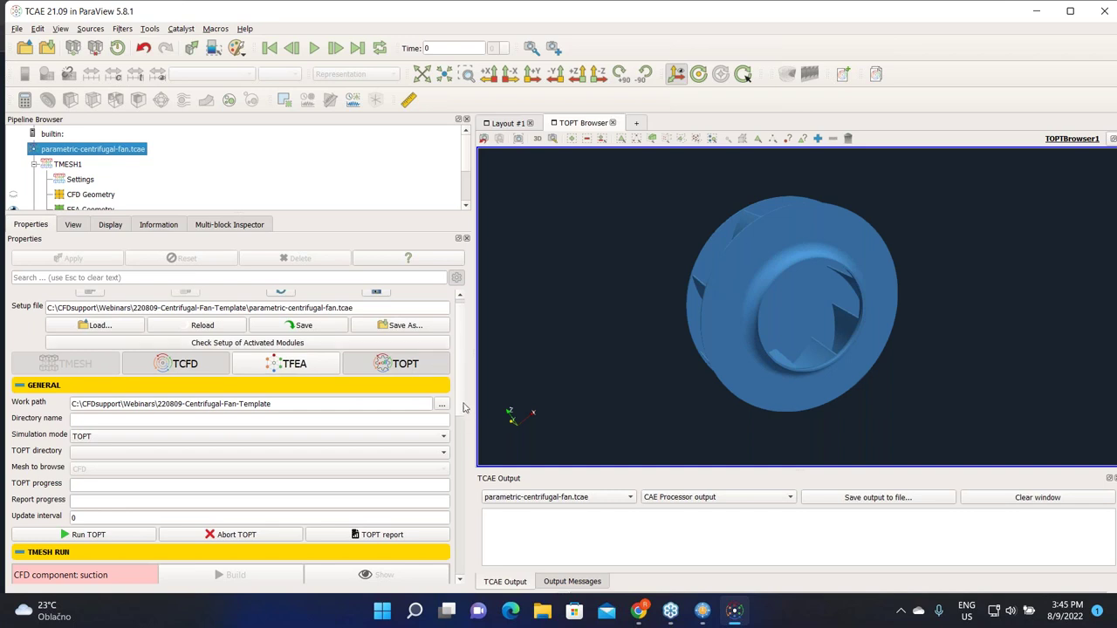
scroll(464, 406, down, 2)
scroll(253, 511, down, 1)
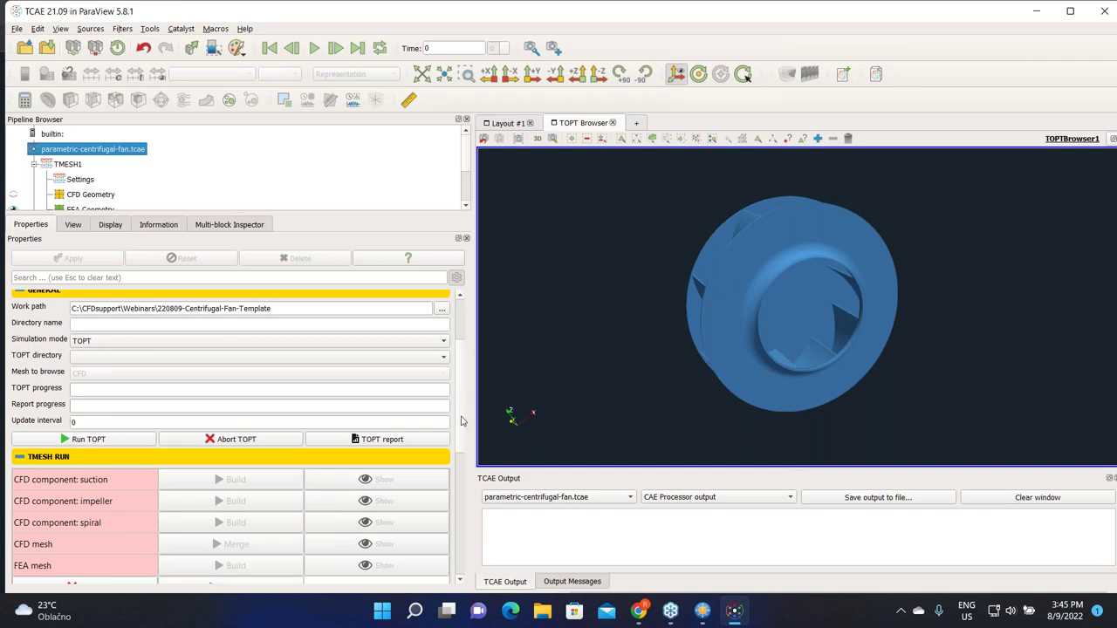
scroll(459, 419, down, 1)
scroll(459, 419, down, 3)
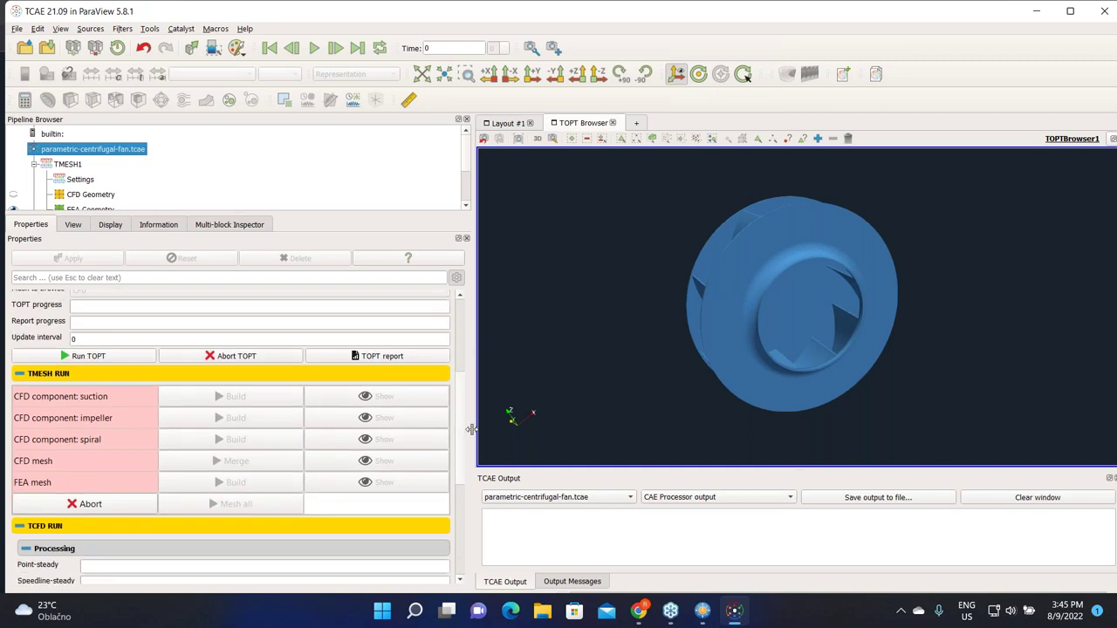
scroll(462, 440, up, 3)
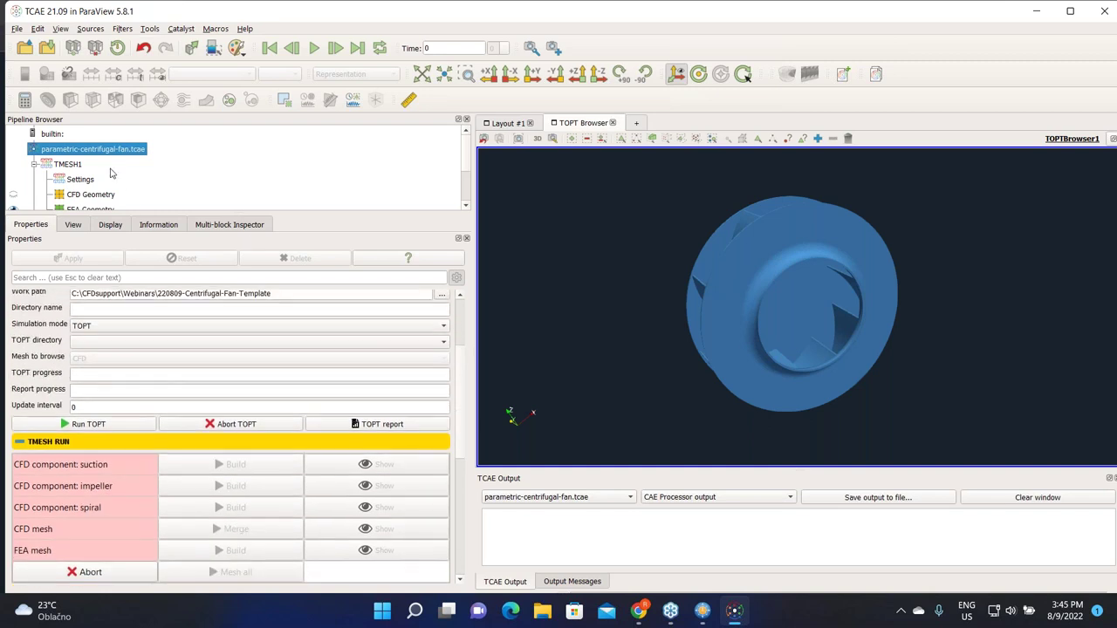
- Open the TCFD1 settings and expand the physics, simulation, boundary conditions and post-processing groups
scroll(111, 173, down, 1)
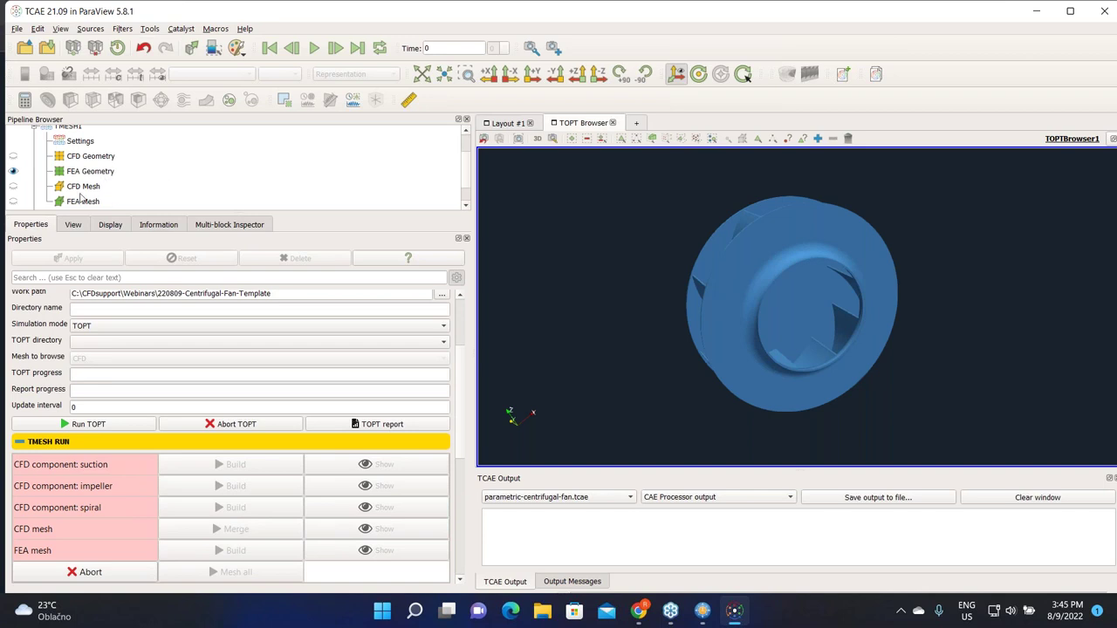
scroll(87, 205, down, 1)
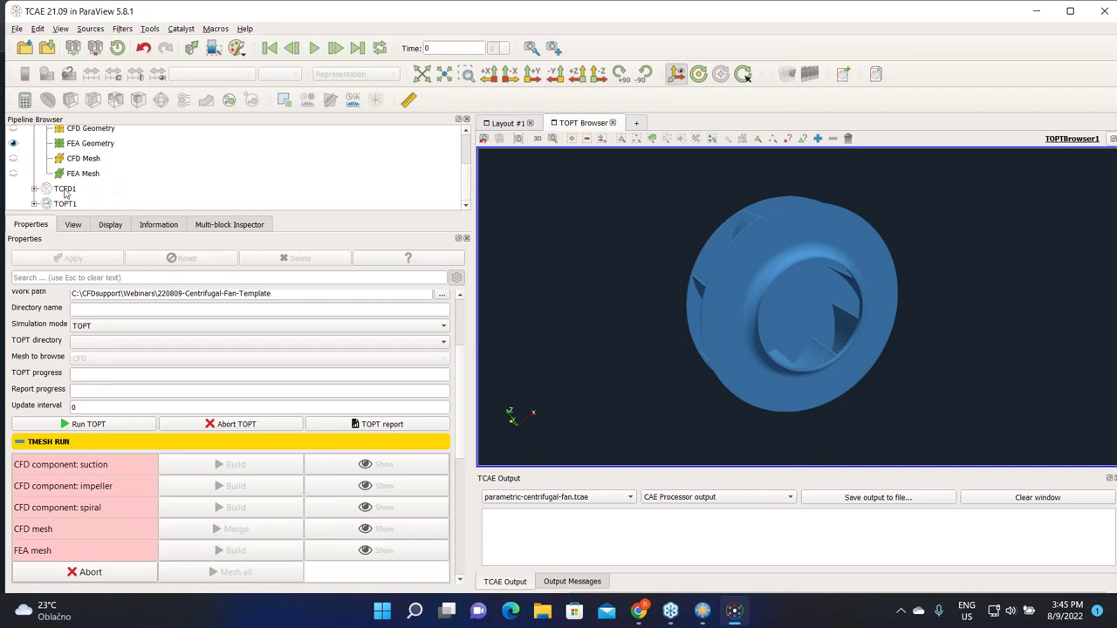
click(65, 188)
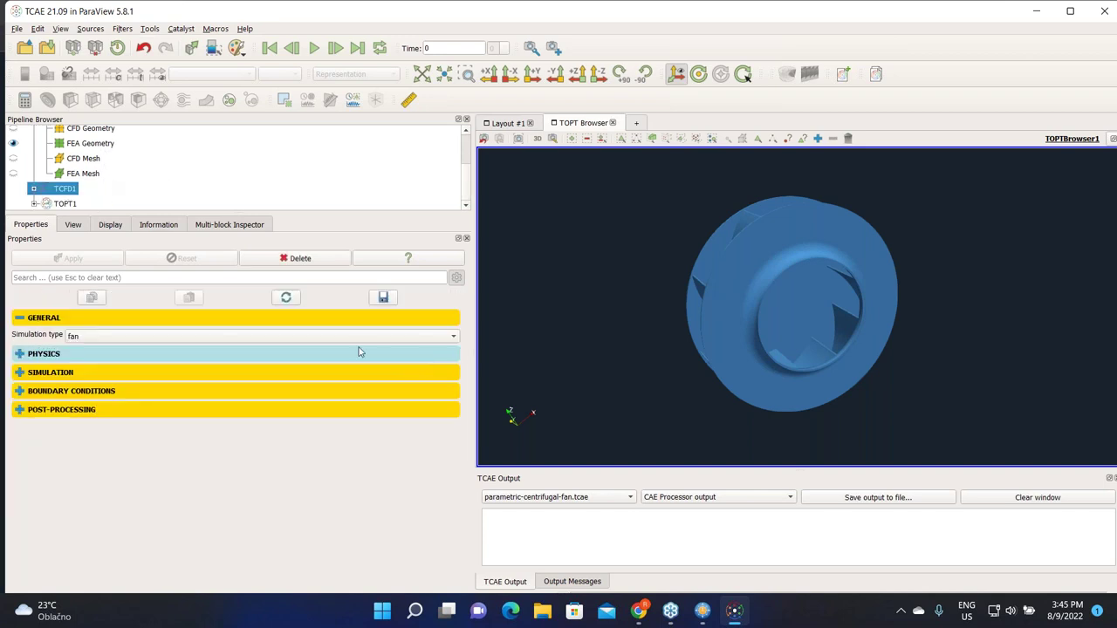
click(81, 409)
click(76, 391)
click(75, 373)
click(74, 355)
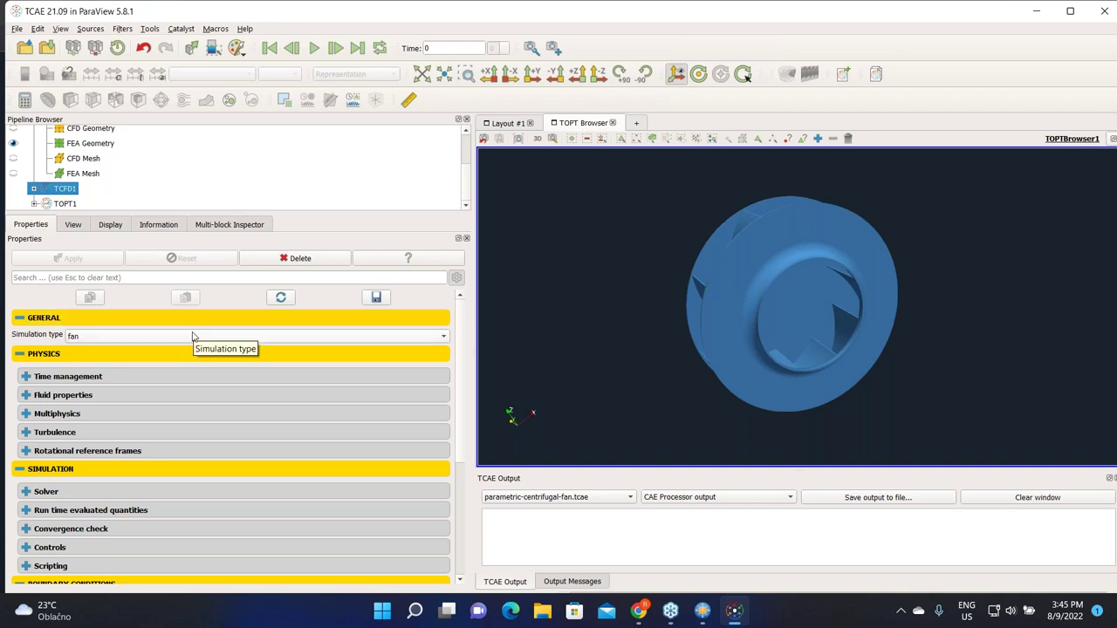
- Keep fan as the simulation type and review the time management settings for speedlines, speedline points and point iterations
click(104, 334)
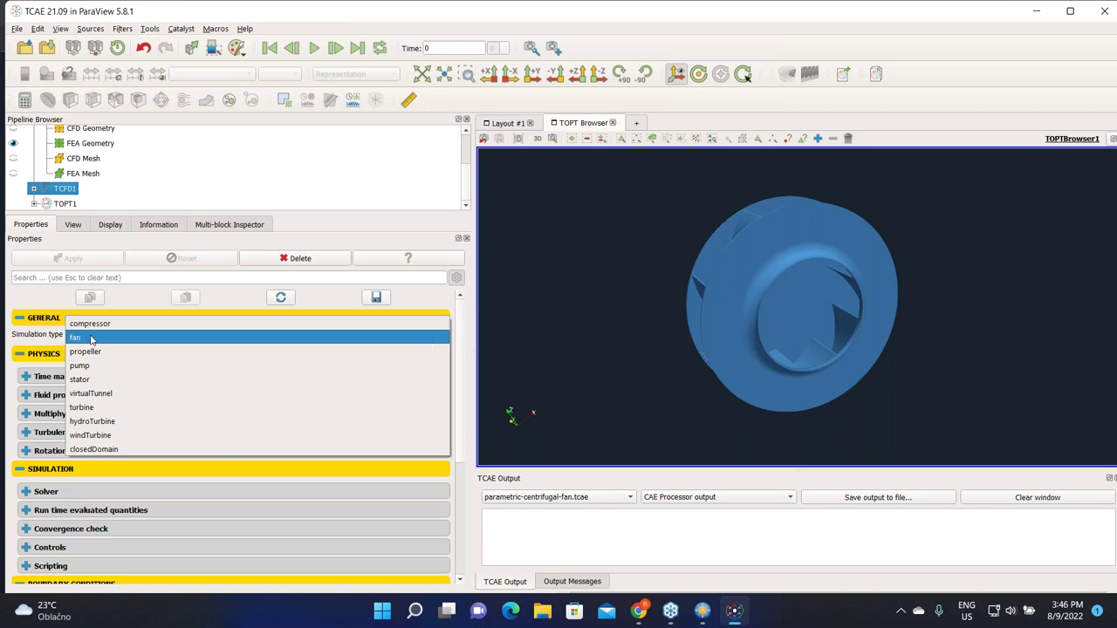
click(91, 339)
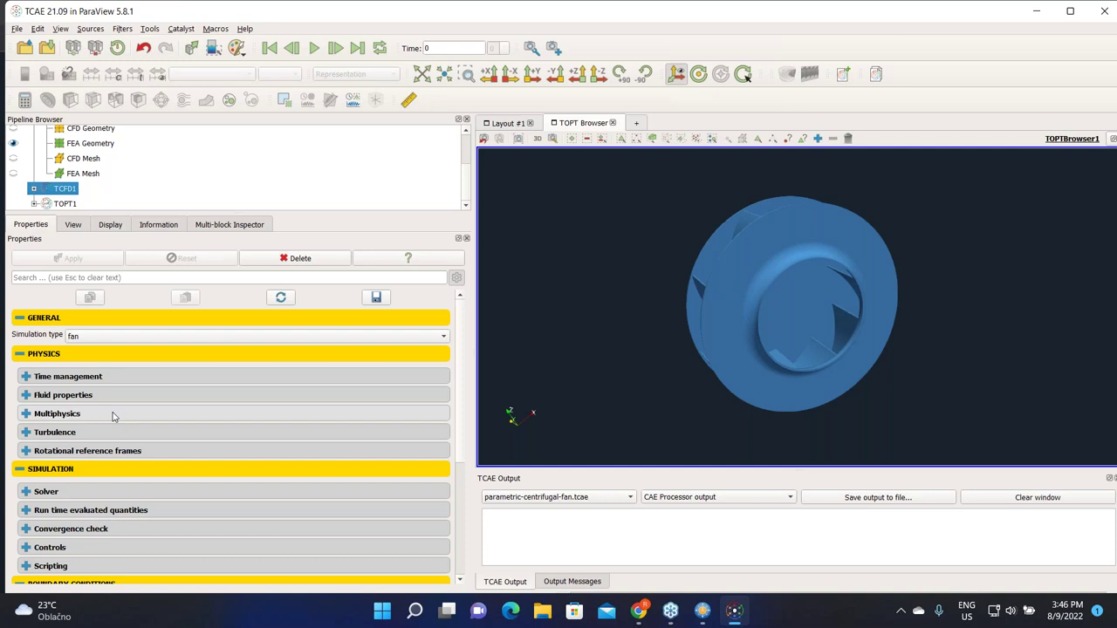
click(81, 377)
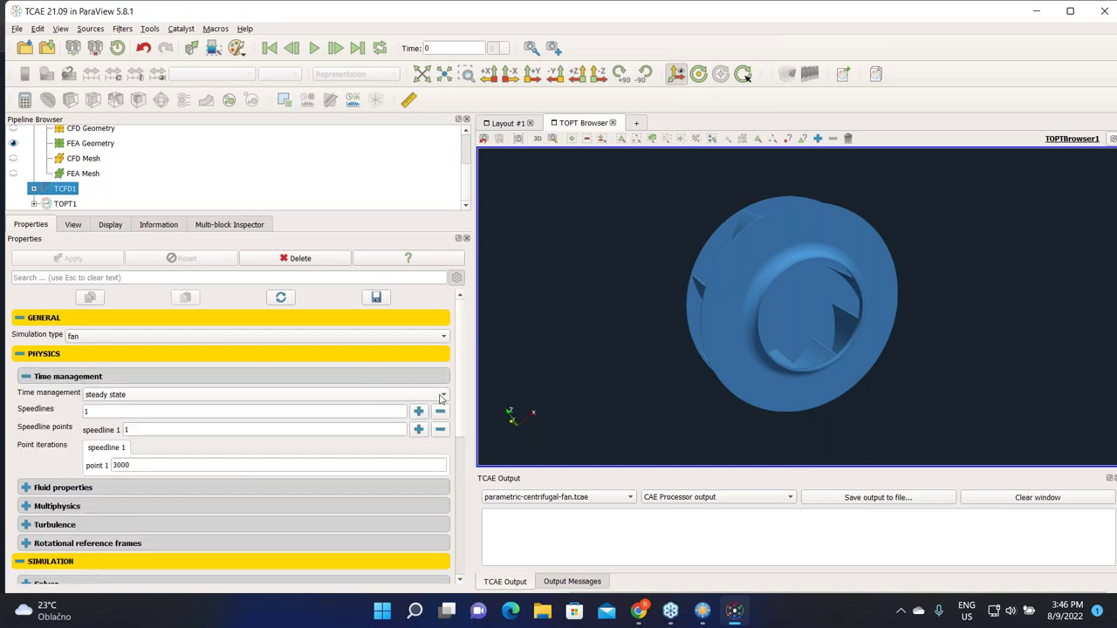
scroll(462, 423, down, 2)
scroll(462, 423, up, 2)
scroll(461, 417, down, 2)
scroll(459, 419, up, 2)
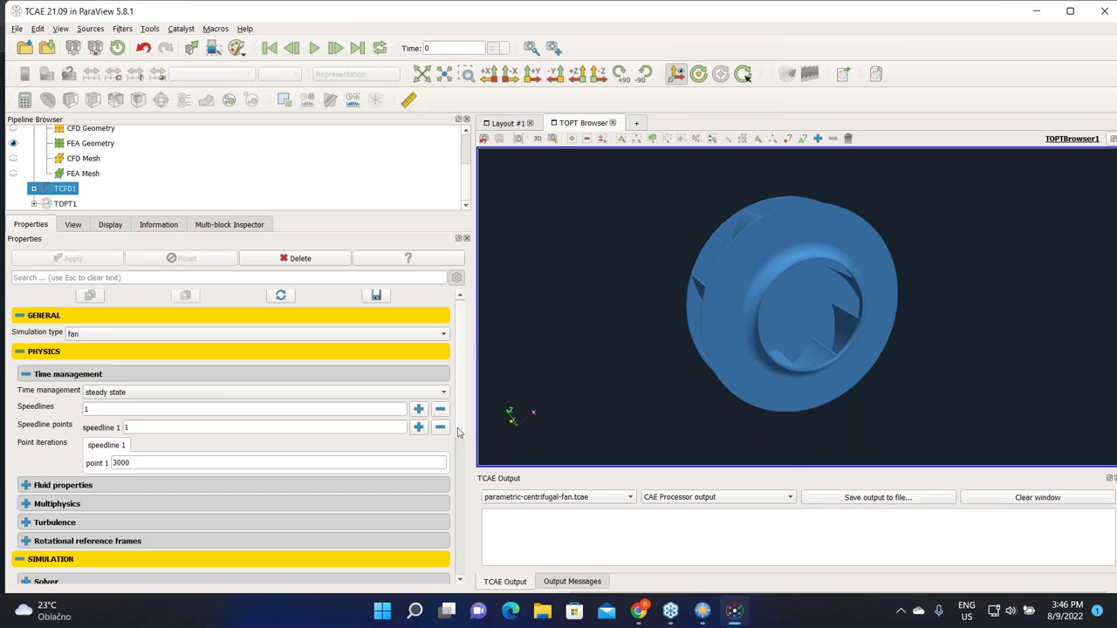
scroll(463, 393, down, 1)
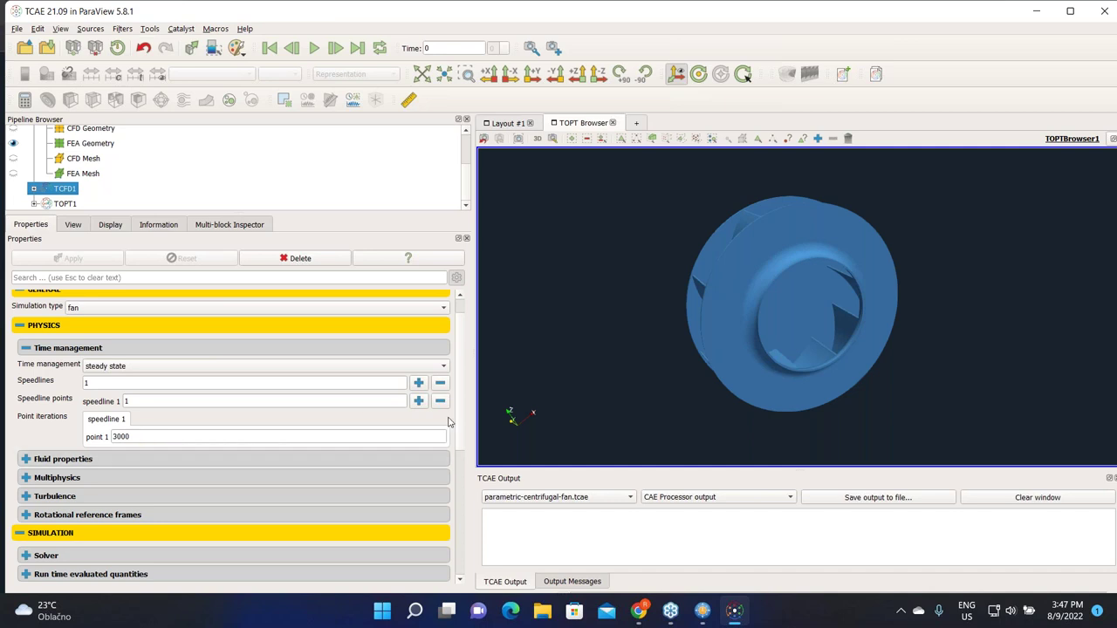
drag(462, 422, 465, 435)
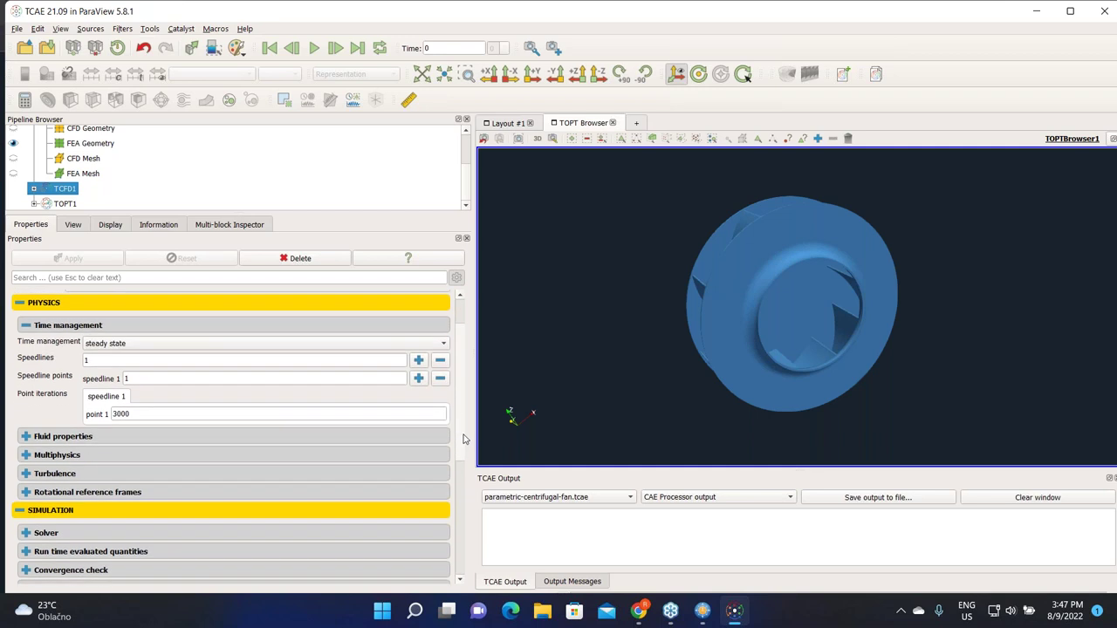
- Expand the fluid properties and multiphysics settings of the CFD simulation for review
click(165, 435)
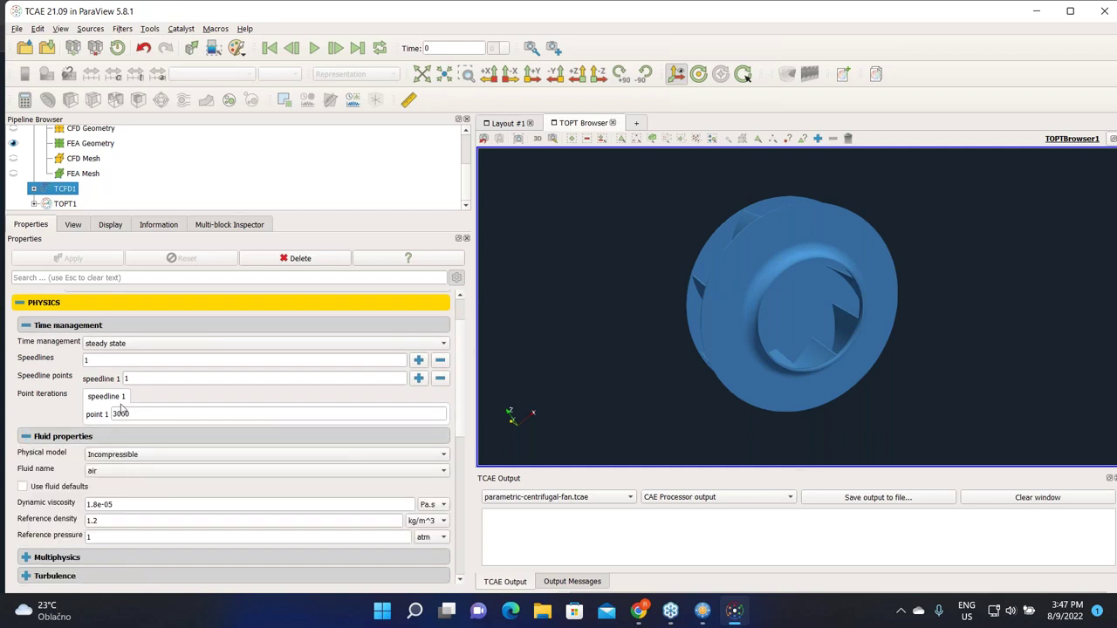
drag(463, 413, 472, 453)
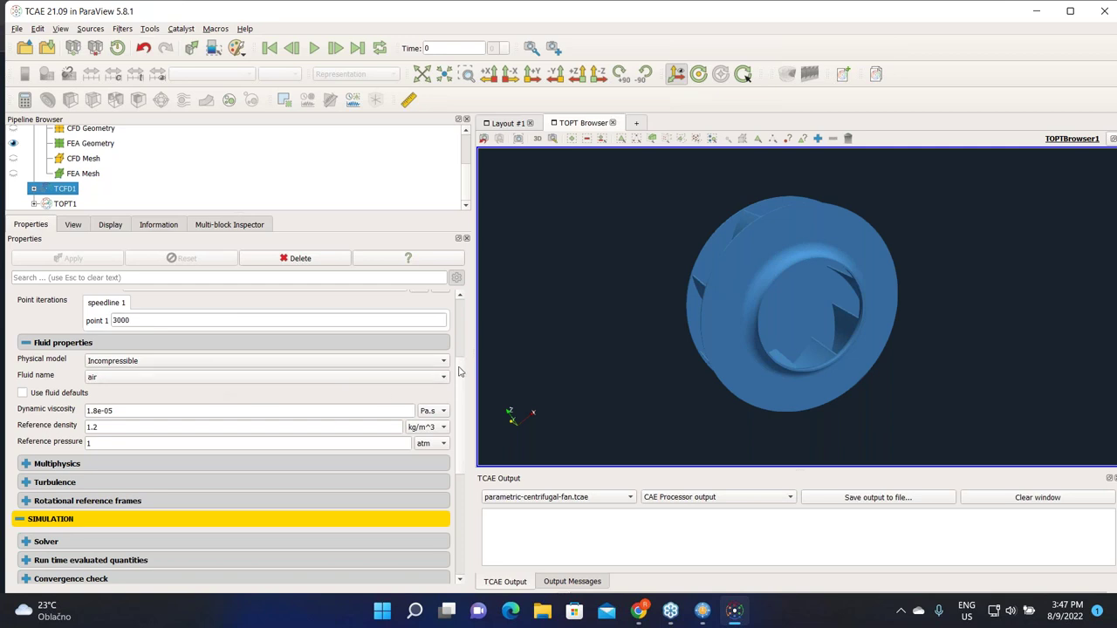
scroll(464, 389, down, 3)
drag(550, 369, 539, 366)
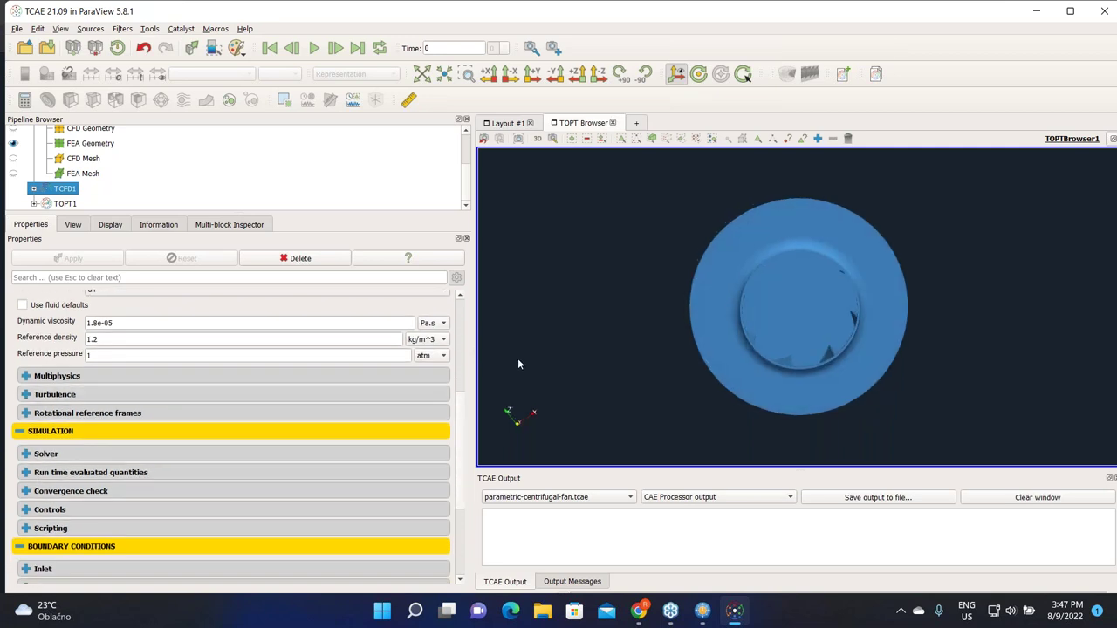
click(137, 376)
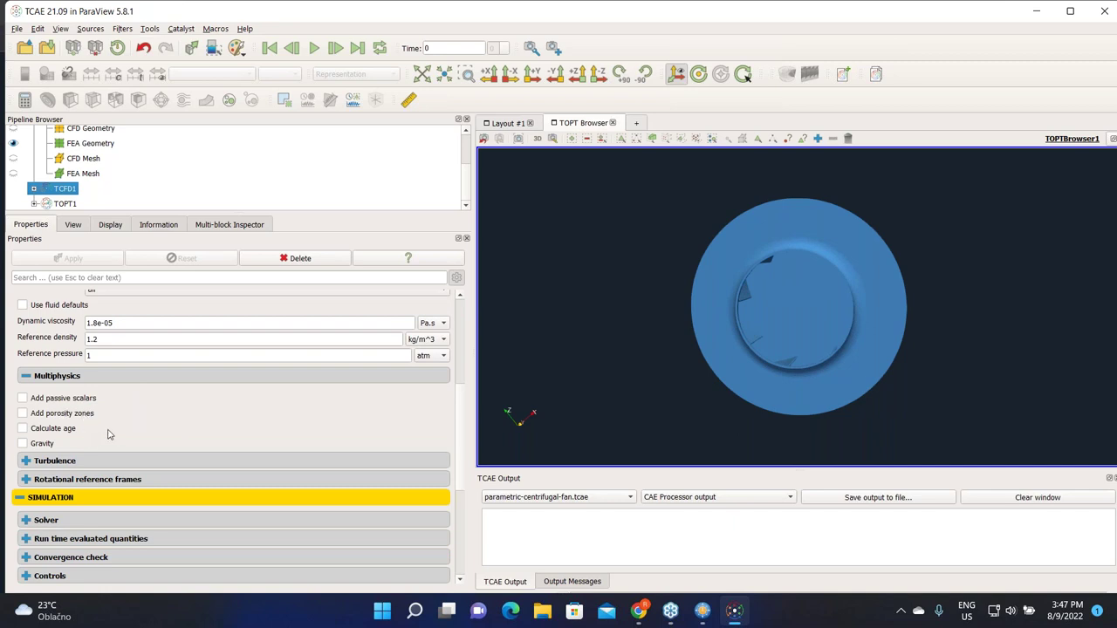
- Collapse the multiphysics settings, then expand the turbulence settings, review the model and its coefficients, and collapse them again
mouse_move(146, 443)
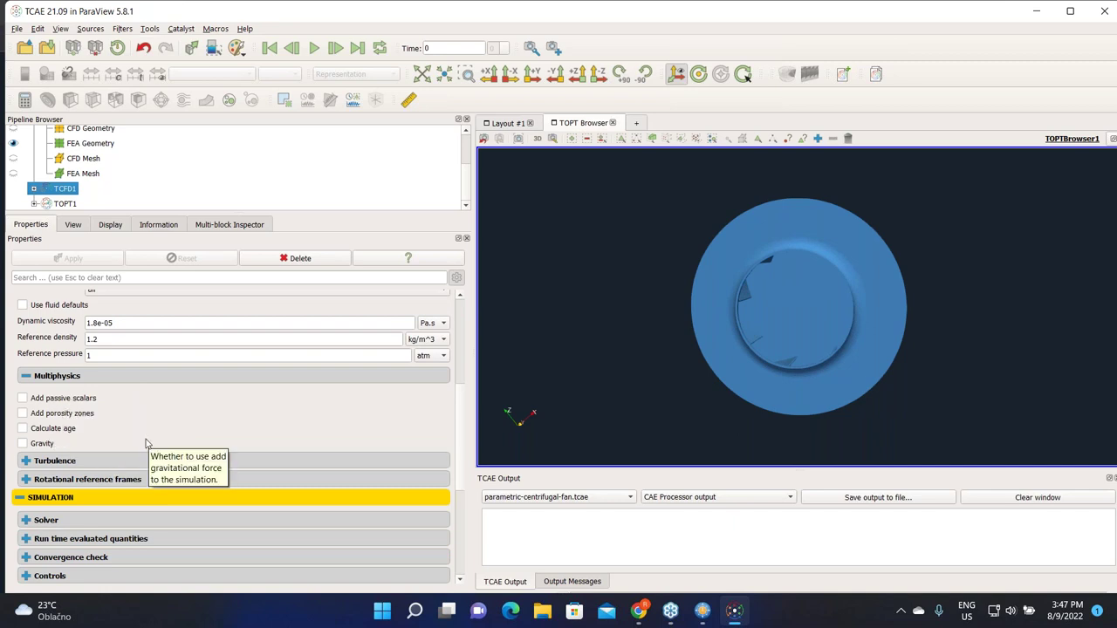
click(77, 379)
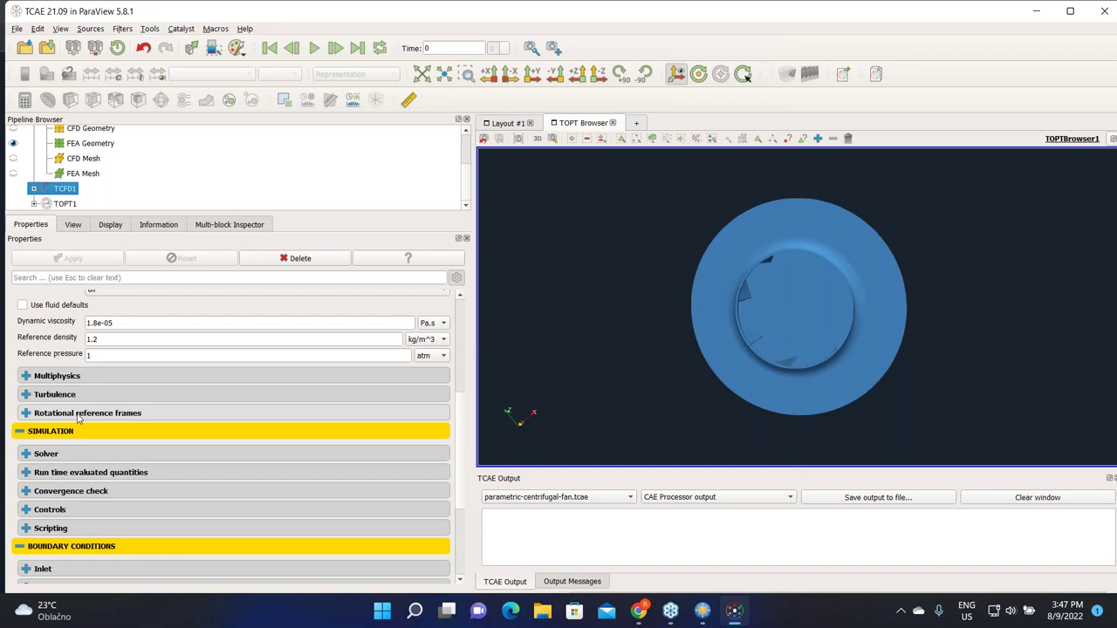
click(75, 397)
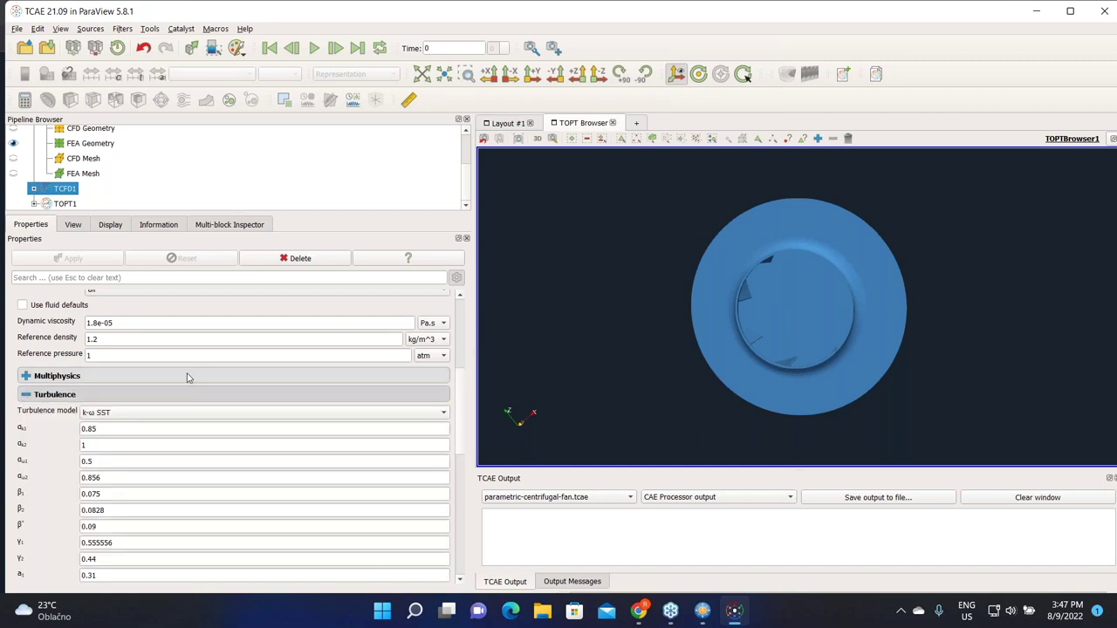
scroll(461, 423, down, 1)
scroll(462, 422, down, 3)
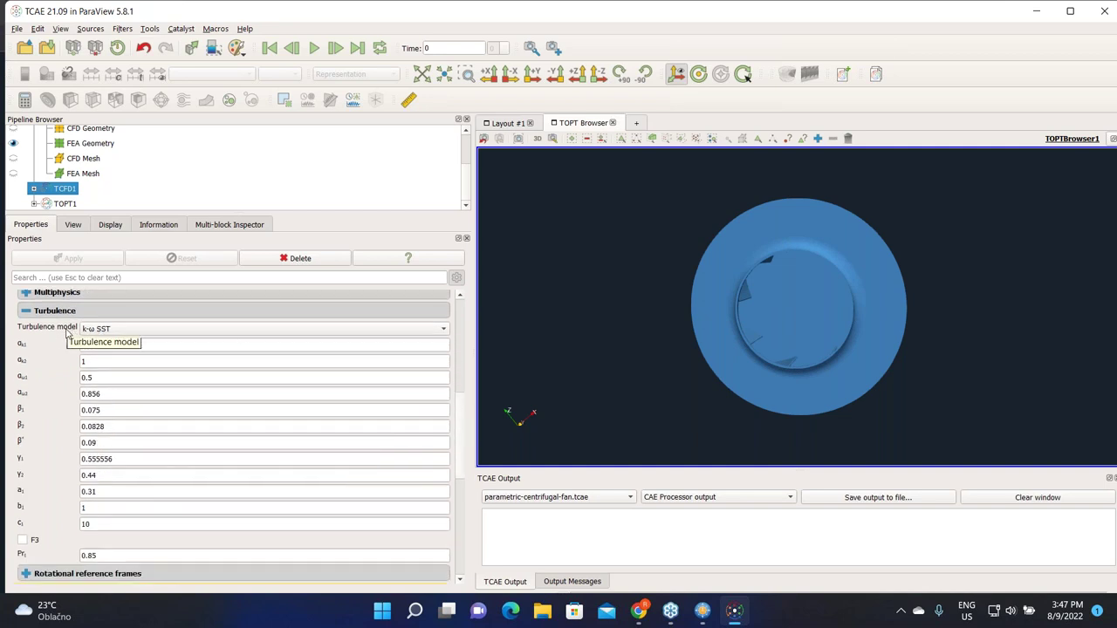
click(69, 312)
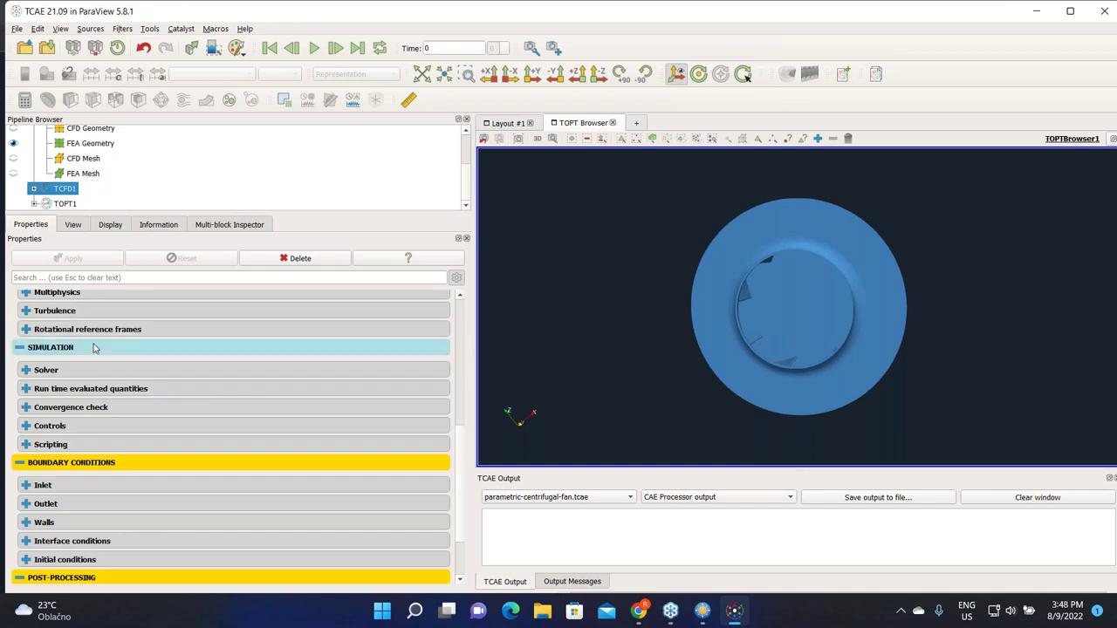
- Expand the rotational reference frames and examine frame 2's rotation settings against the impeller's orientation in the 3D view
click(81, 331)
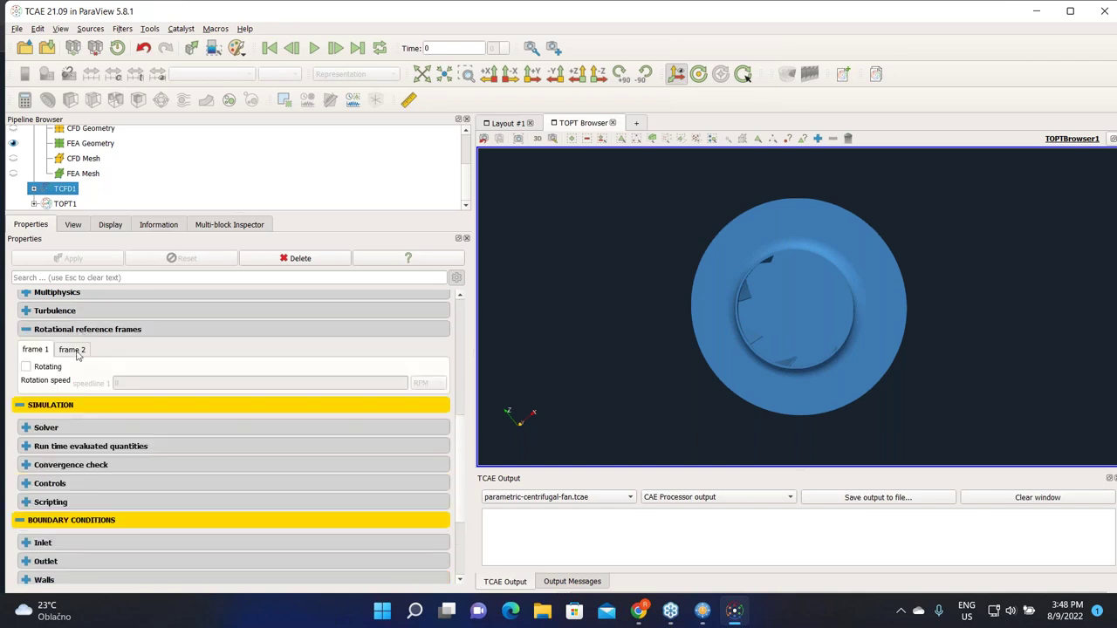
click(75, 351)
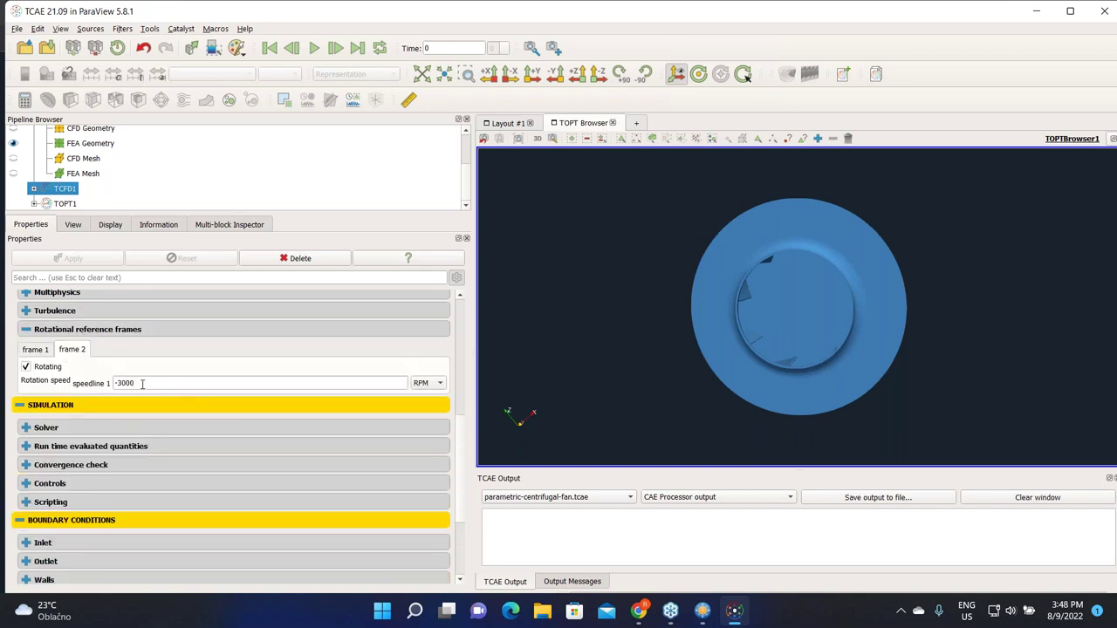
drag(538, 390, 638, 335)
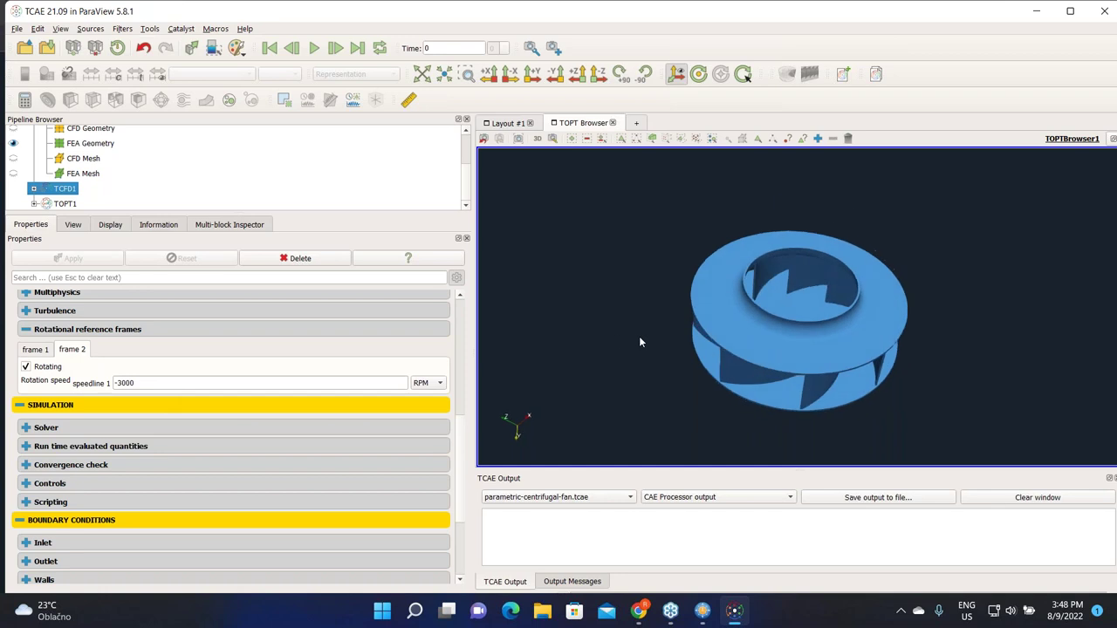
drag(684, 397, 713, 370)
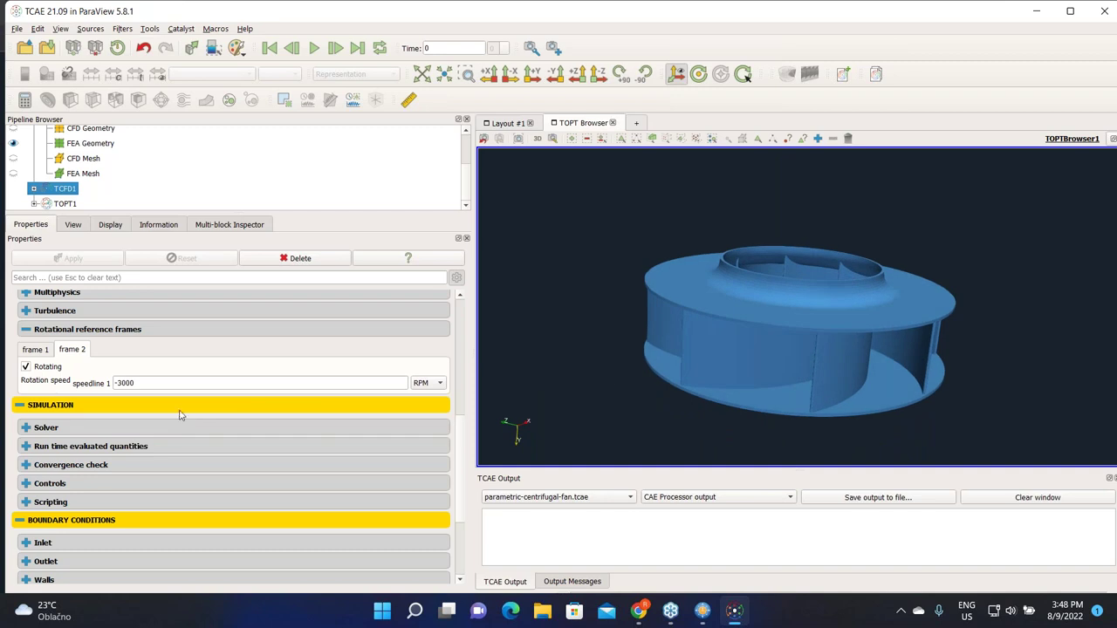
drag(522, 381, 537, 421)
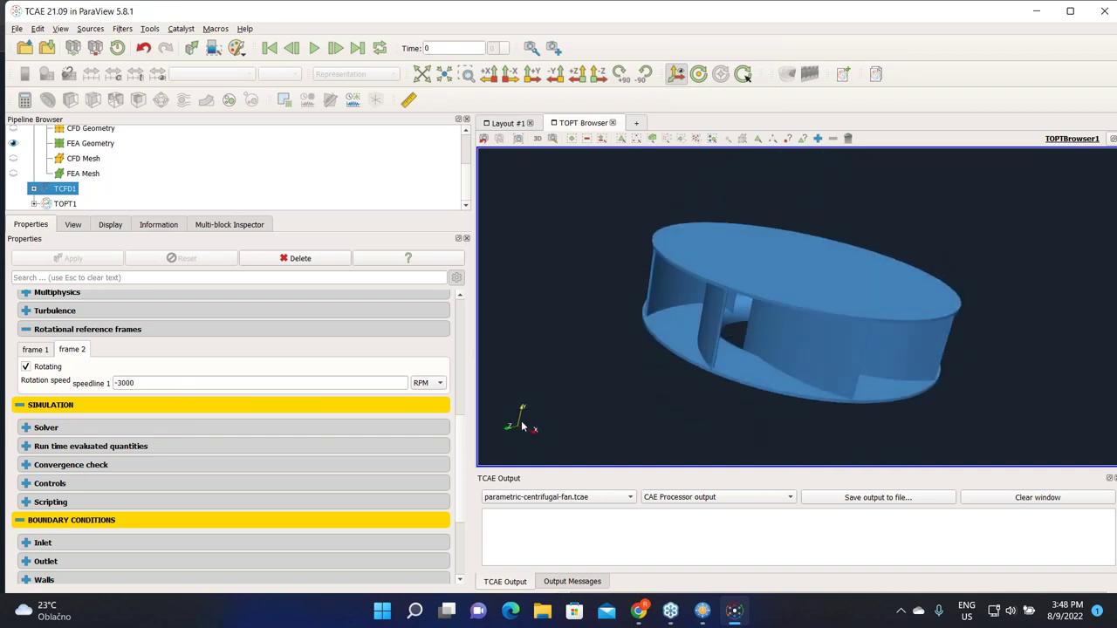
drag(649, 372, 641, 377)
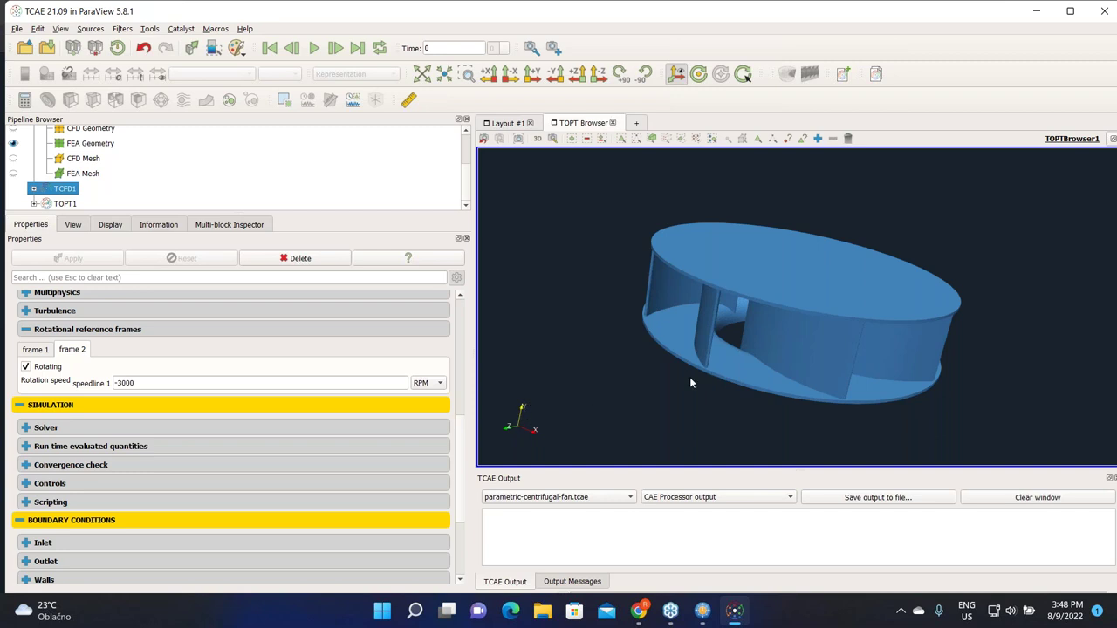
drag(685, 369, 704, 370)
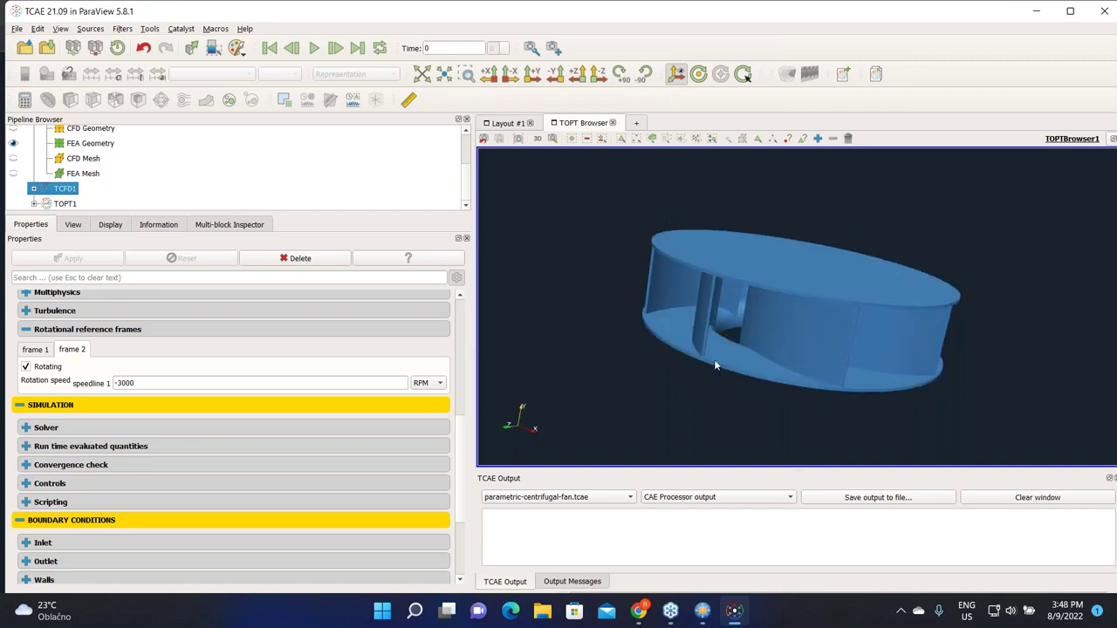
drag(695, 328, 742, 349)
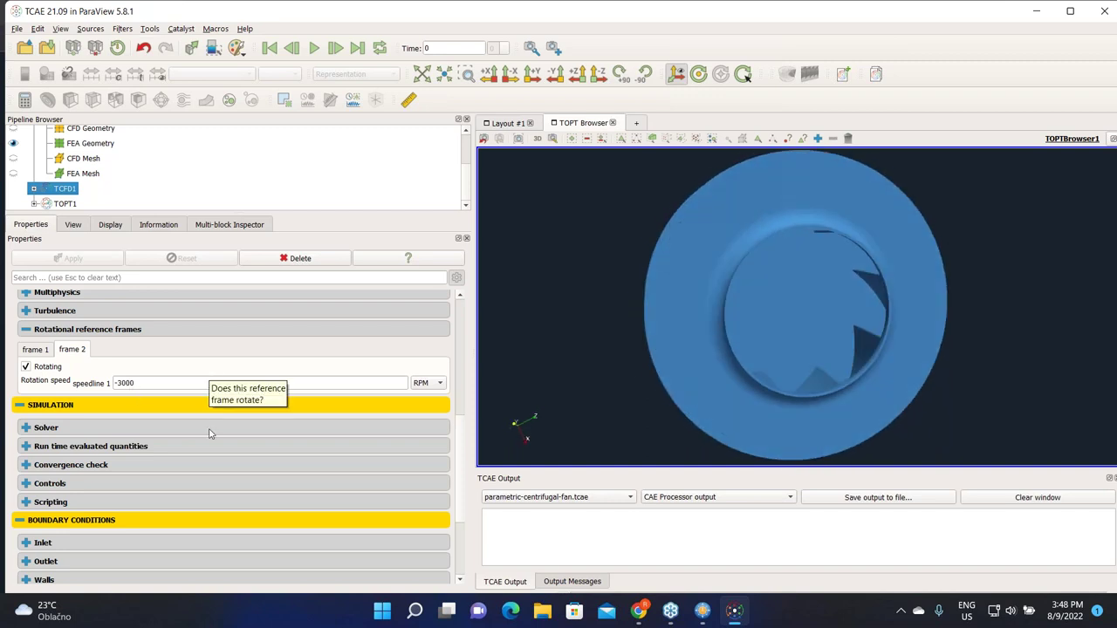
- Expand the solver and run time evaluated quantities settings of the CFD simulation and look through them
scroll(167, 413, down, 3)
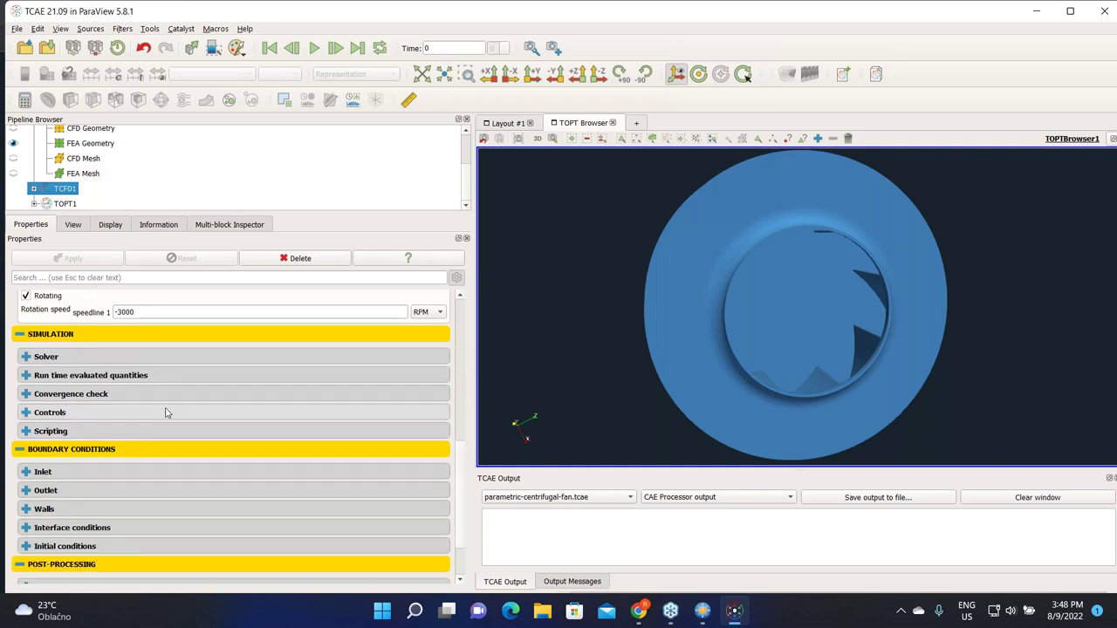
click(38, 357)
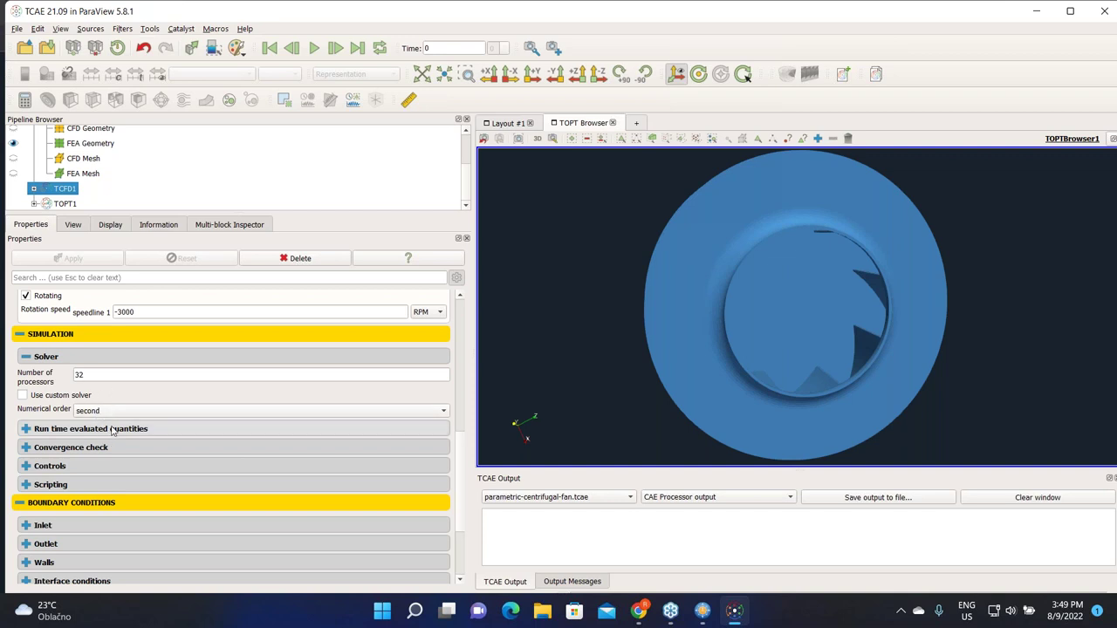
click(110, 429)
scroll(470, 462, down, 3)
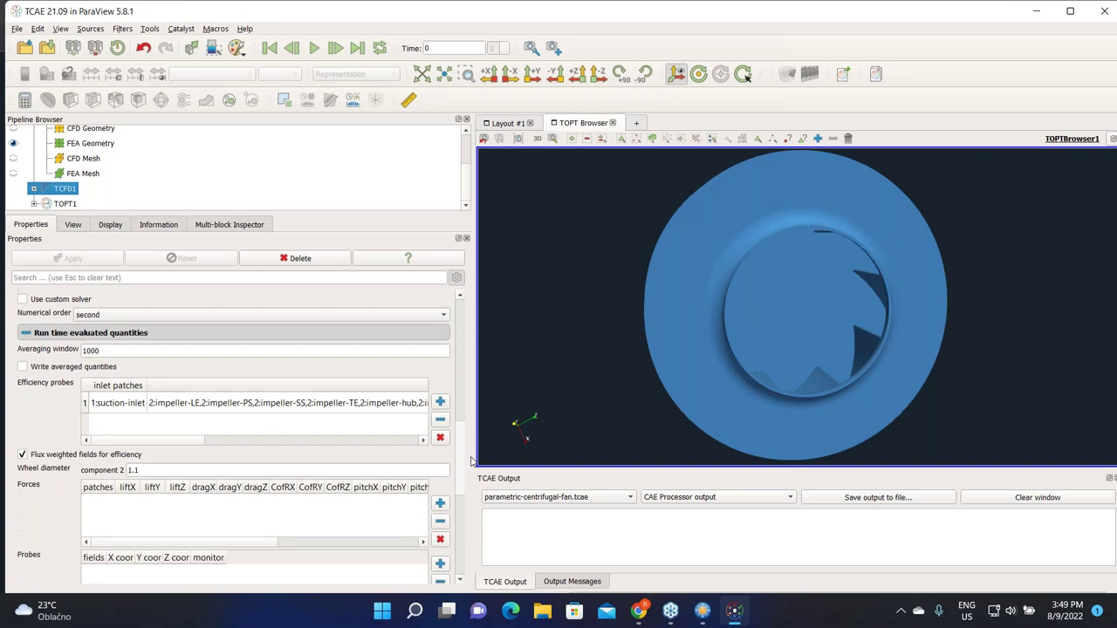
scroll(471, 462, down, 1)
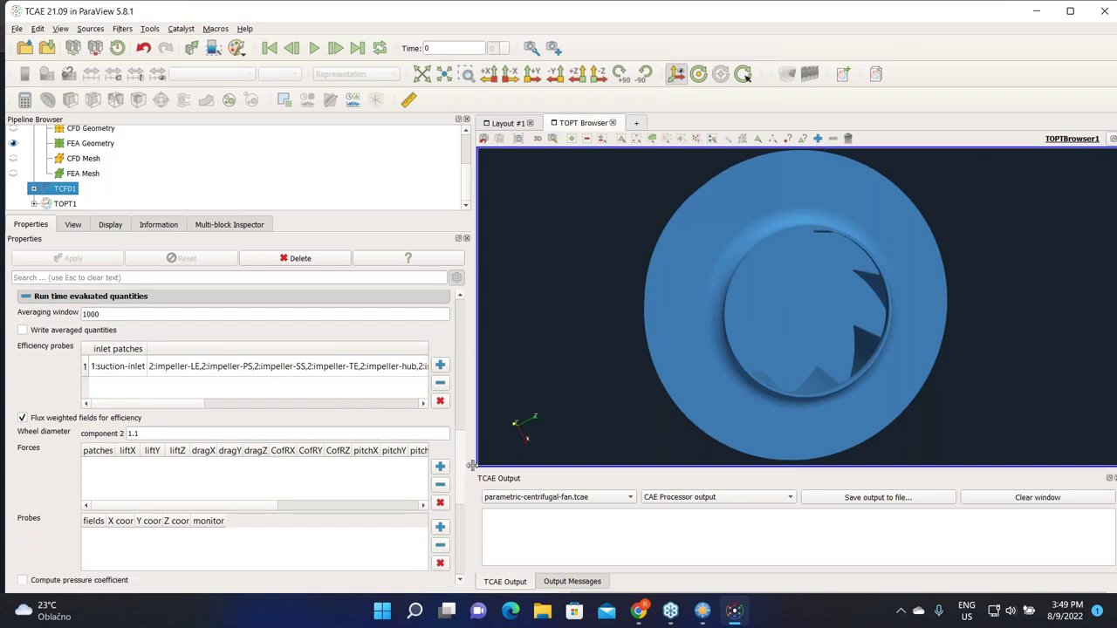
scroll(64, 384, up, 1)
scroll(63, 384, up, 1)
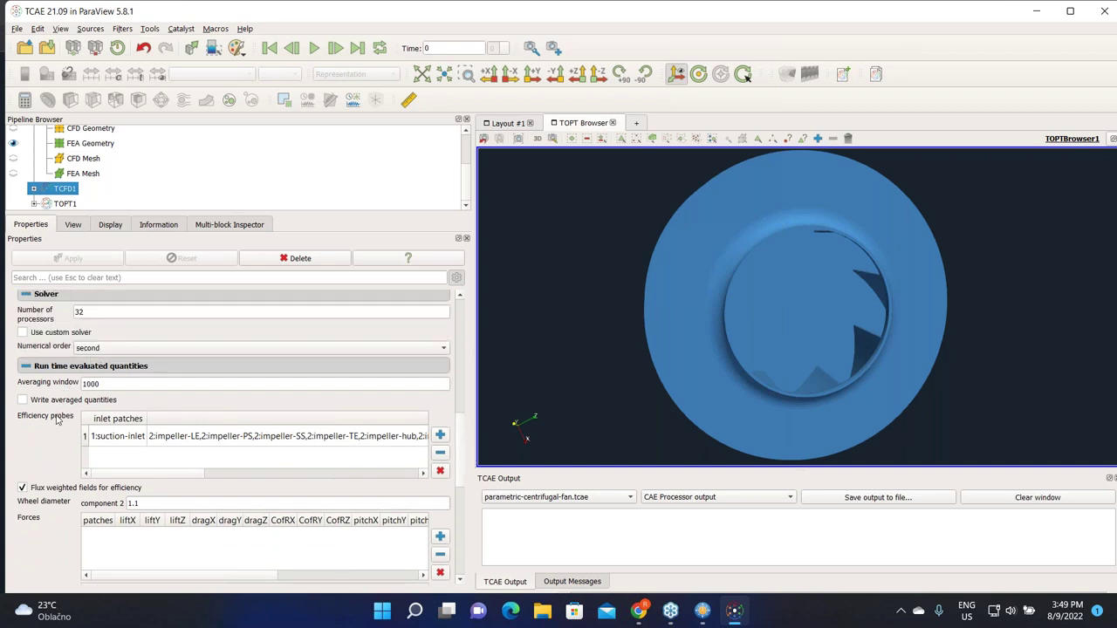
- Examine the averaging window setting of the run time evaluated quantities
double_click(117, 383)
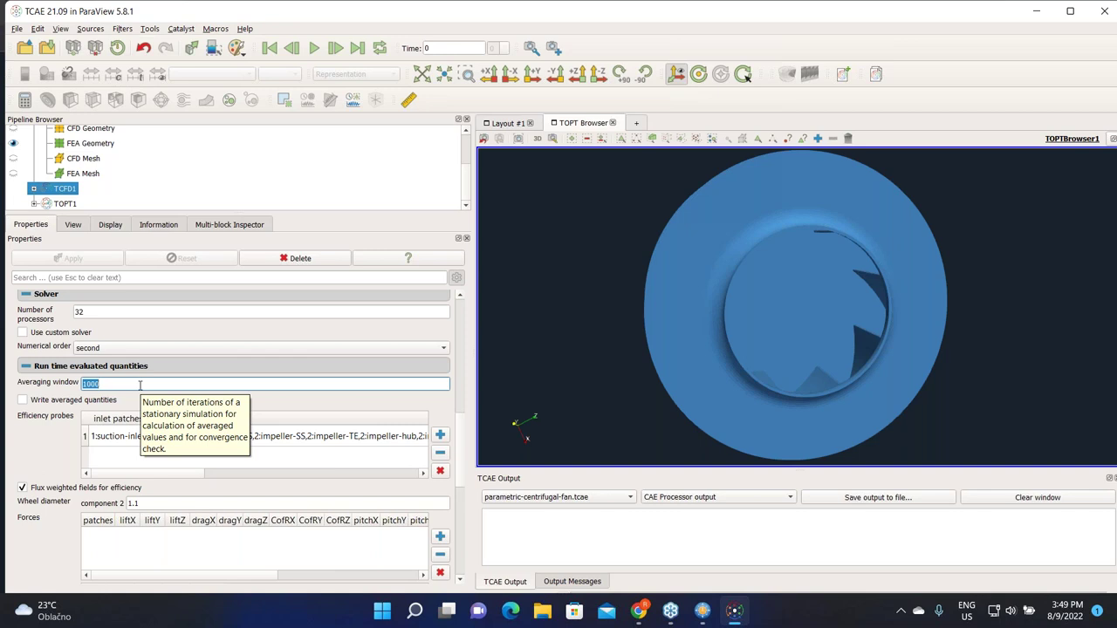
key(Tab)
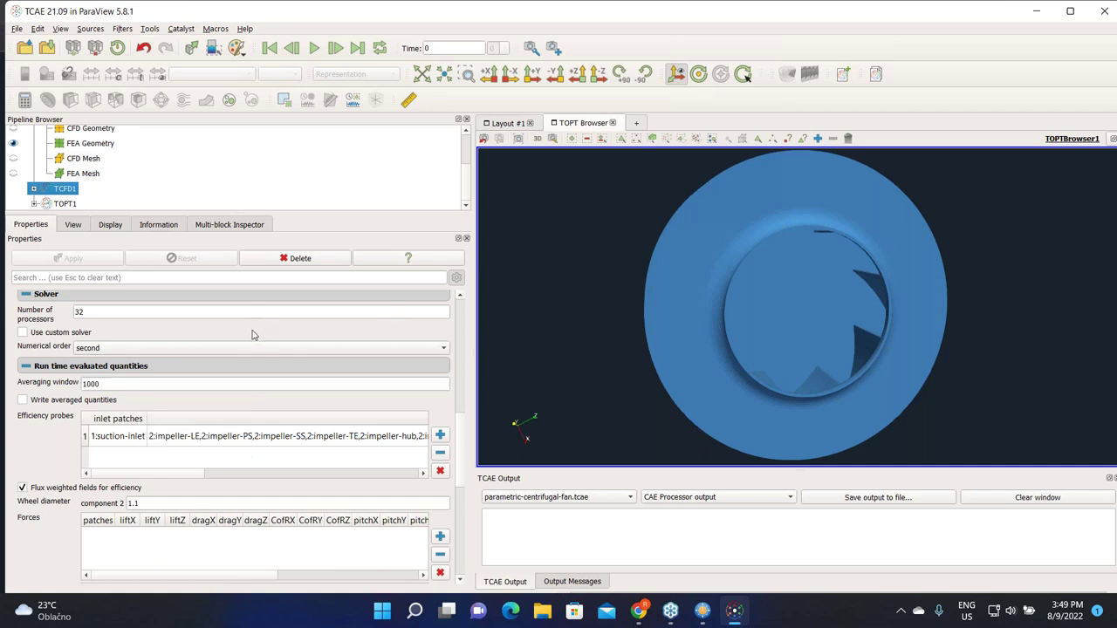
double_click(124, 384)
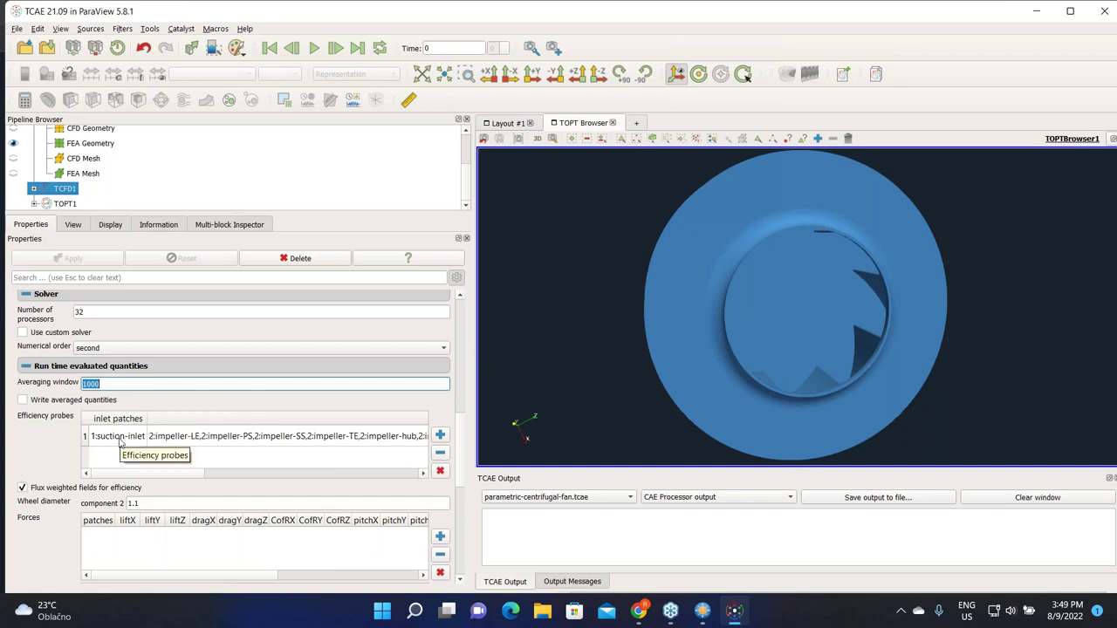
scroll(460, 445, up, 1)
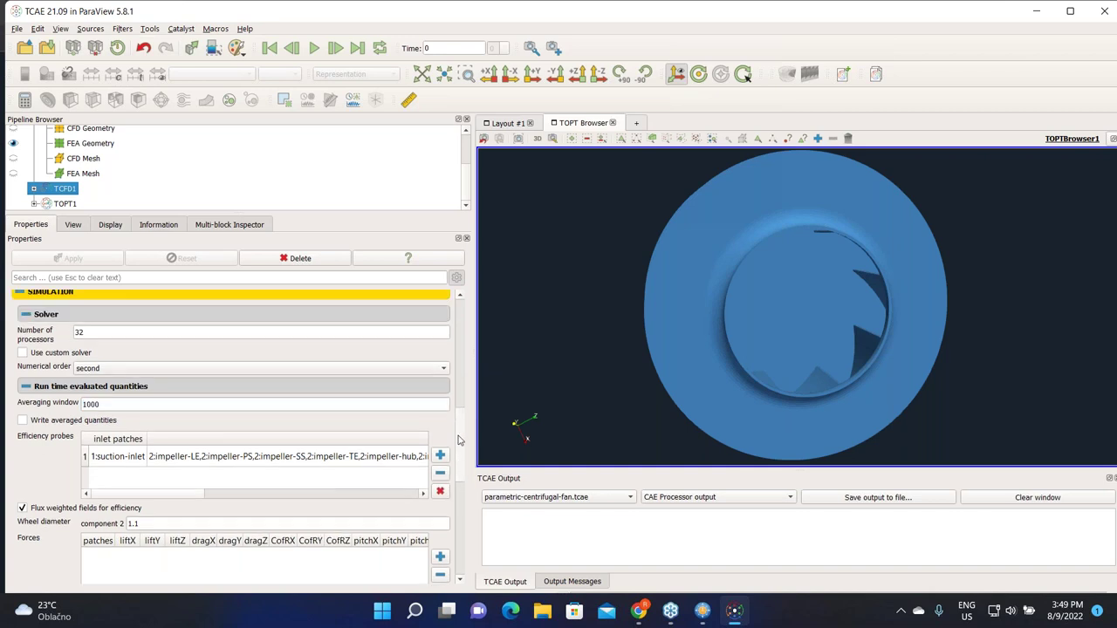
- Open the efficiency probe's patch list for blades in rotating components, examine the selected patches and close it without changes
scroll(460, 446, down, 3)
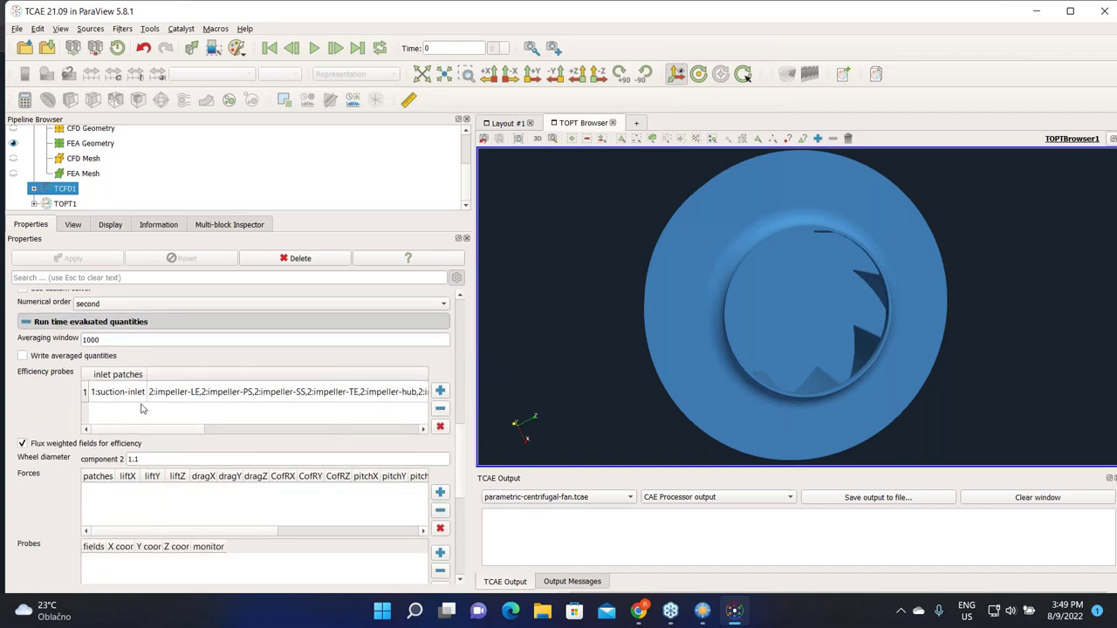
scroll(142, 432, right, 5)
scroll(141, 431, left, 5)
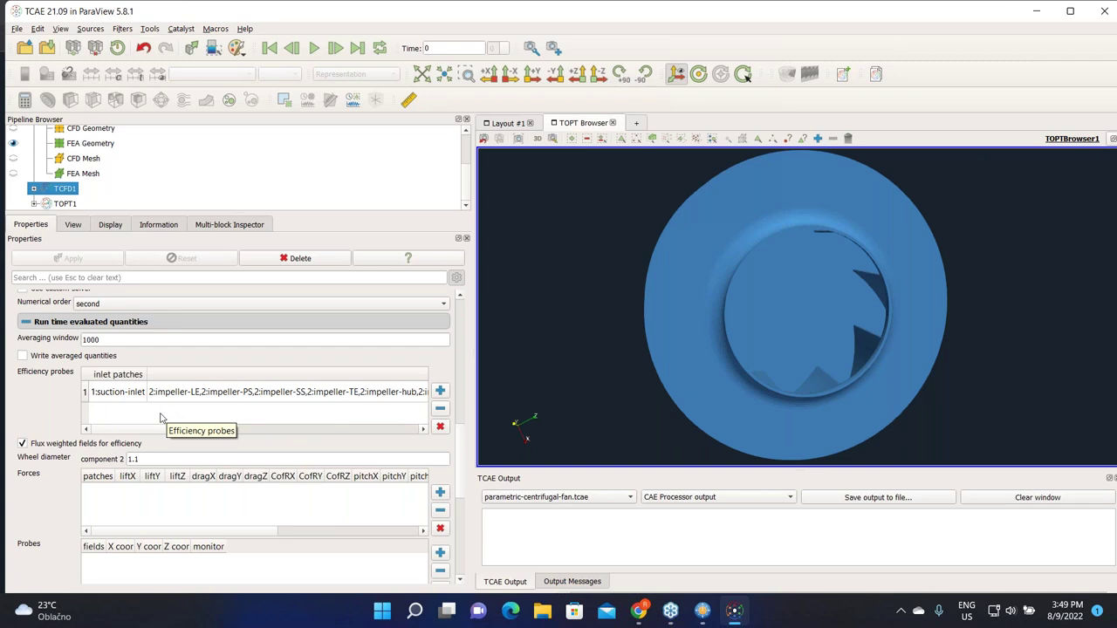
double_click(204, 397)
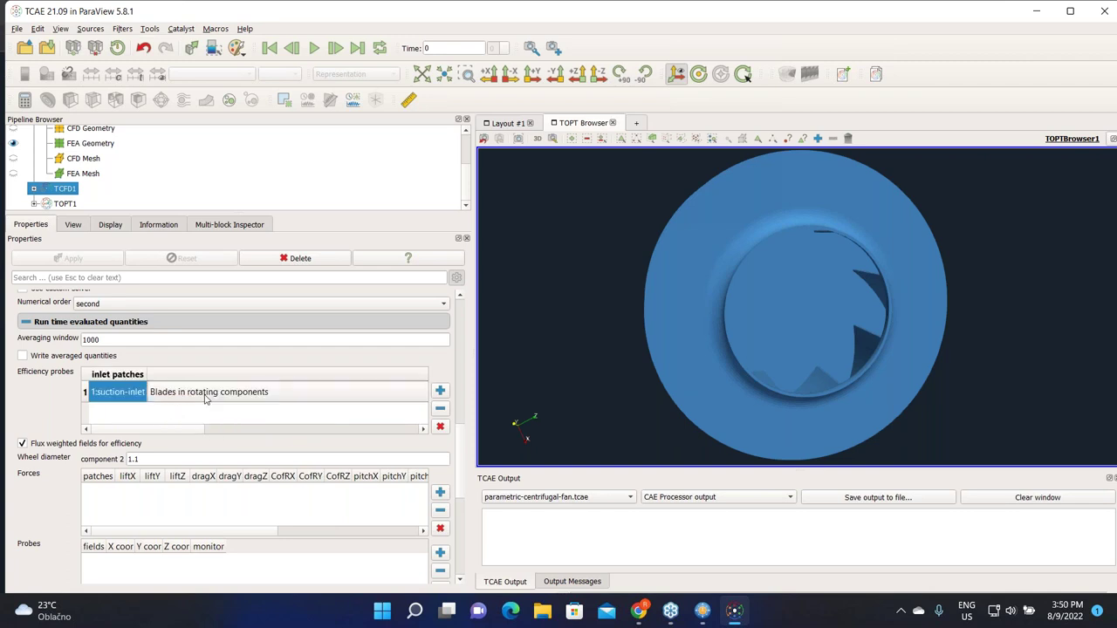
click(200, 404)
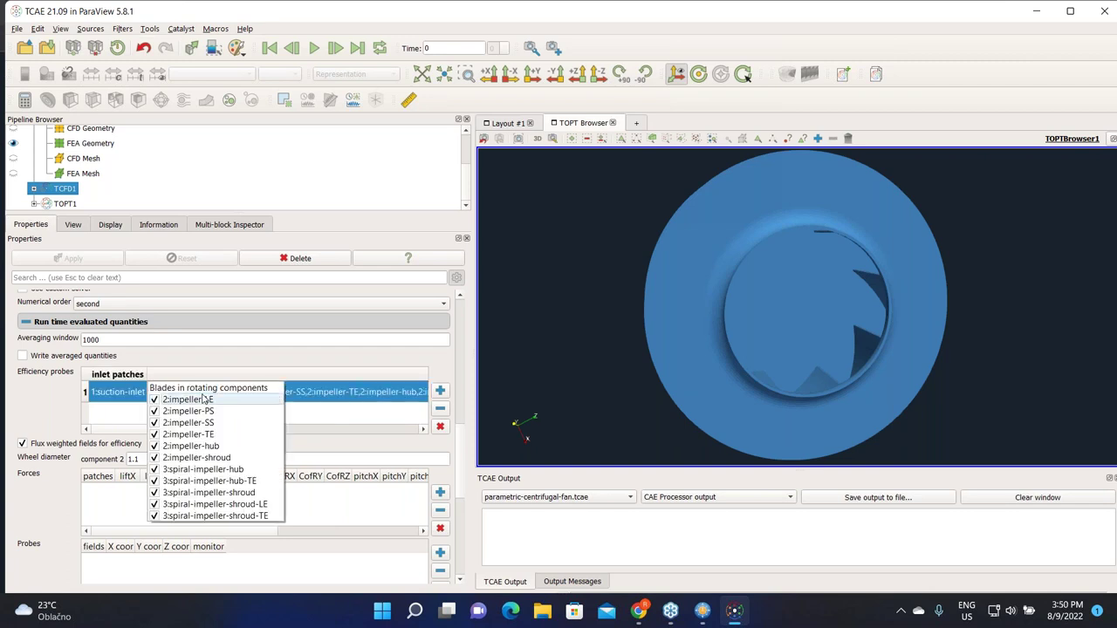
click(301, 414)
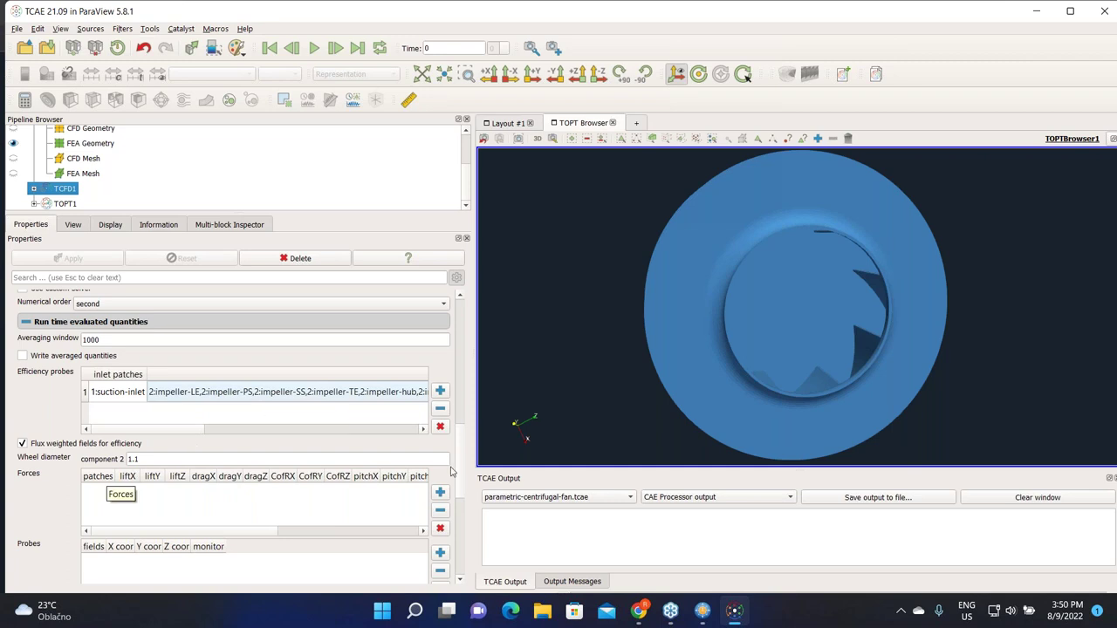
- Add a probe row to the run time evaluated quantities, inspect its fields, coordinates and monitor option, and remove it again
scroll(462, 464, down, 1)
scroll(462, 465, down, 2)
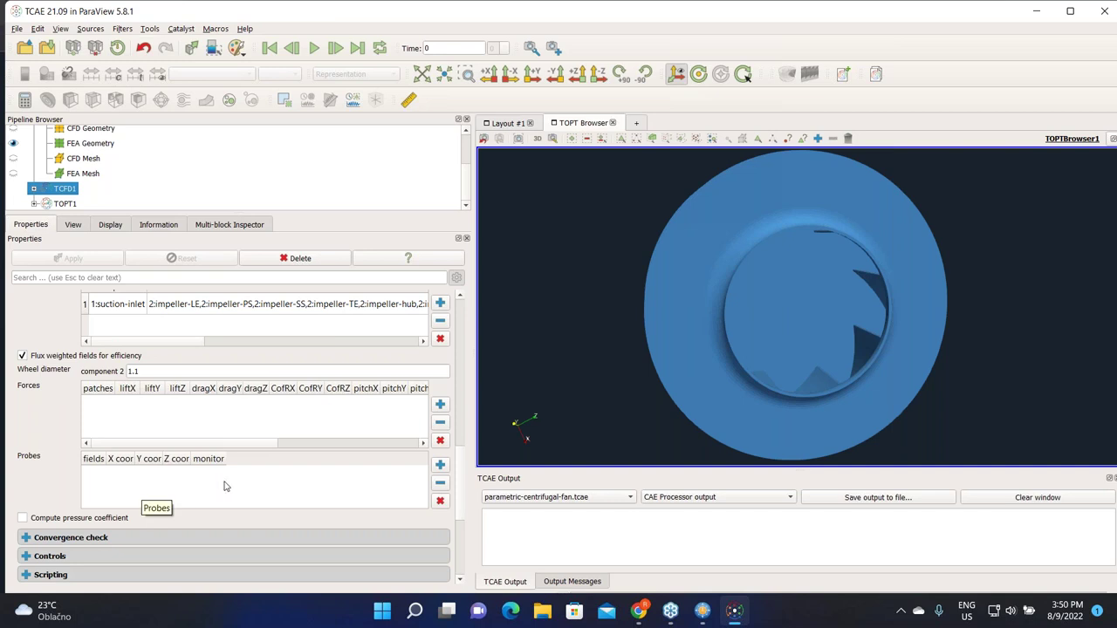
click(440, 465)
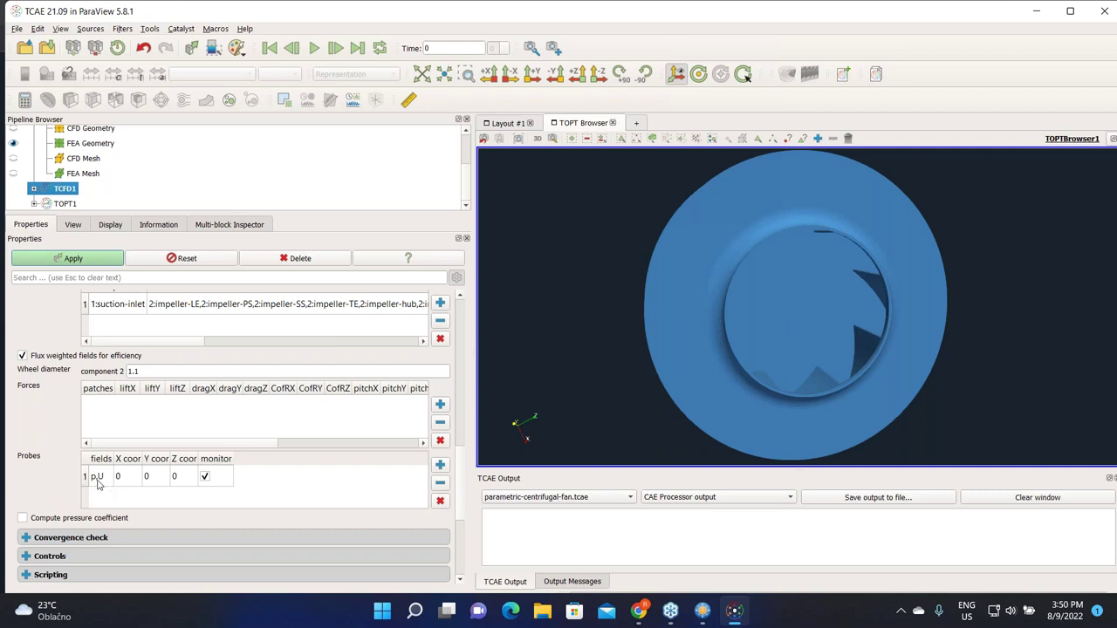
drag(825, 289, 819, 301)
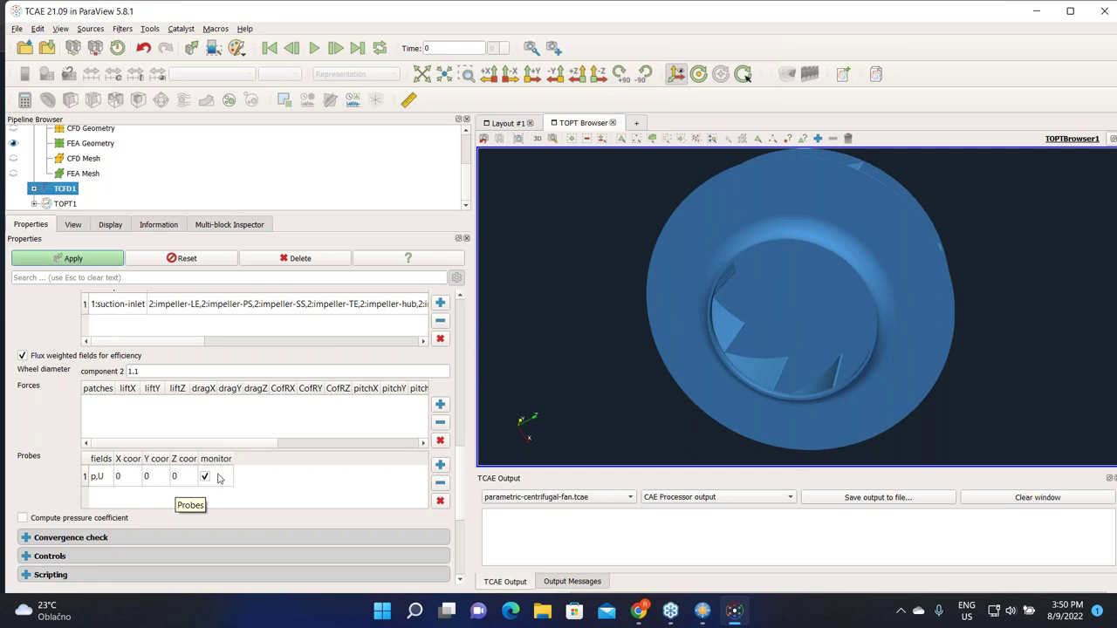
click(201, 481)
click(440, 483)
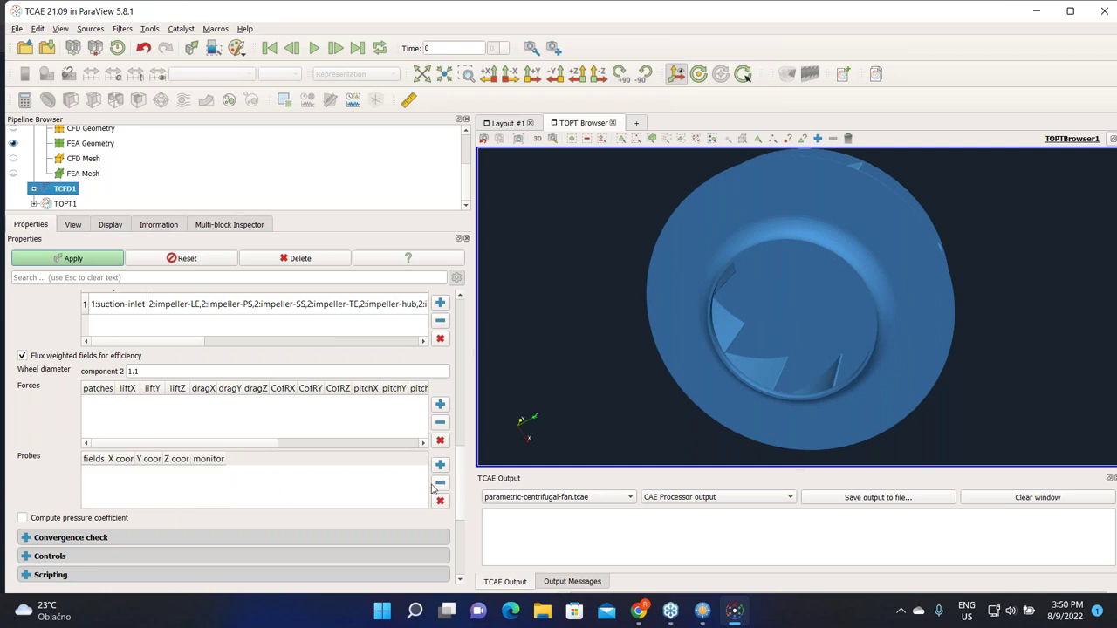
- Expand the convergence check settings and examine the monitored probe, quantity and tolerance
scroll(60, 456, down, 2)
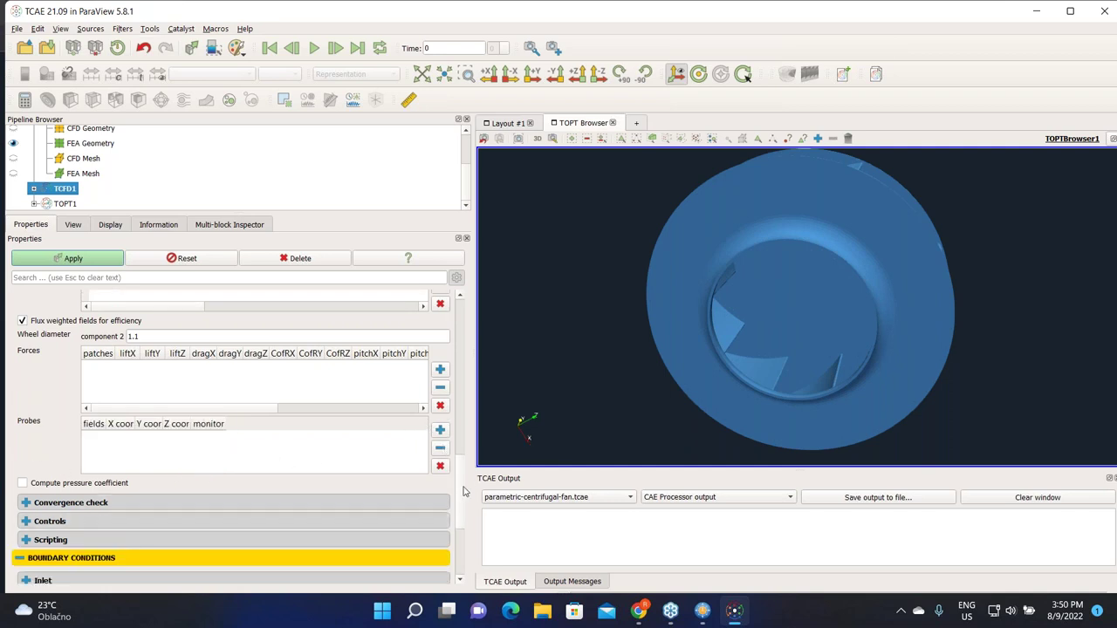
scroll(262, 436, down, 3)
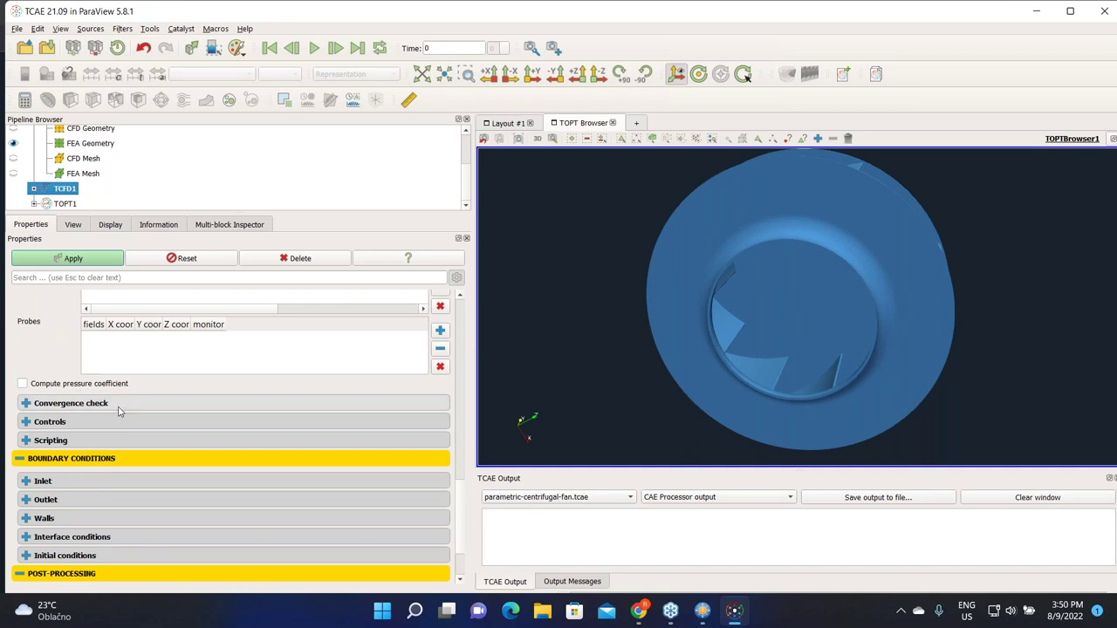
click(107, 403)
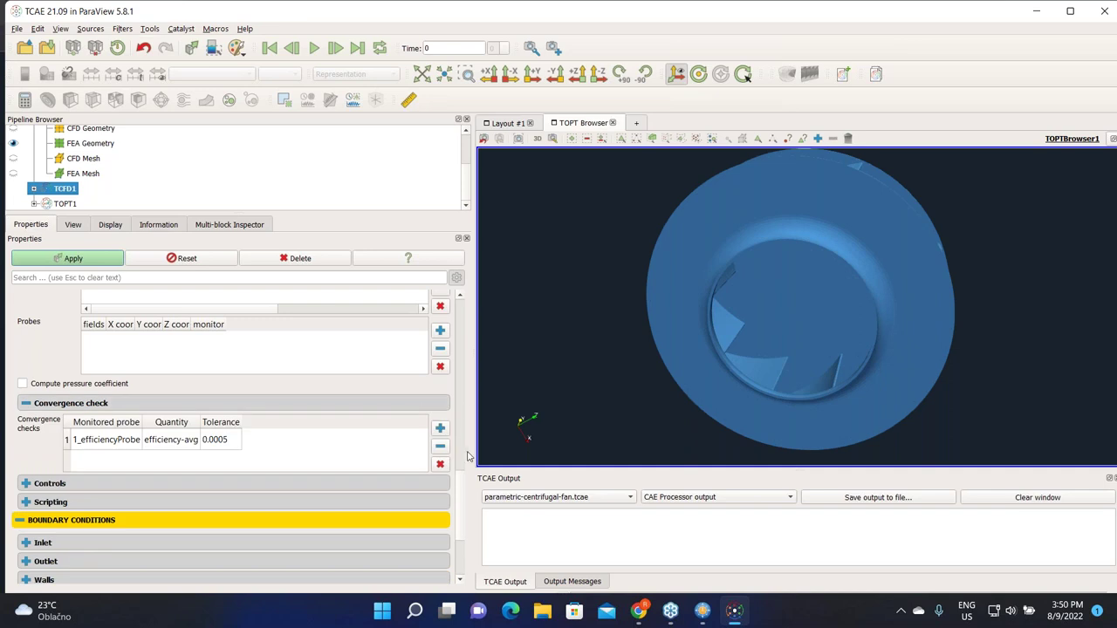
scroll(460, 493, down, 3)
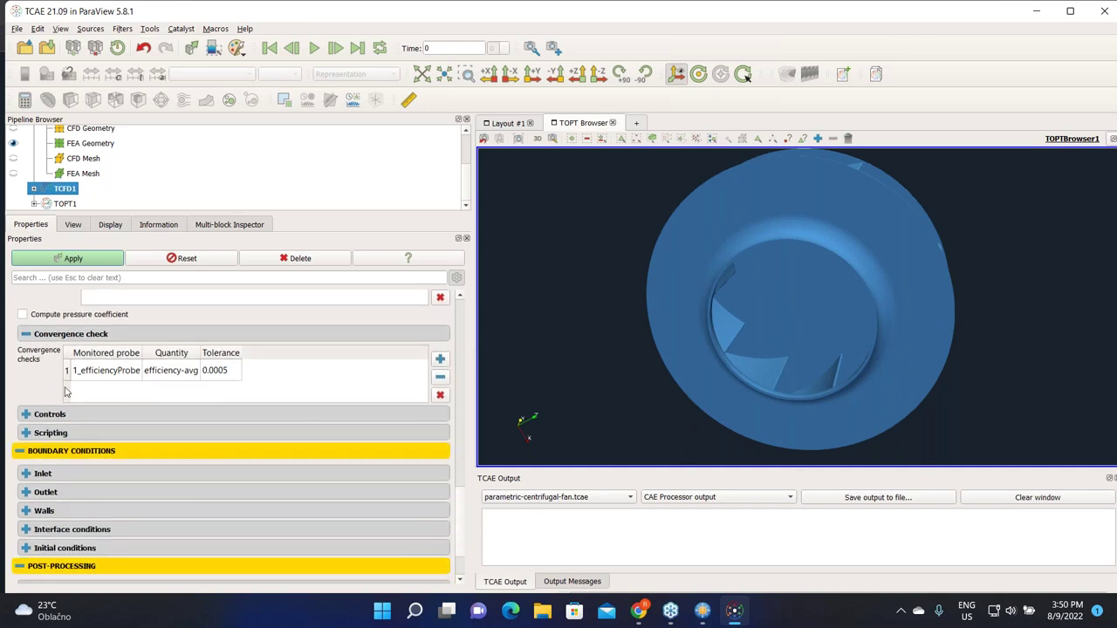
- Expand the controls and scripting settings and examine the relaxation factors, field bounding limits and equation solver tolerances
click(48, 415)
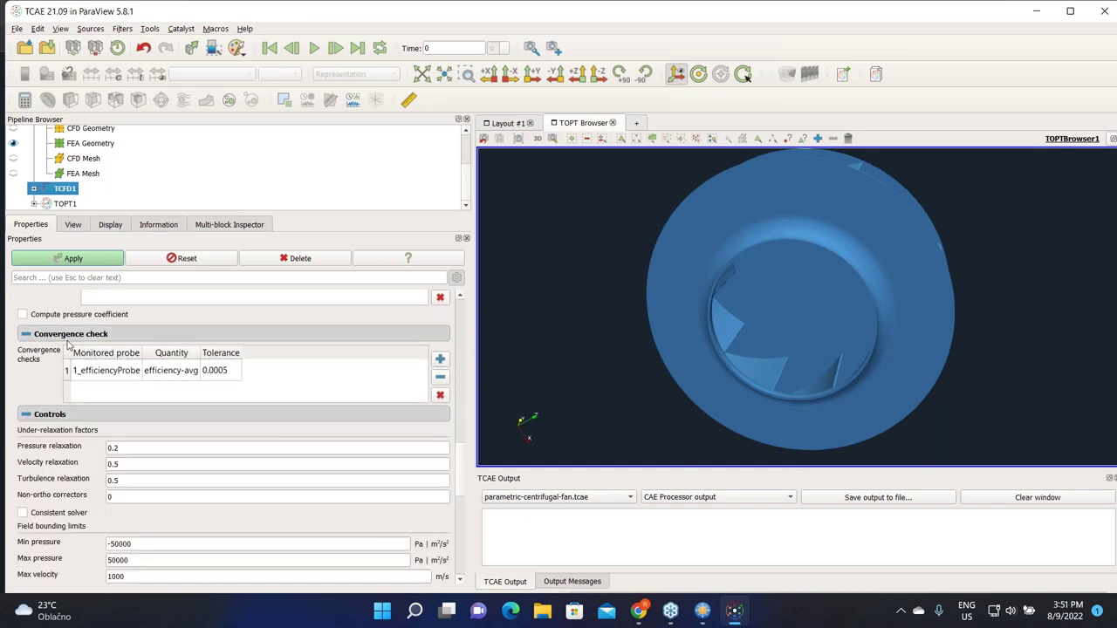
click(154, 371)
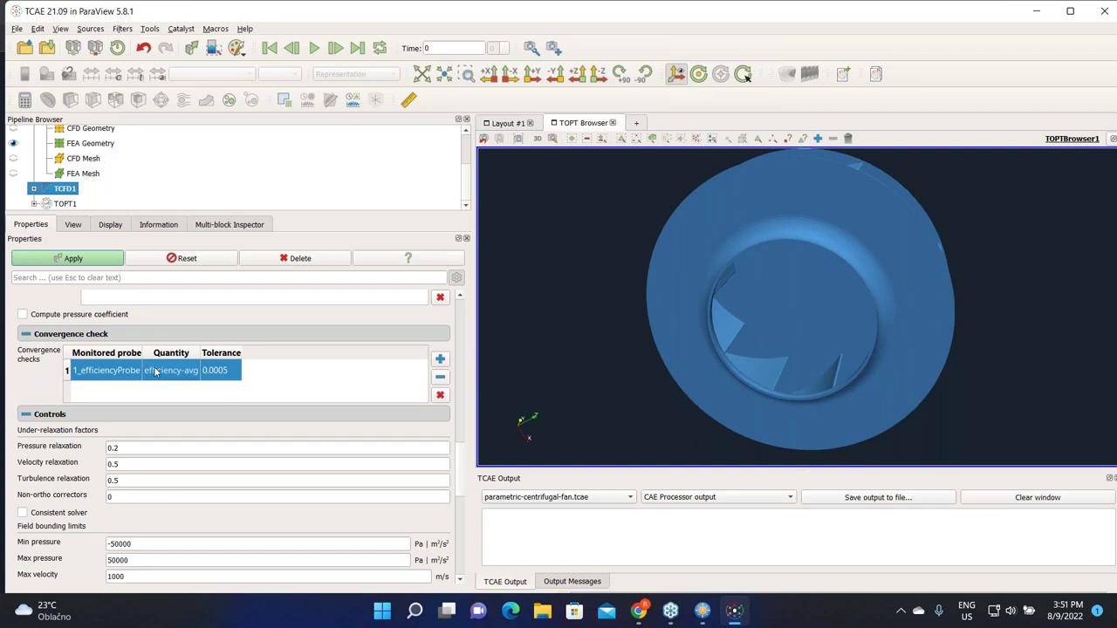
click(225, 384)
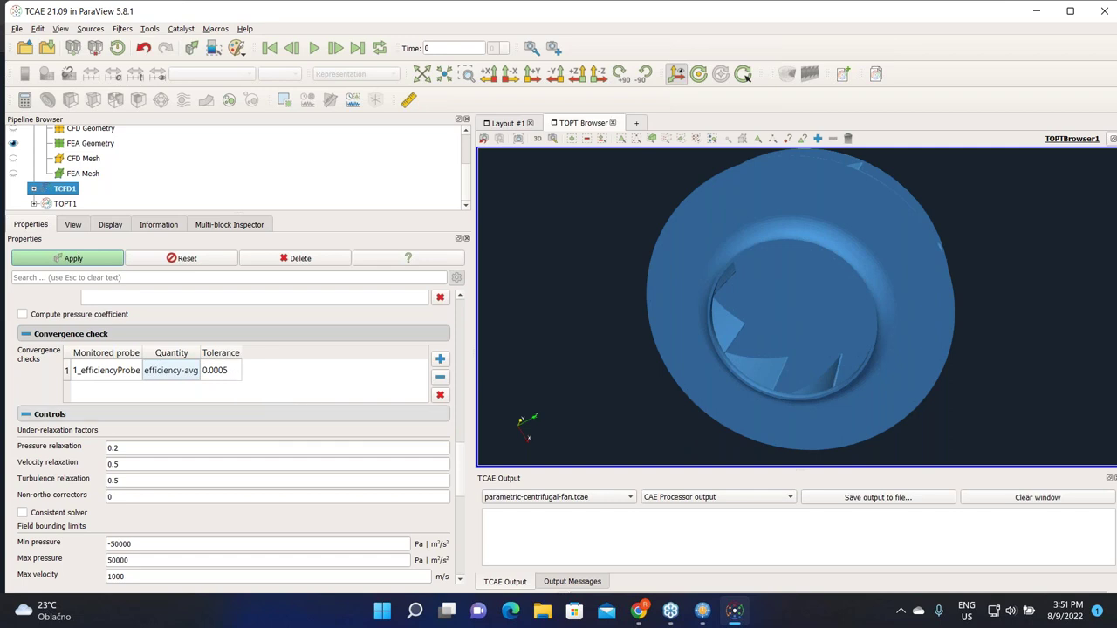
drag(461, 462, 464, 481)
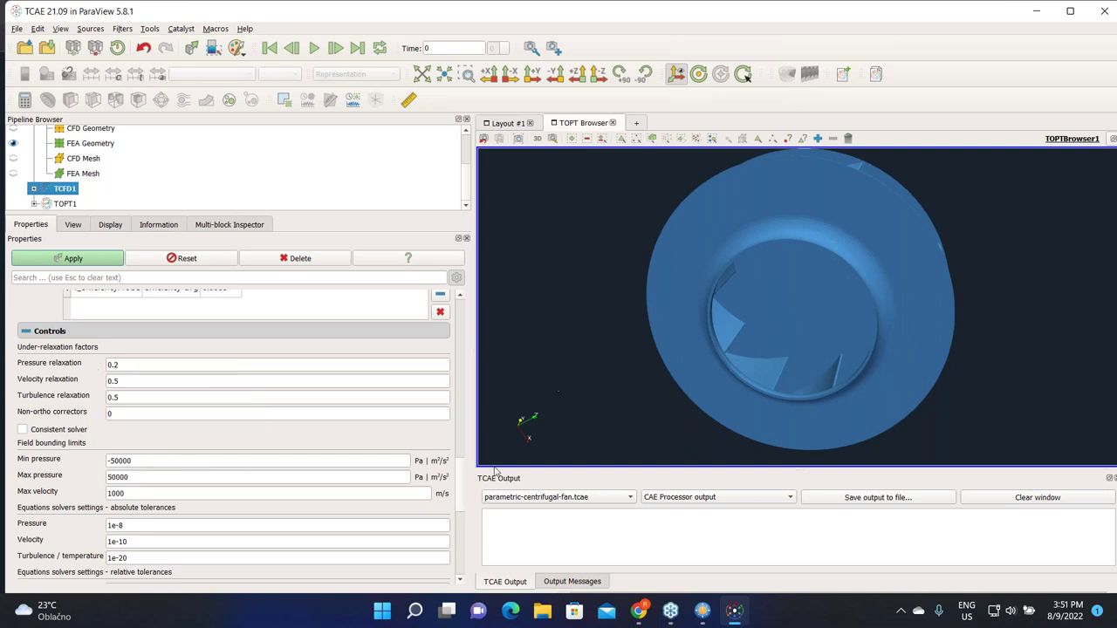
scroll(462, 489, down, 2)
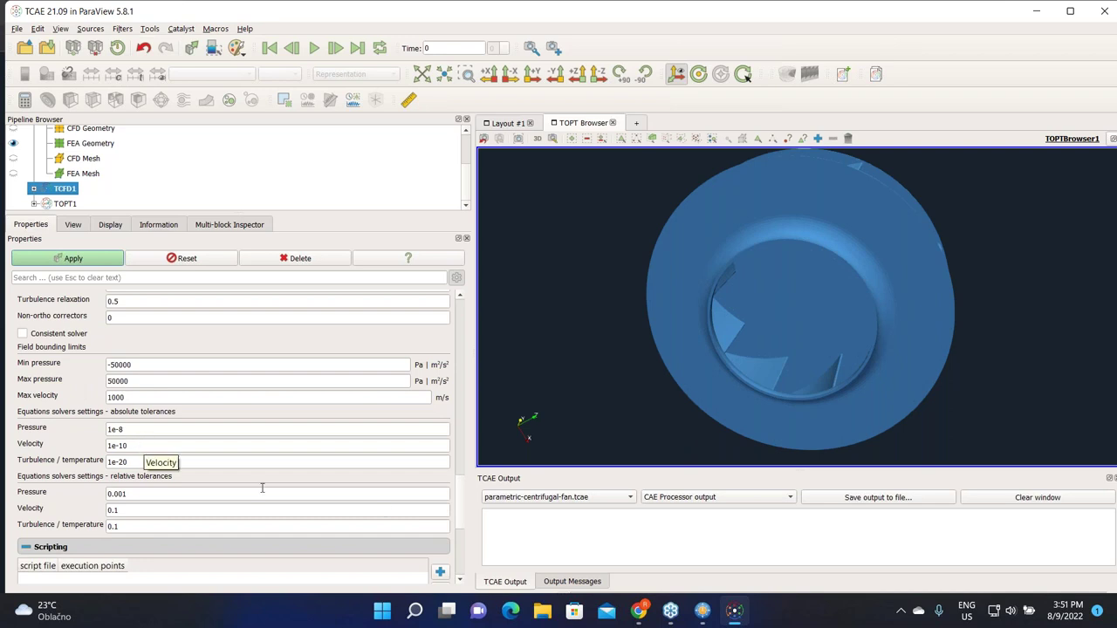
scroll(69, 389, down, 5)
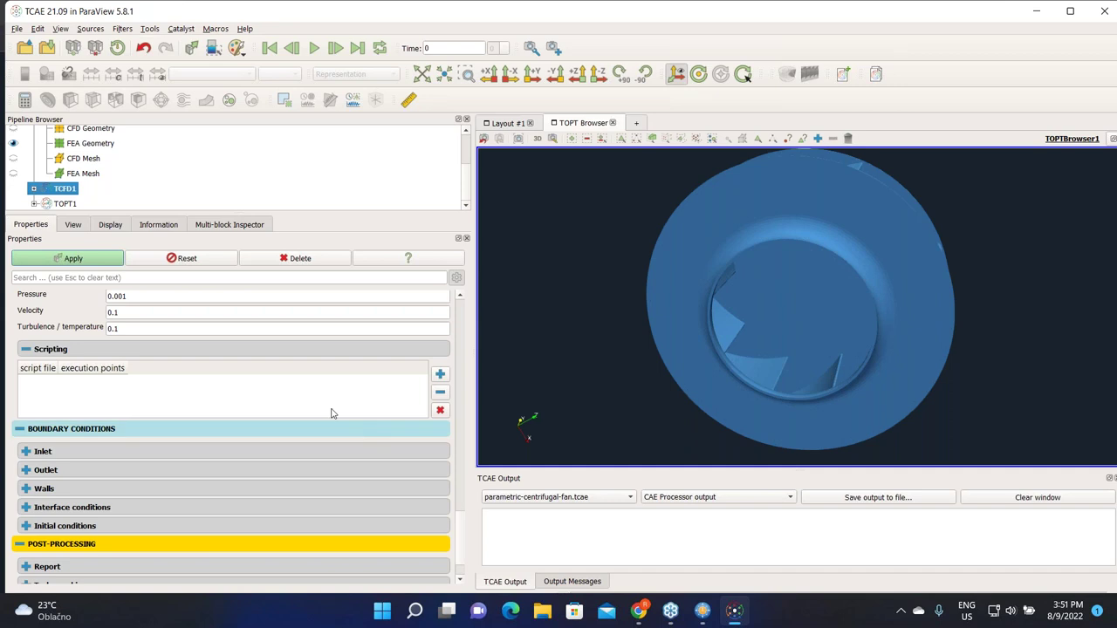
- Expand all boundary condition sections and examine the suction inlet's flow rate and turbulence settings against the fan geometry
scroll(461, 544, down, 2)
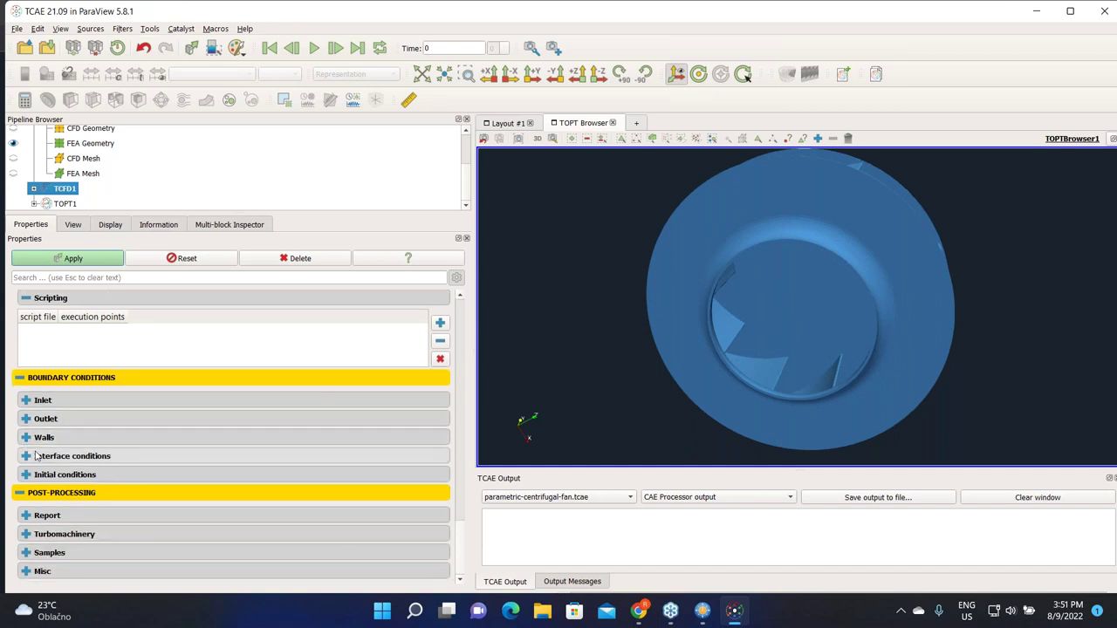
click(40, 474)
click(42, 455)
click(44, 437)
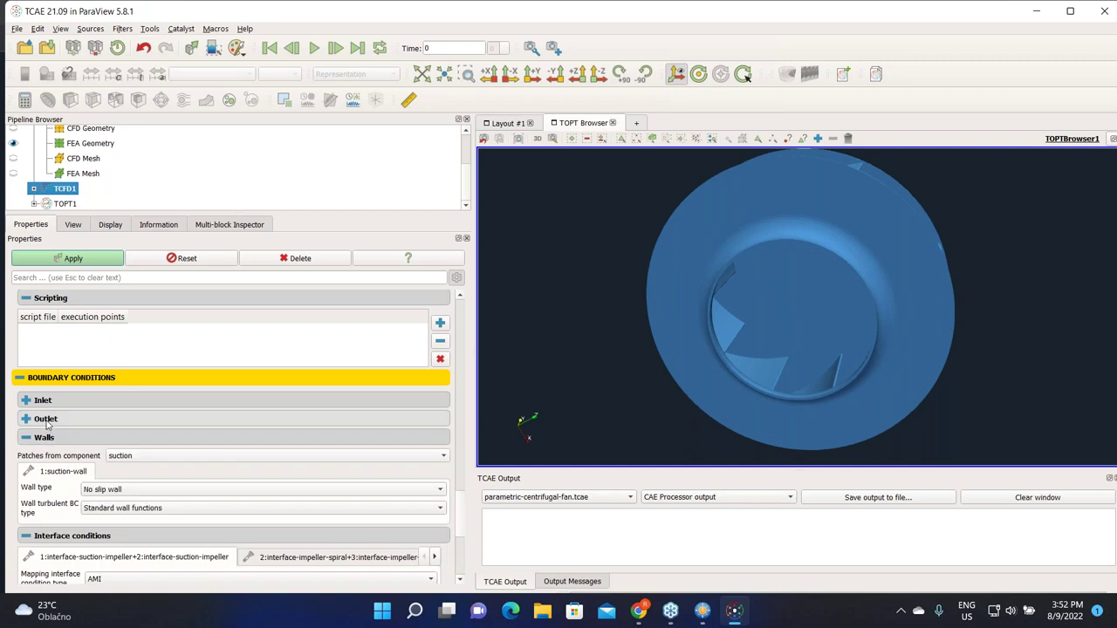
click(46, 420)
click(44, 401)
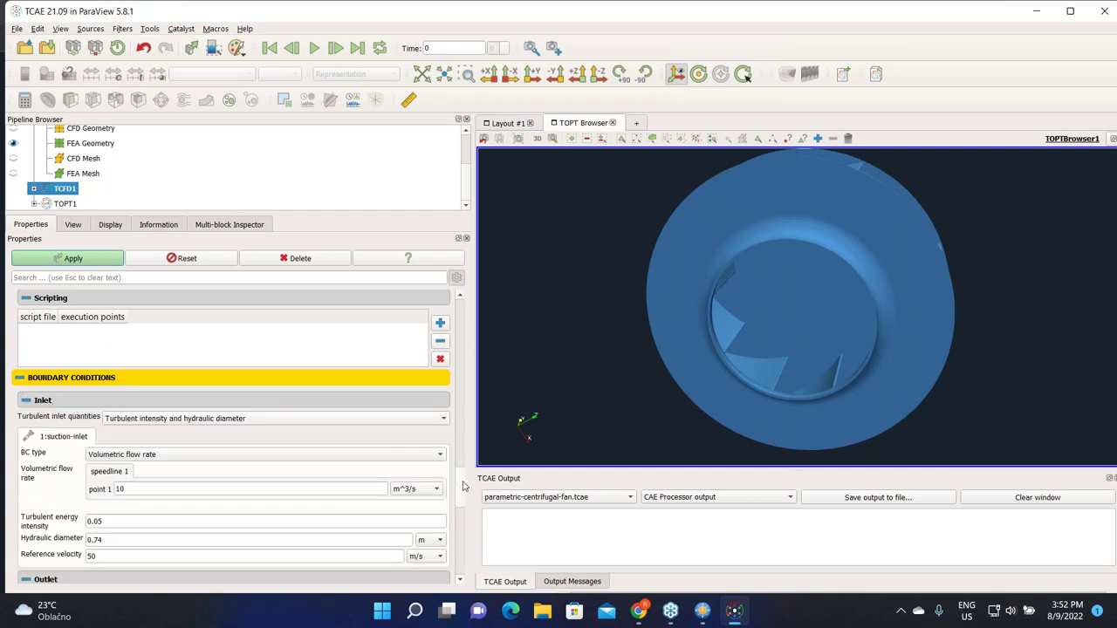
scroll(463, 486, down, 7)
scroll(112, 374, up, 4)
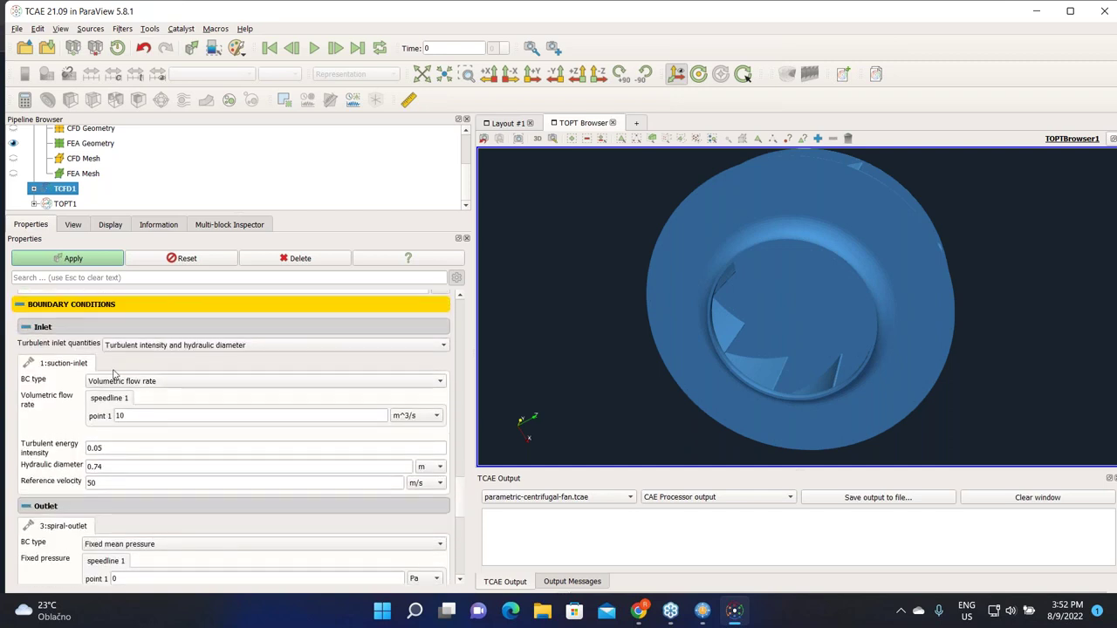
drag(835, 335, 782, 341)
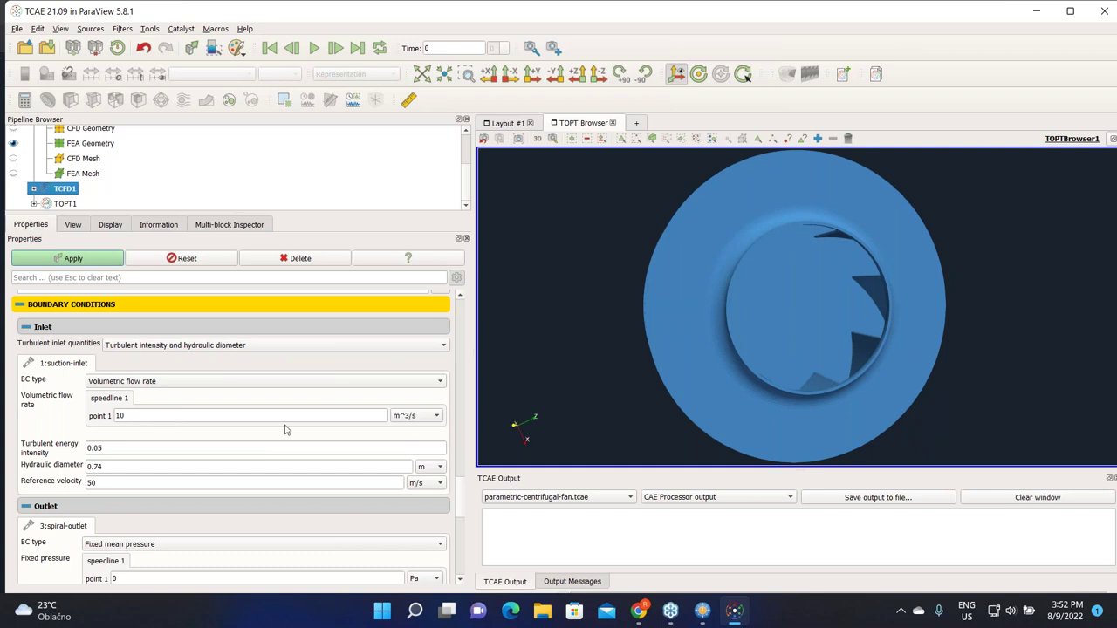
- Examine the spiral outlet's pressure condition and the suction wall's type and turbulence treatment
scroll(462, 499, down, 3)
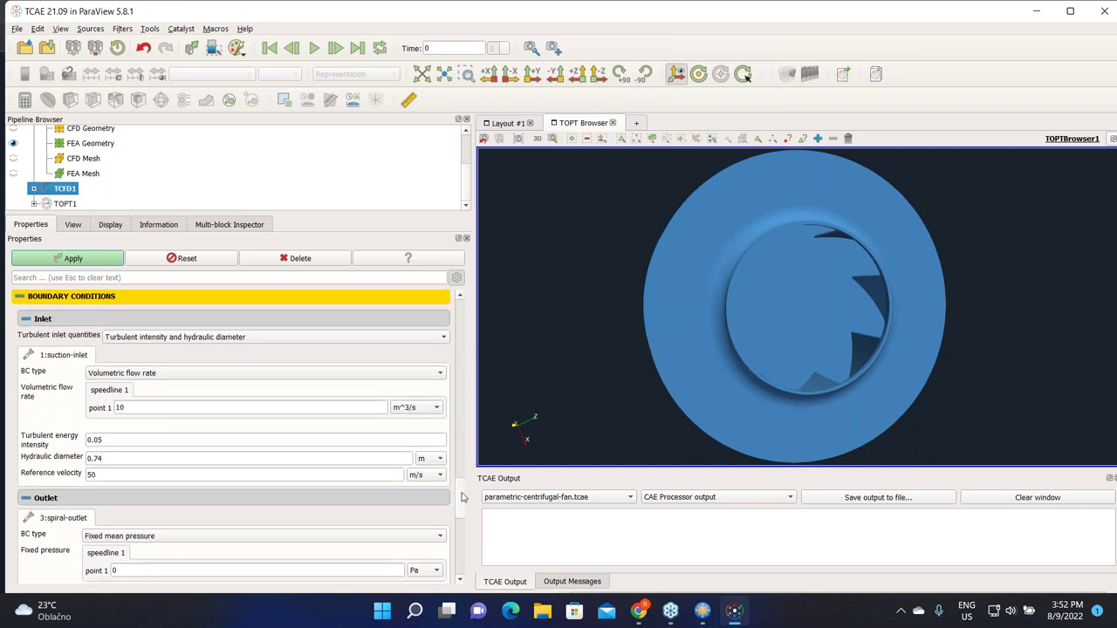
scroll(138, 349, down, 1)
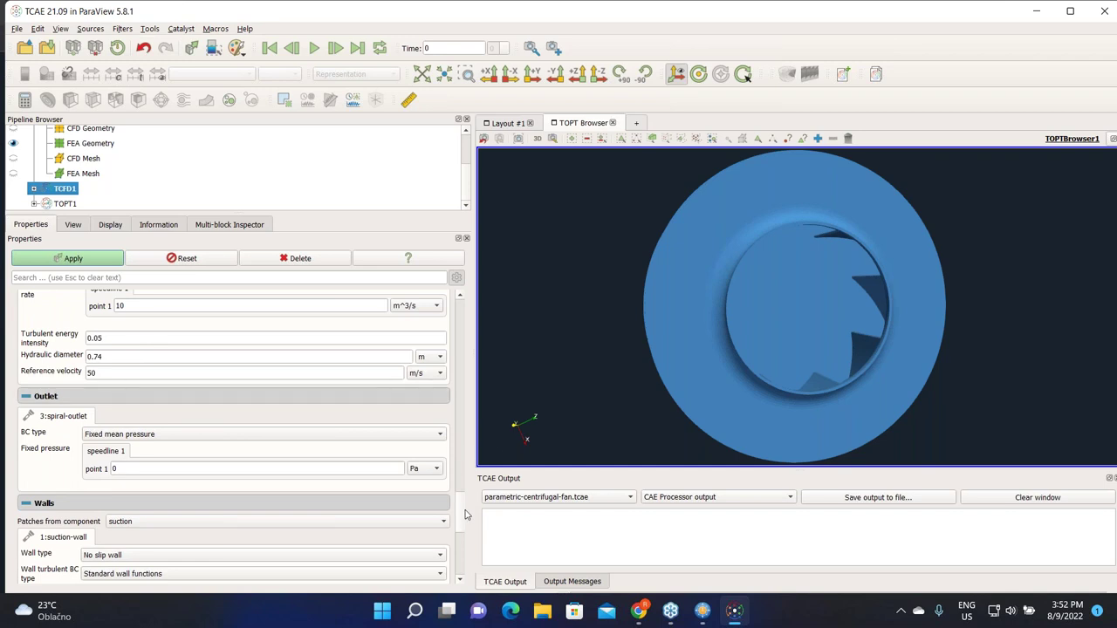
scroll(461, 513, up, 3)
scroll(123, 380, down, 6)
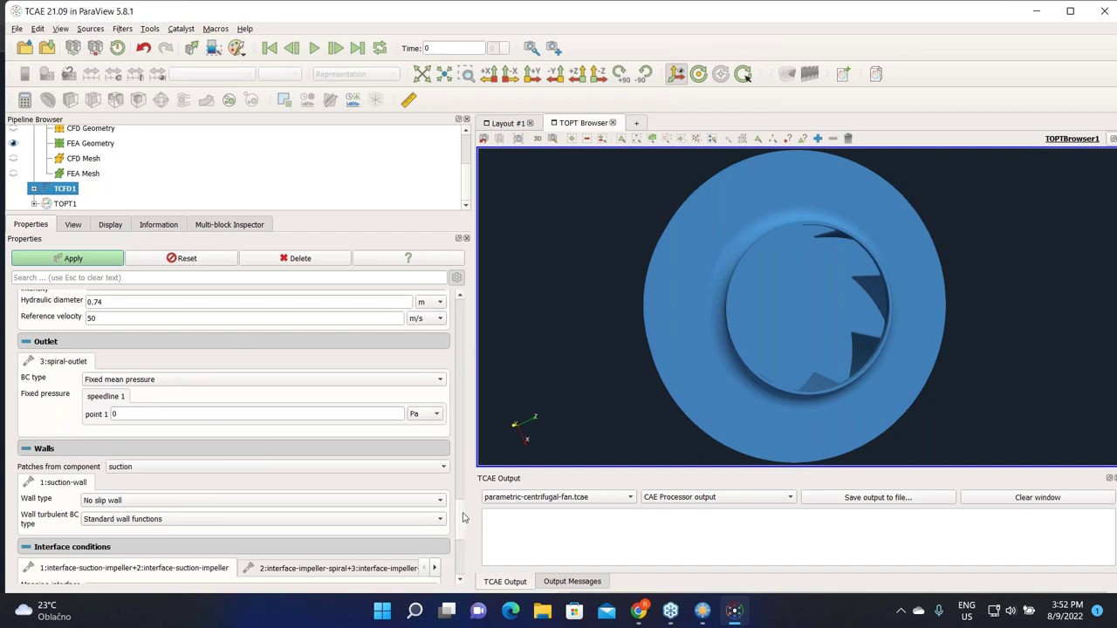
scroll(463, 517, down, 2)
scroll(465, 523, up, 1)
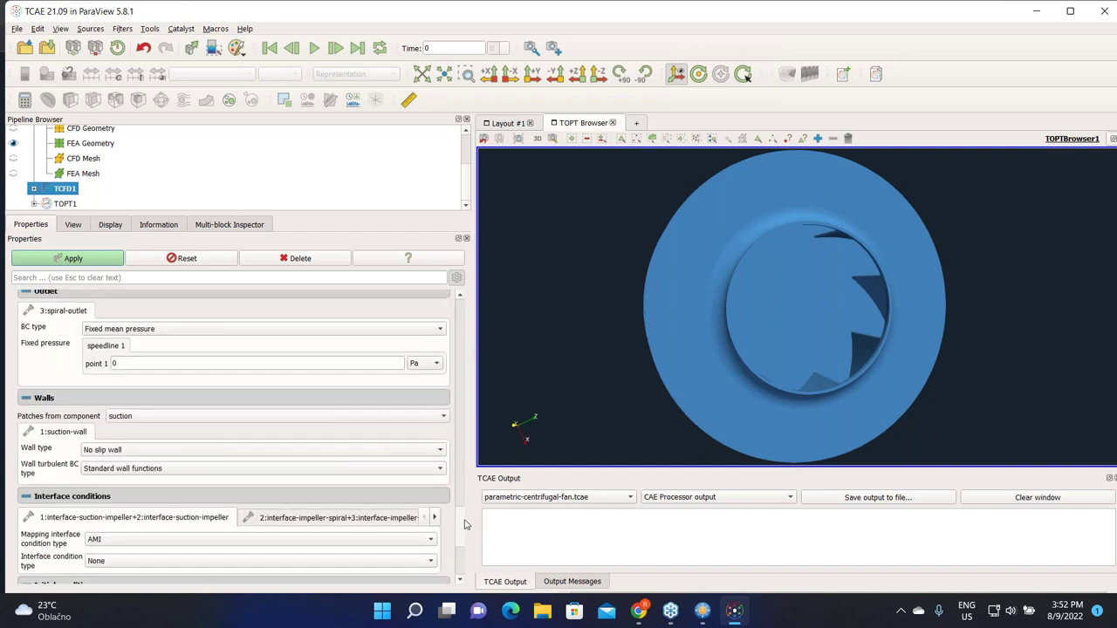
- Examine the mapping condition types available for the suction-impeller interface without changing the selection
scroll(461, 527, down, 2)
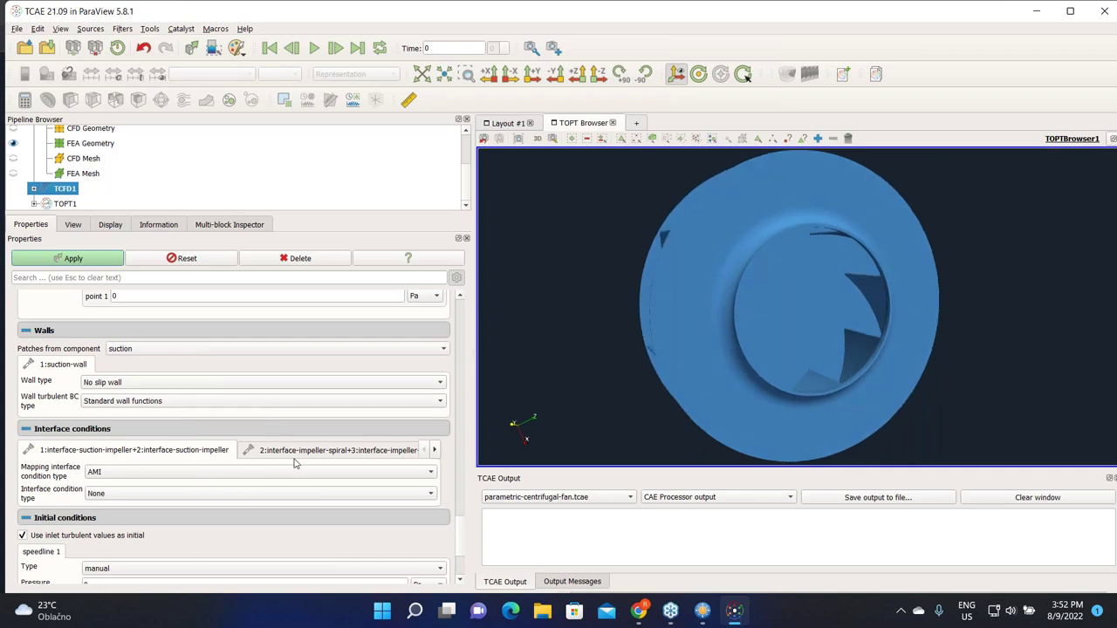
click(266, 454)
click(186, 454)
click(157, 475)
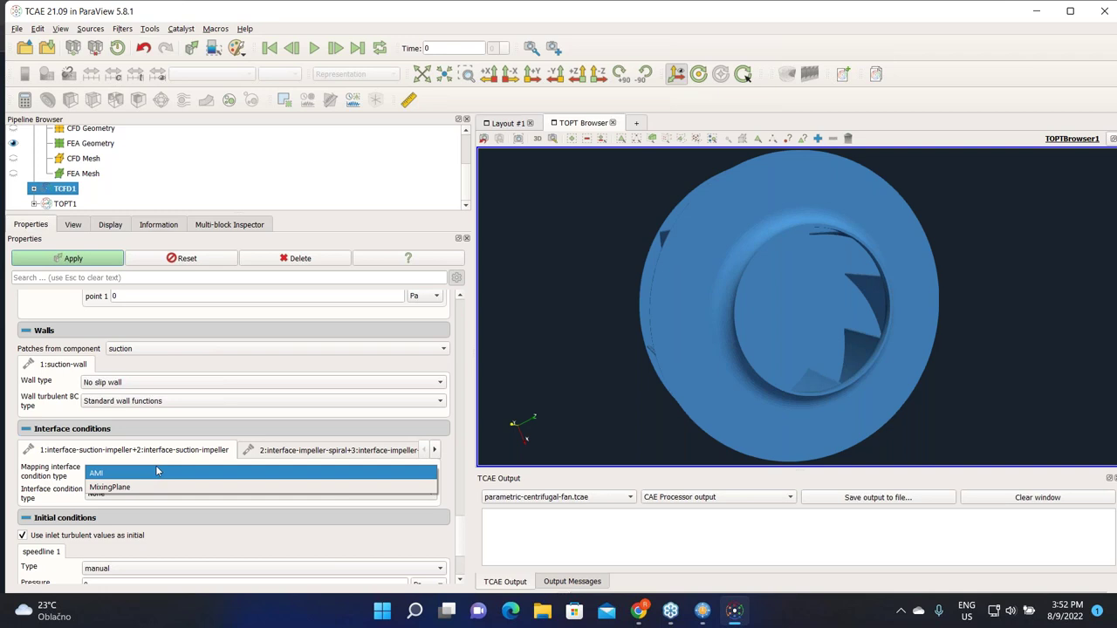
click(258, 432)
click(259, 430)
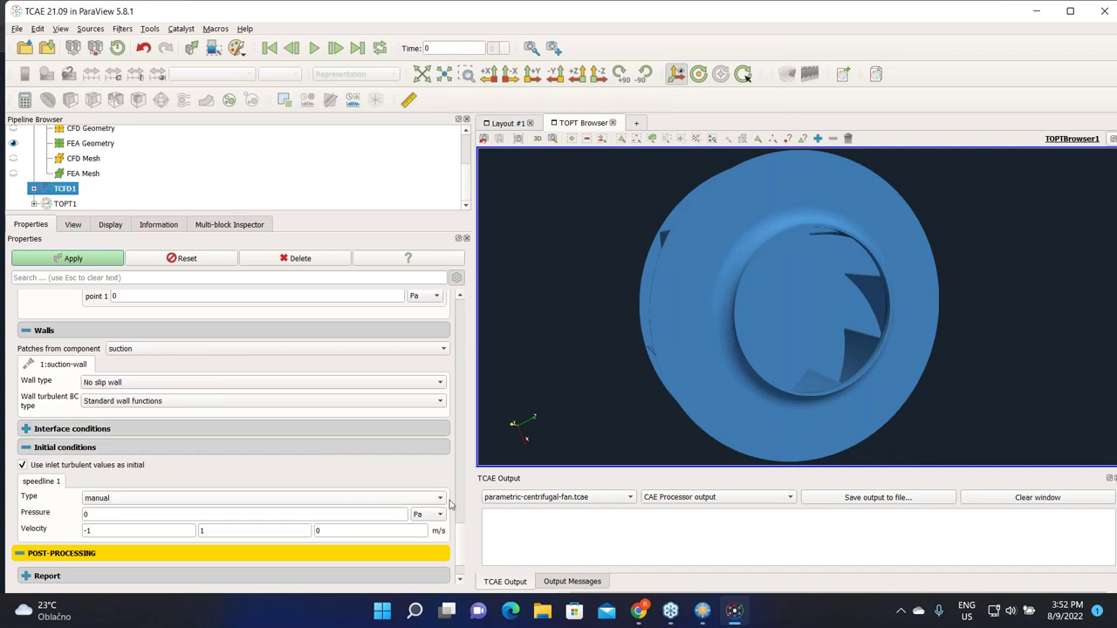
- Examine the impeller-spiral interface conditions and the initial pressure and velocity settings
click(61, 429)
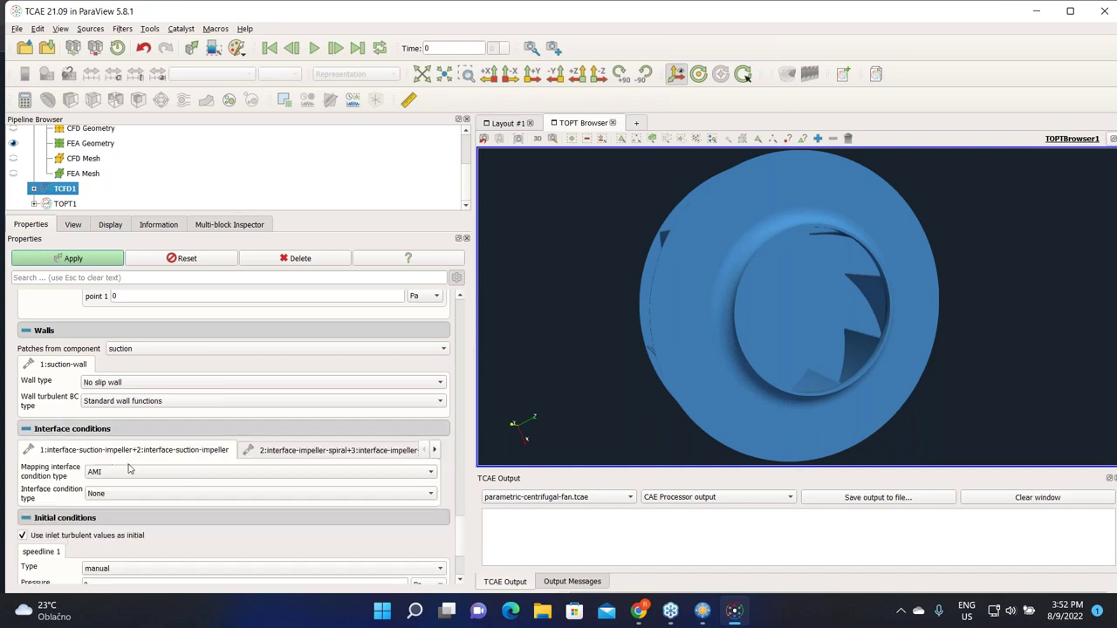
click(266, 447)
scroll(464, 538, down, 1)
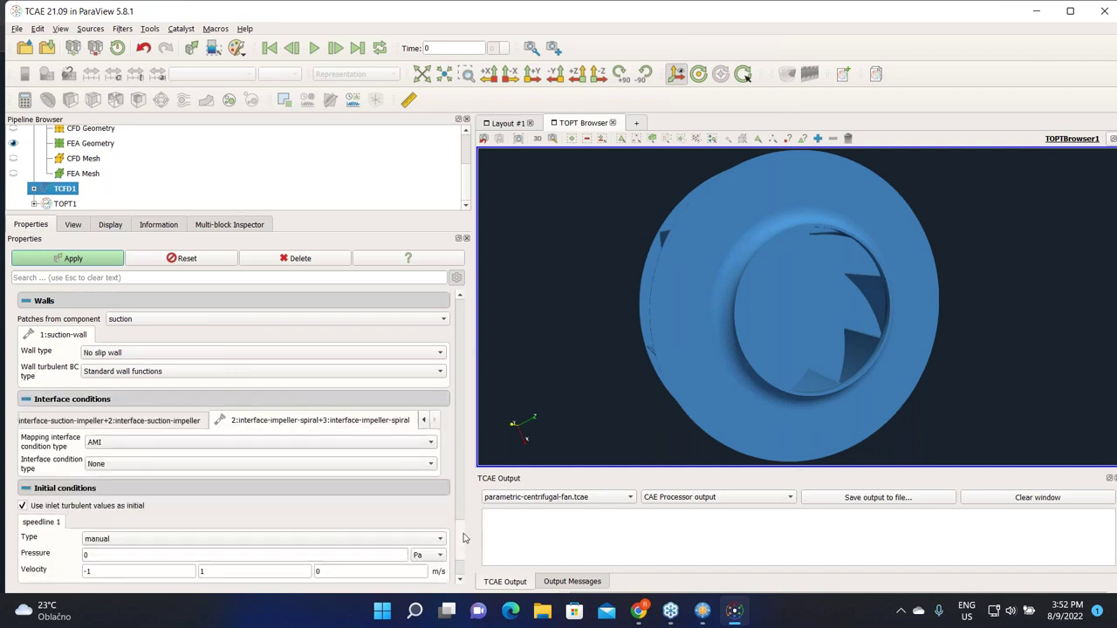
scroll(463, 537, down, 3)
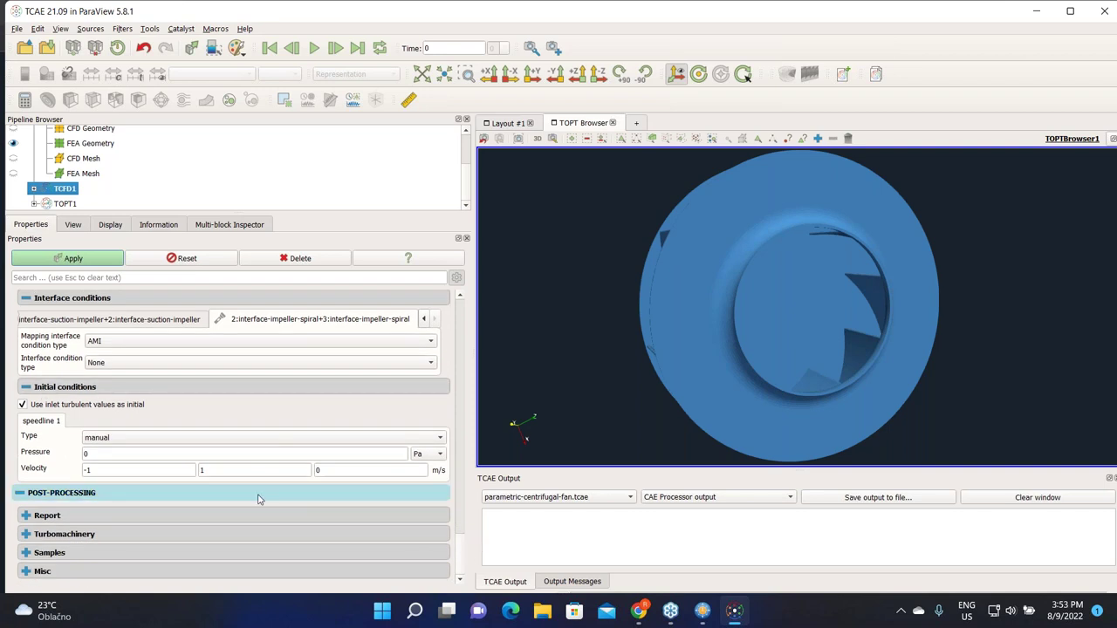
- Expand the post-processing settings and examine the available report sections, toggling the Power section on and back off
click(52, 515)
scroll(462, 523, down, 6)
scroll(464, 533, down, 1)
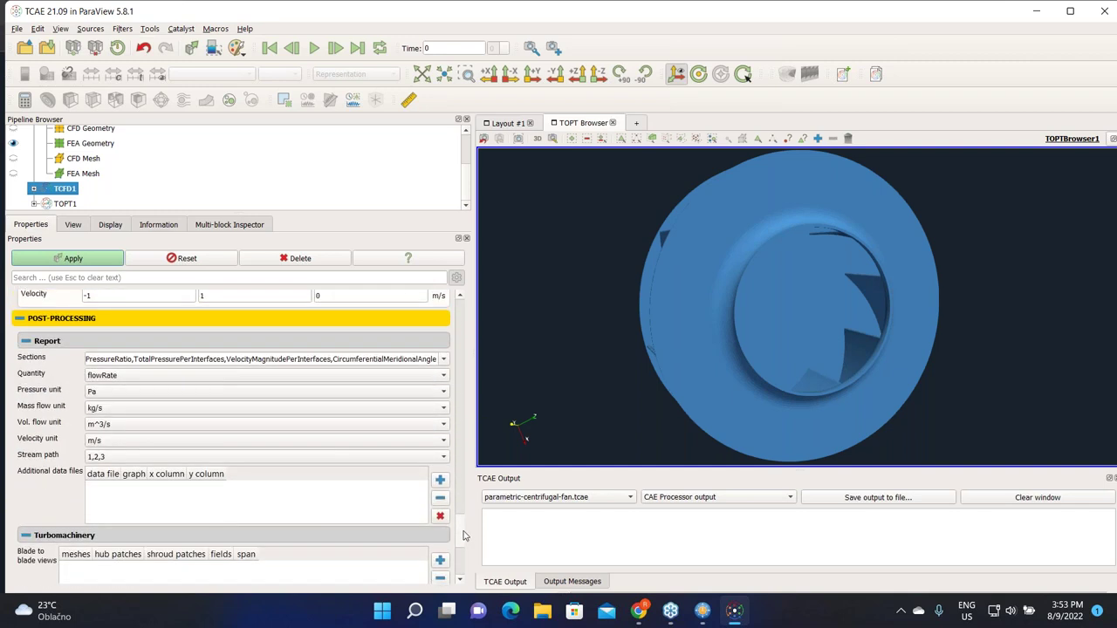
click(443, 359)
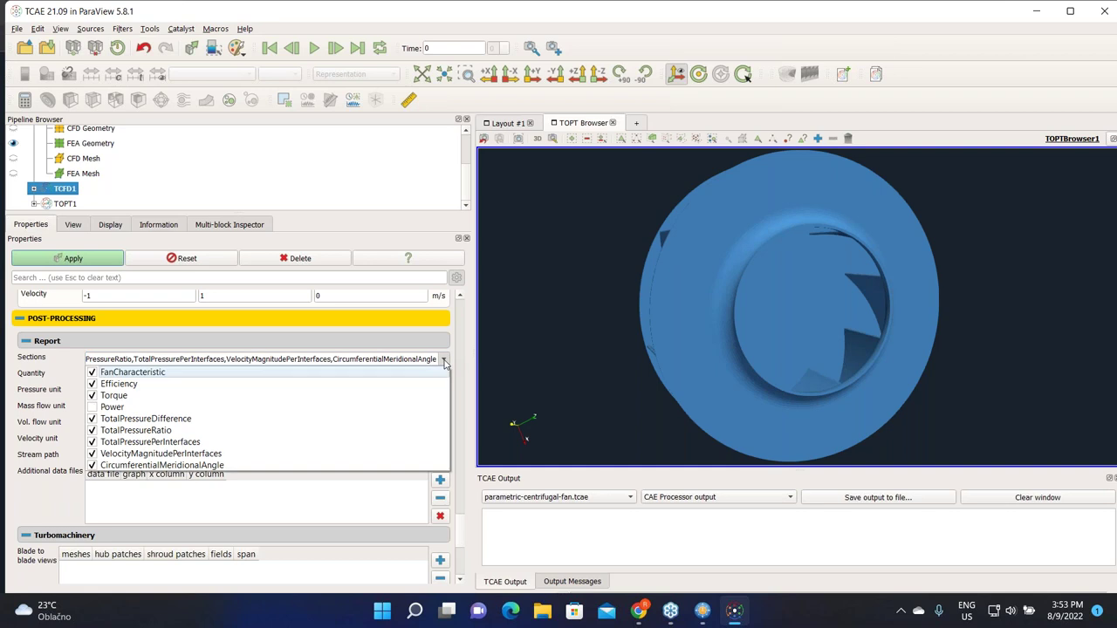
click(92, 408)
click(92, 406)
click(16, 459)
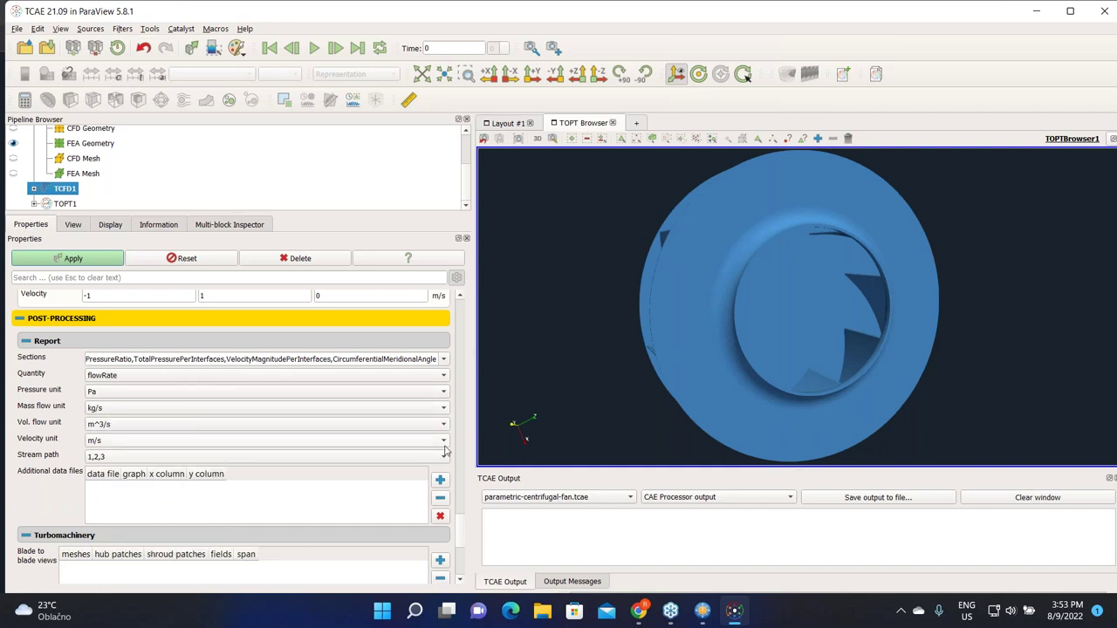
- Add a surface sample of field p on the 2:impeller-hub patch in the post-processing samples
scroll(462, 529, down, 6)
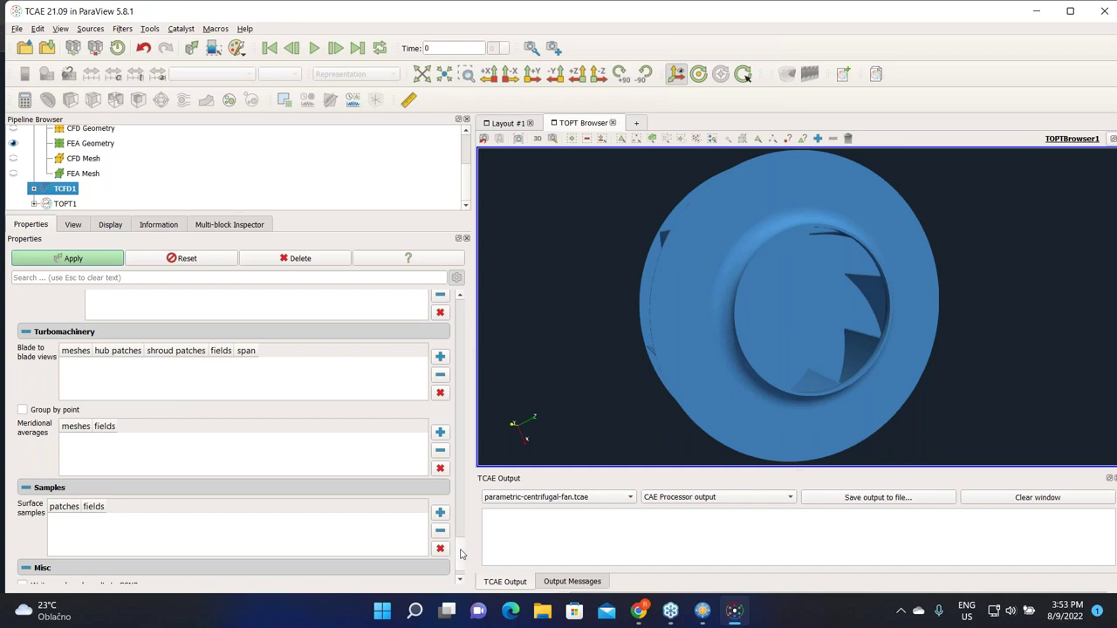
scroll(463, 559, down, 1)
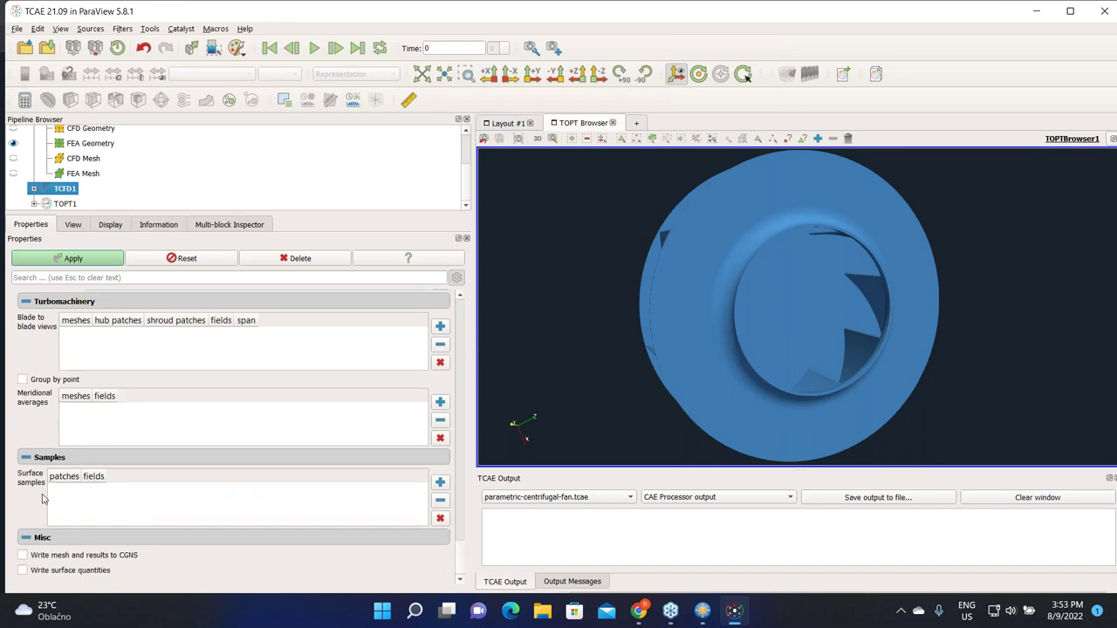
click(439, 483)
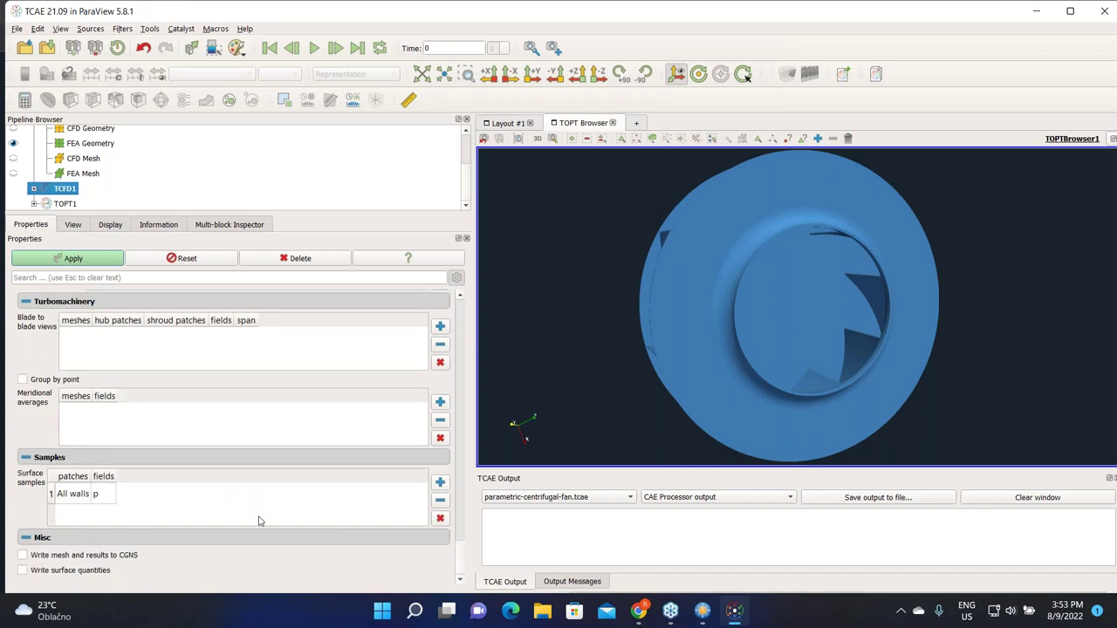
click(77, 495)
click(75, 495)
click(77, 495)
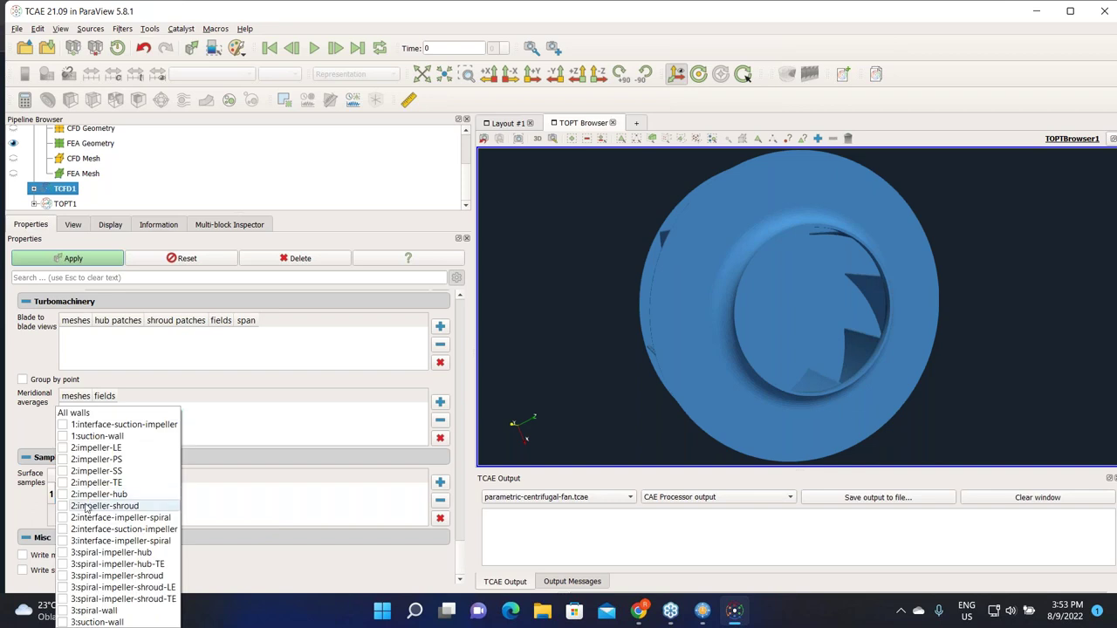
click(63, 494)
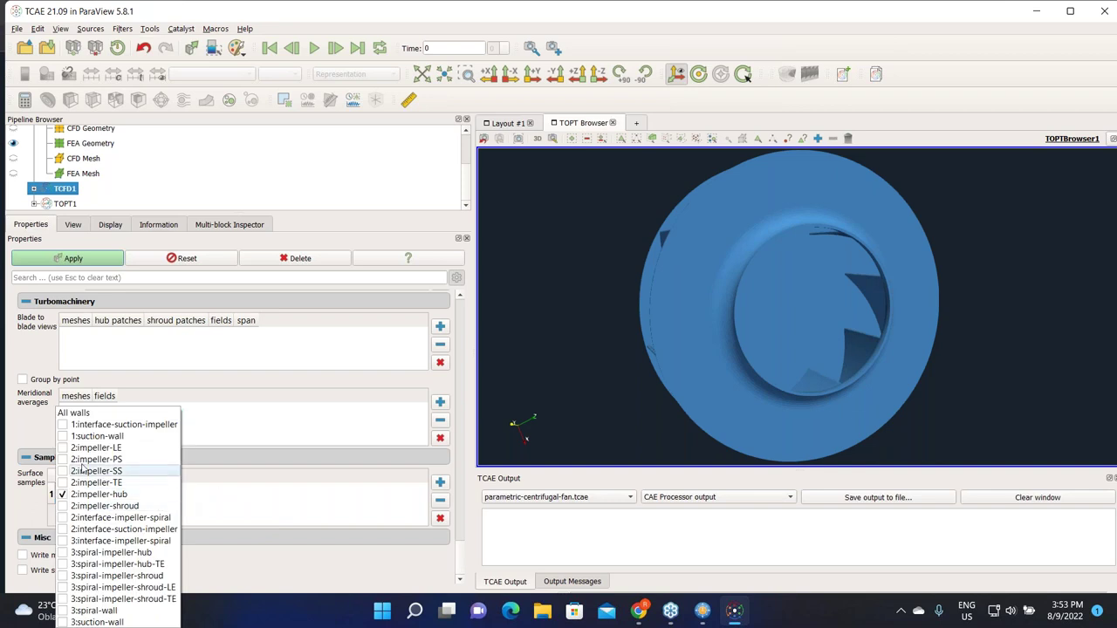
click(344, 494)
click(137, 503)
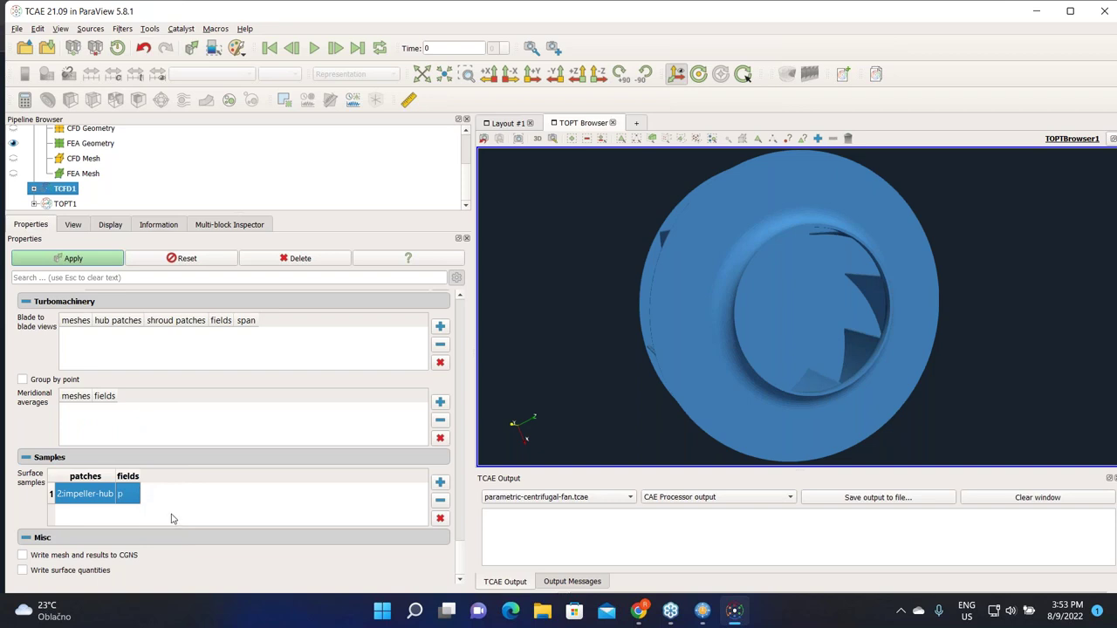
click(175, 515)
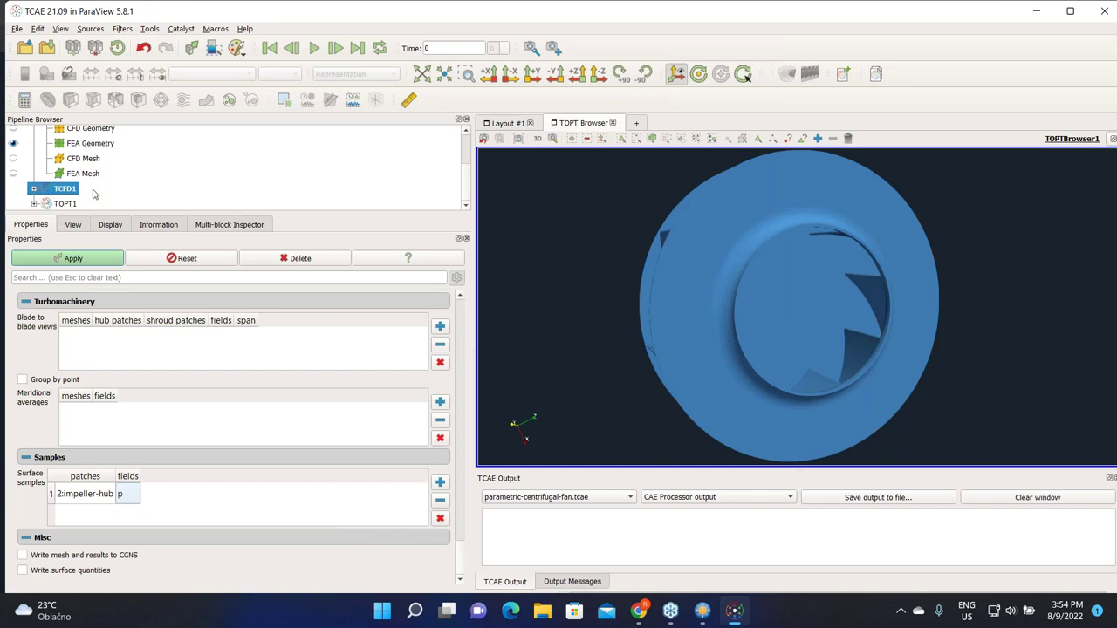
- Apply the changed TCFD1 settings
click(33, 190)
scroll(123, 200, up, 1)
scroll(123, 200, up, 2)
drag(469, 166, 470, 200)
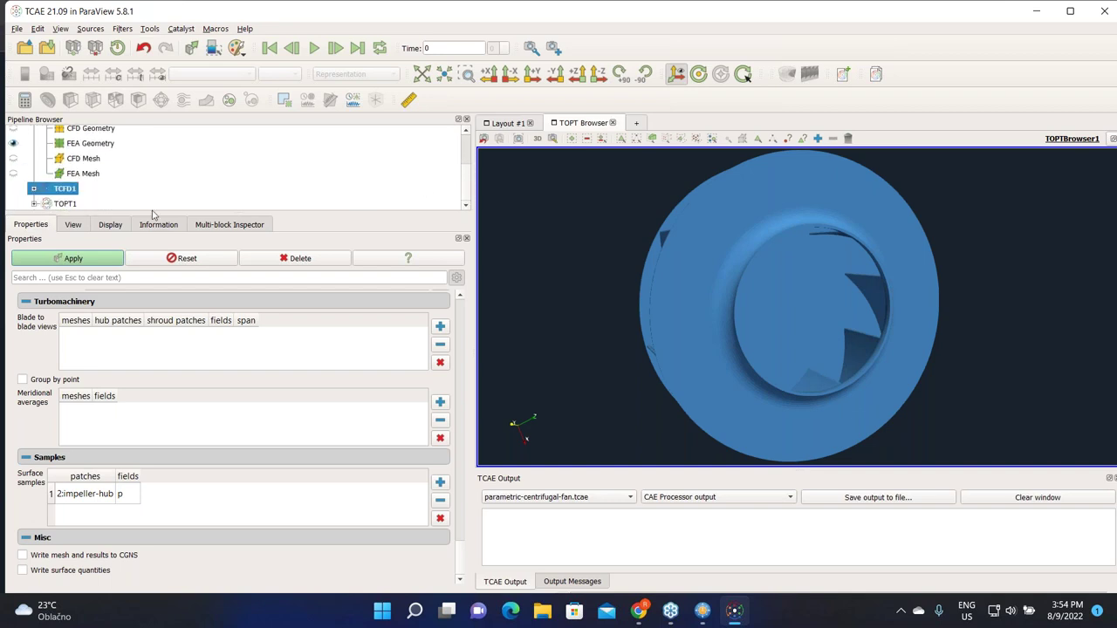
click(77, 257)
- Activate the TFEA module for the parametric-centrifugal-fan.tcae setup
scroll(153, 191, up, 1)
scroll(153, 191, up, 1)
click(70, 150)
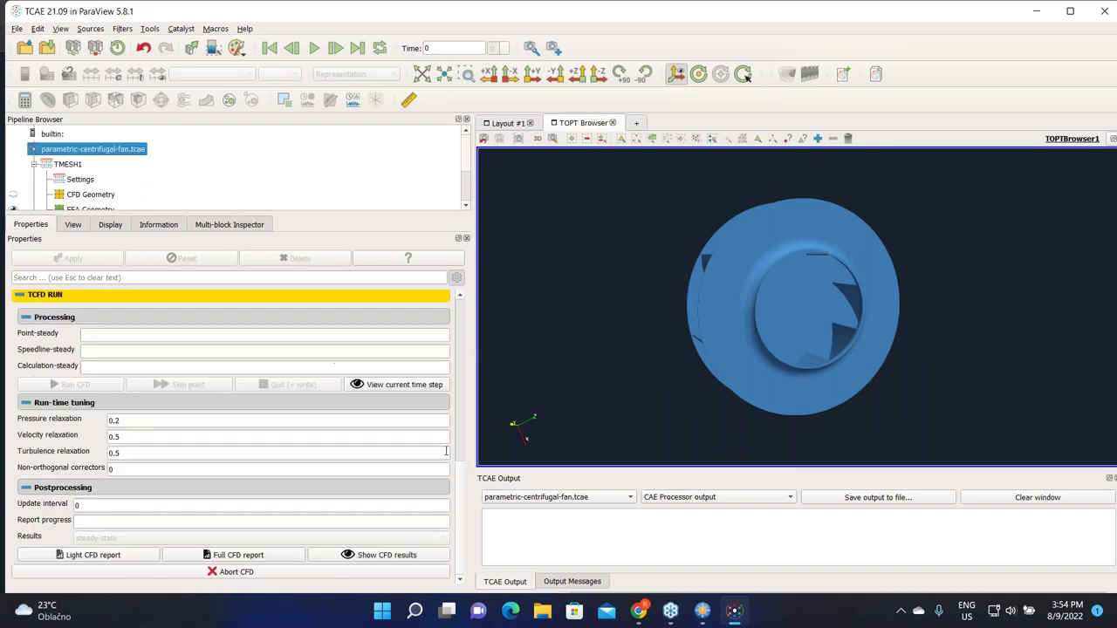
scroll(460, 491, up, 10)
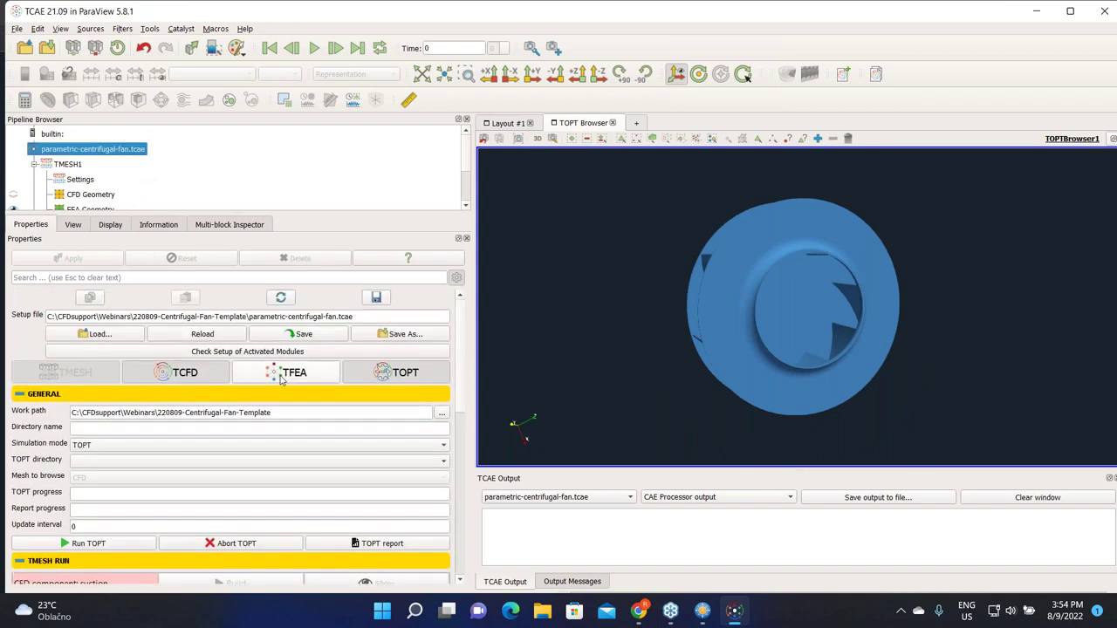
click(292, 375)
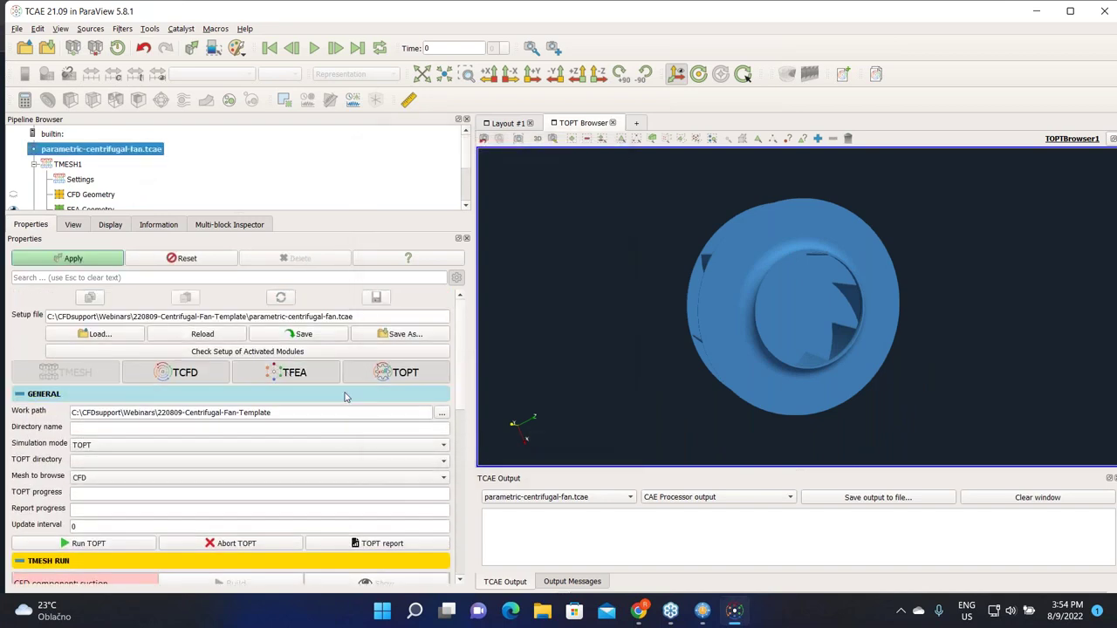
- Enable Fluid-Structure Interaction in the FEA analysis settings of the TFEA1 simulation
scroll(127, 198, down, 2)
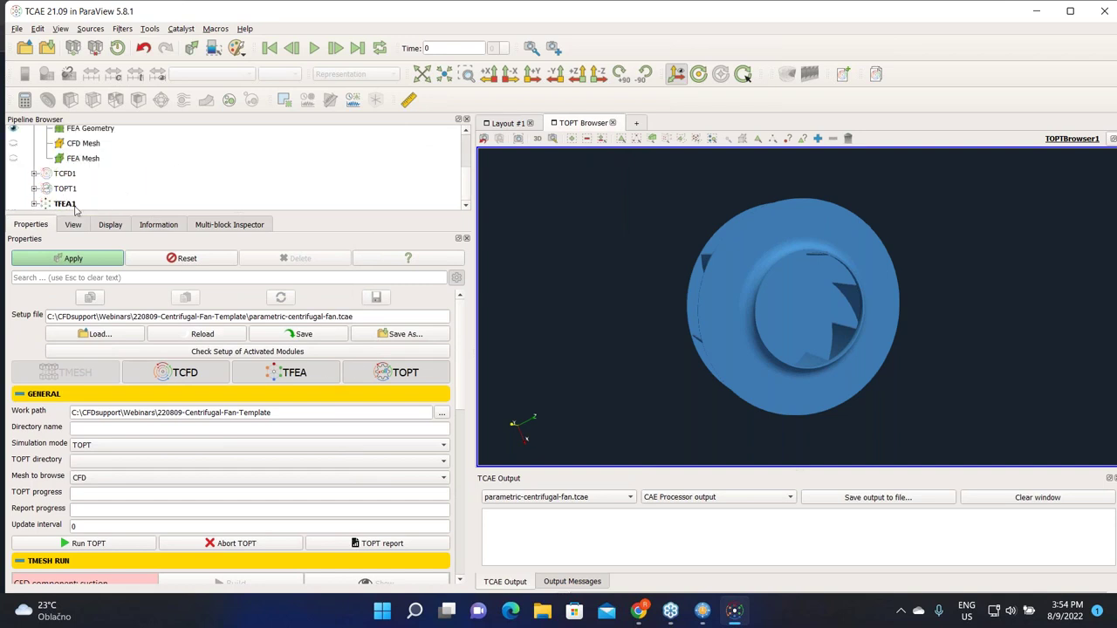
click(72, 255)
click(65, 203)
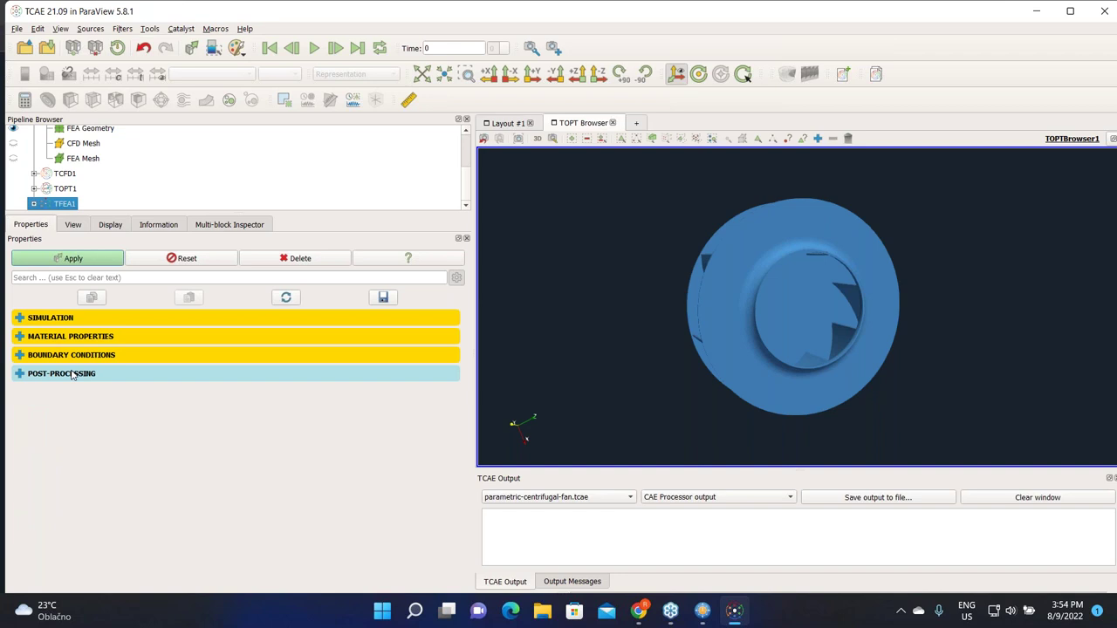
click(71, 320)
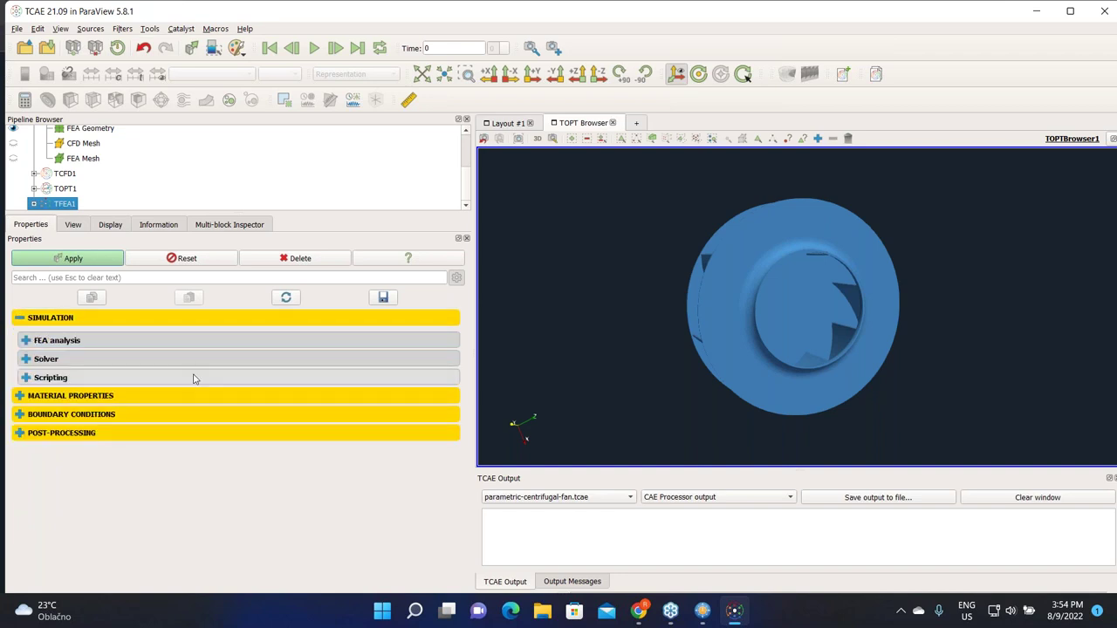
click(106, 343)
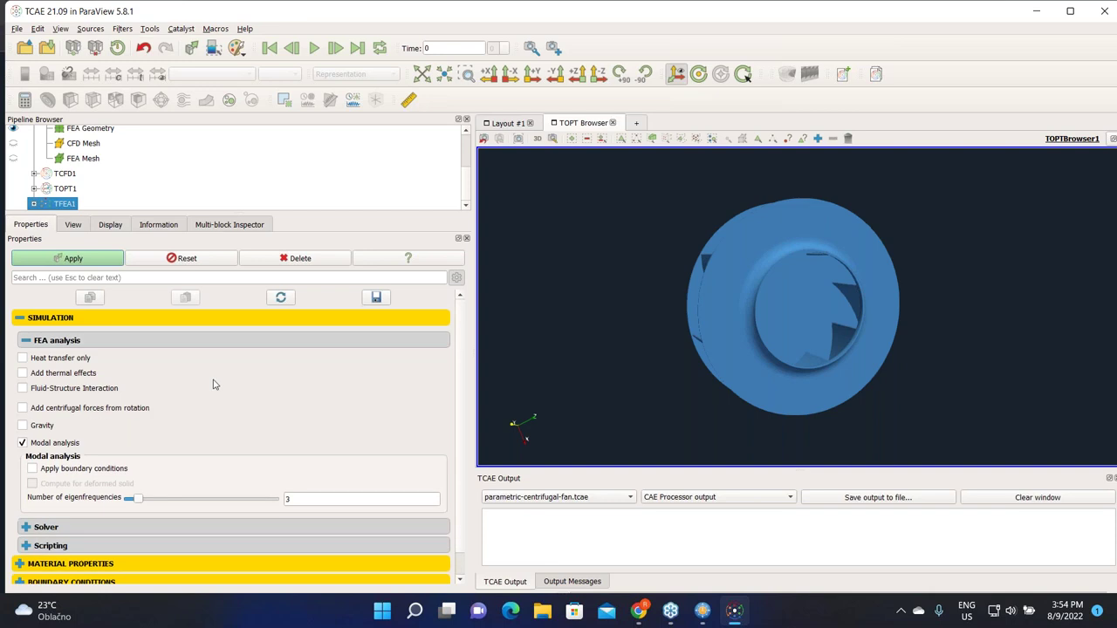
drag(767, 339, 736, 355)
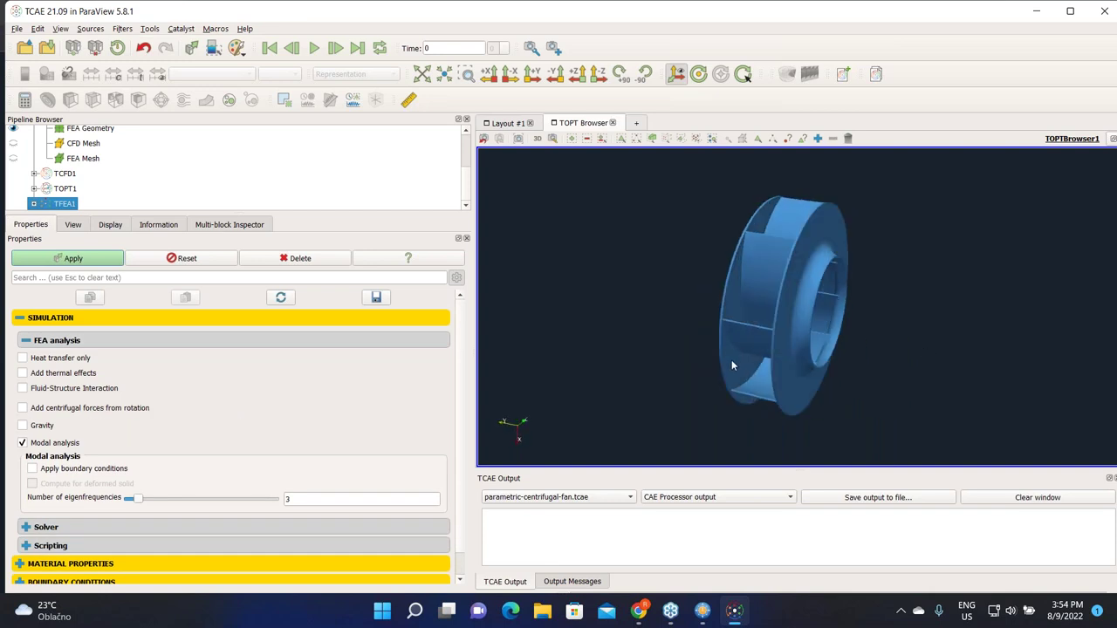
click(22, 391)
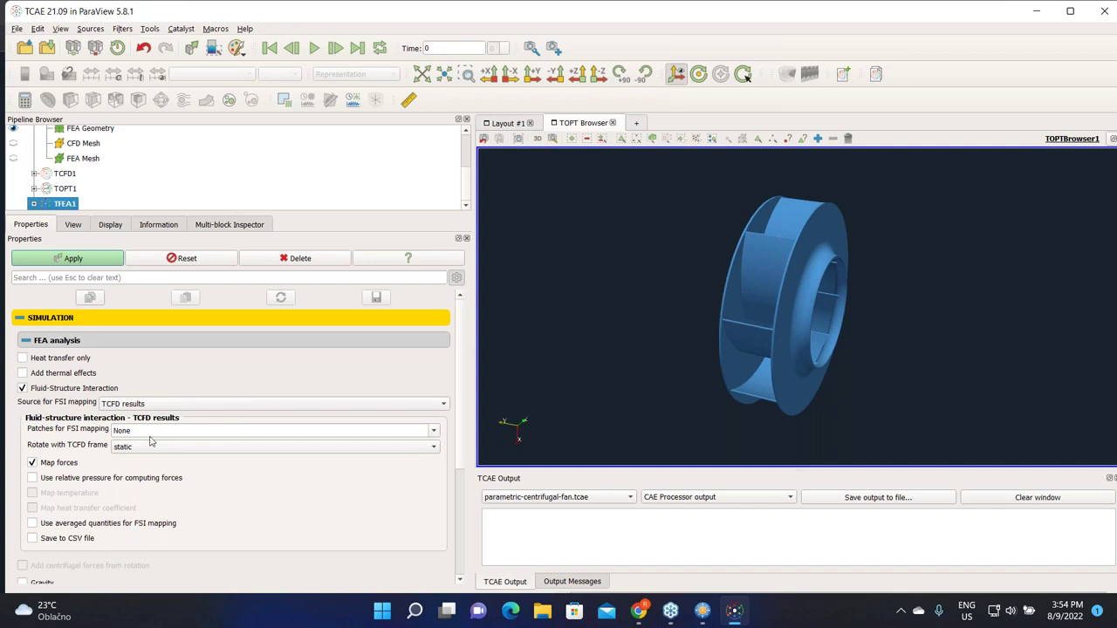
- Select the 2:impeller-LE, PS, SS, TE, hub and shroud patches for FSI mapping
click(432, 432)
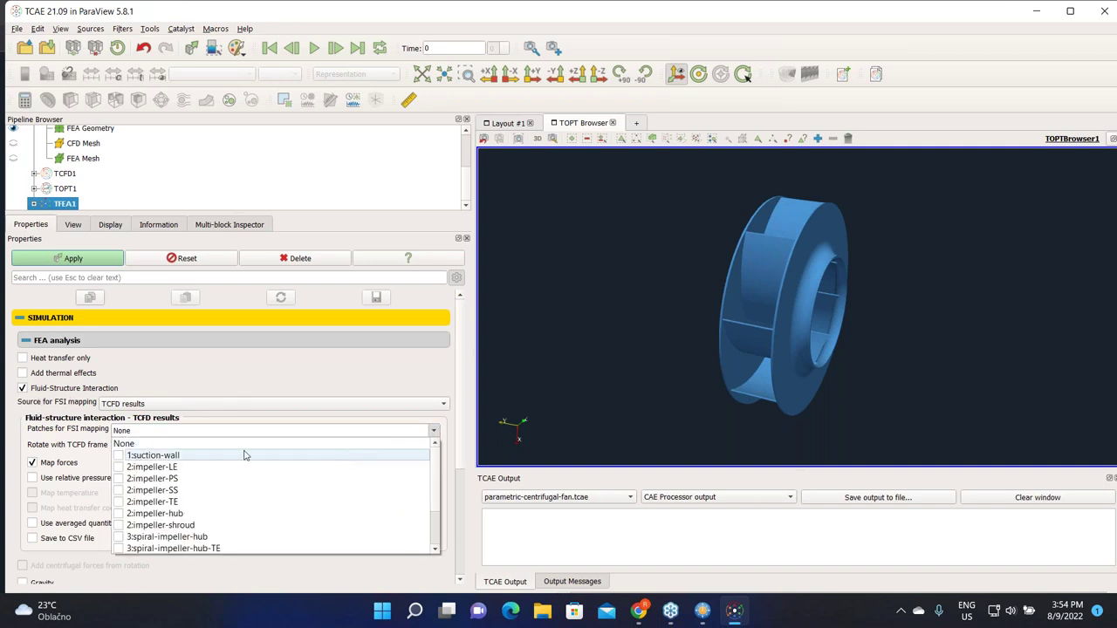
click(118, 456)
click(118, 457)
click(118, 466)
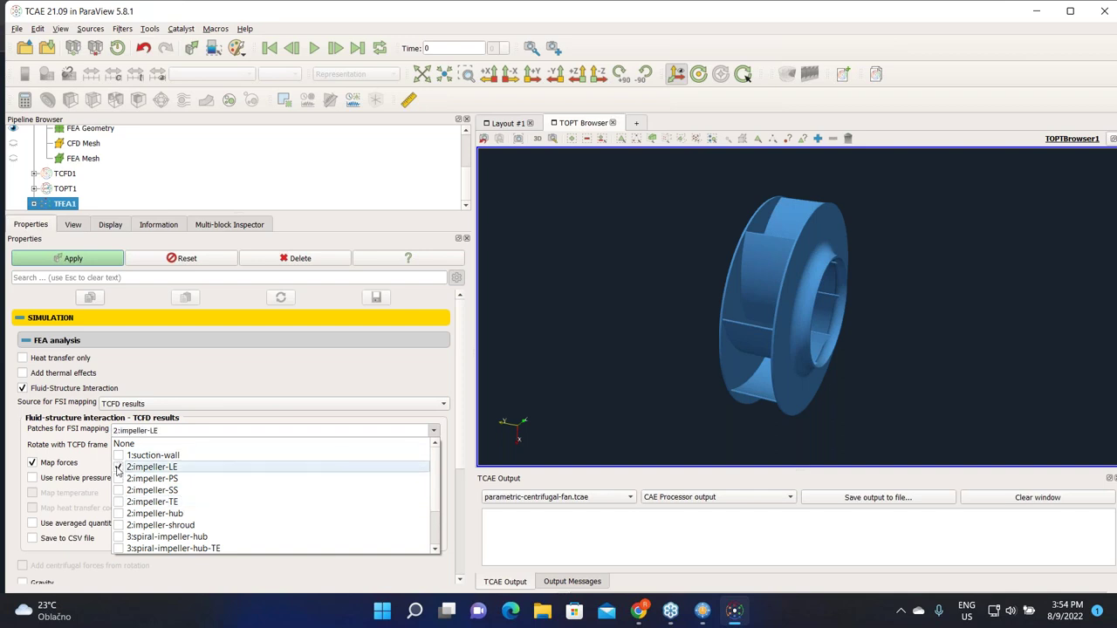
click(118, 478)
click(117, 490)
click(118, 501)
click(118, 513)
click(118, 525)
- Add the 3:spiral-impeller-hub, hub-TE, shroud, shroud-LE and shroud-TE patches to the FSI mapping
scroll(150, 528, down, 2)
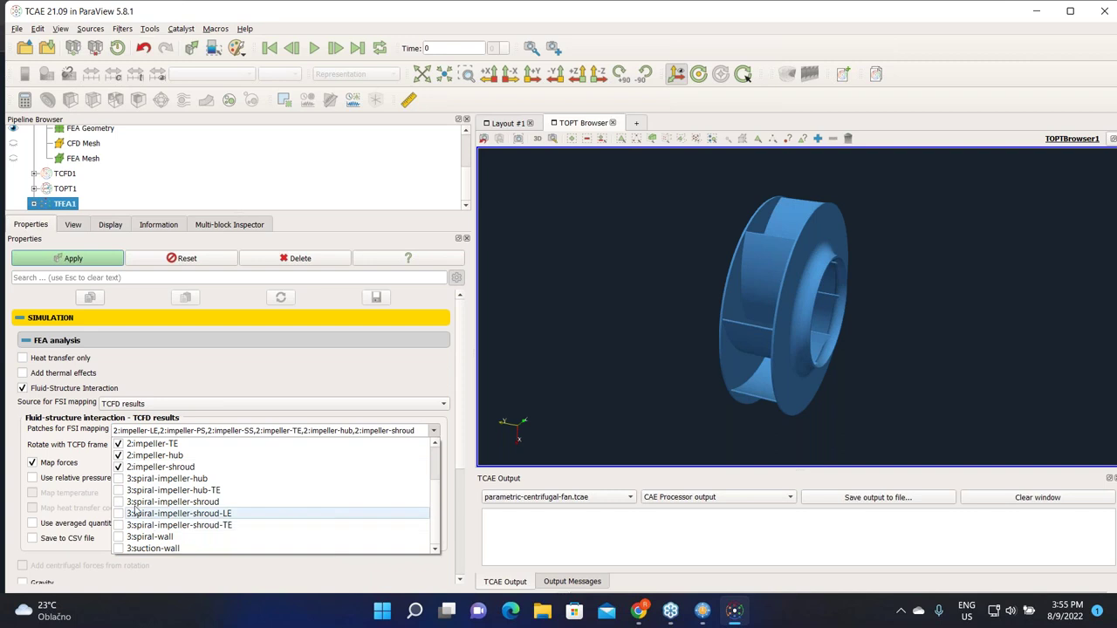
click(118, 478)
click(118, 490)
click(118, 502)
click(118, 525)
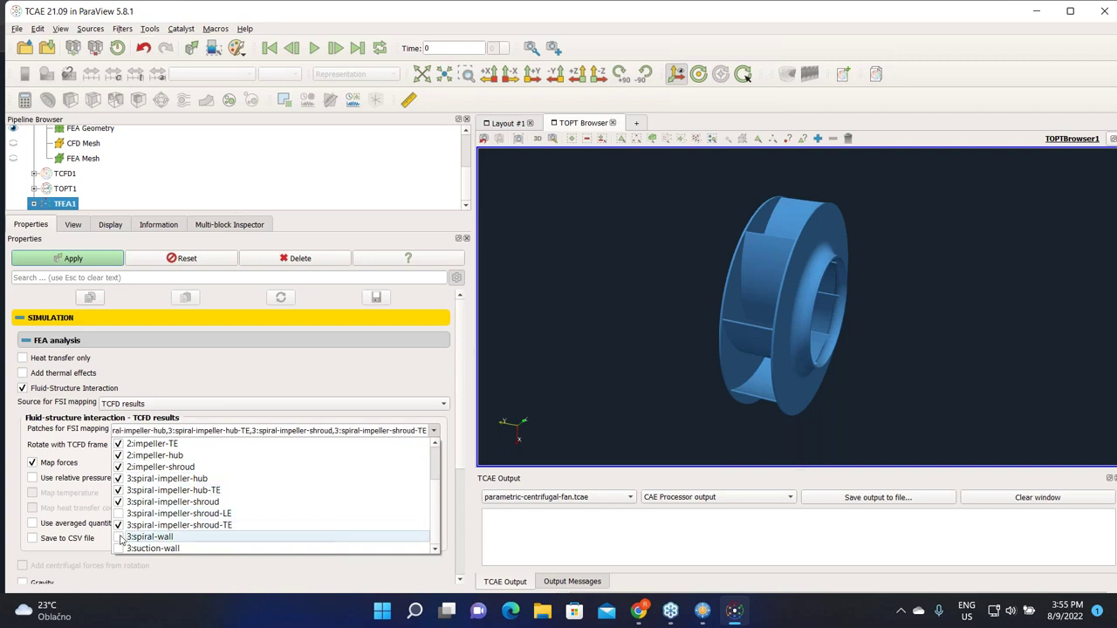
click(117, 513)
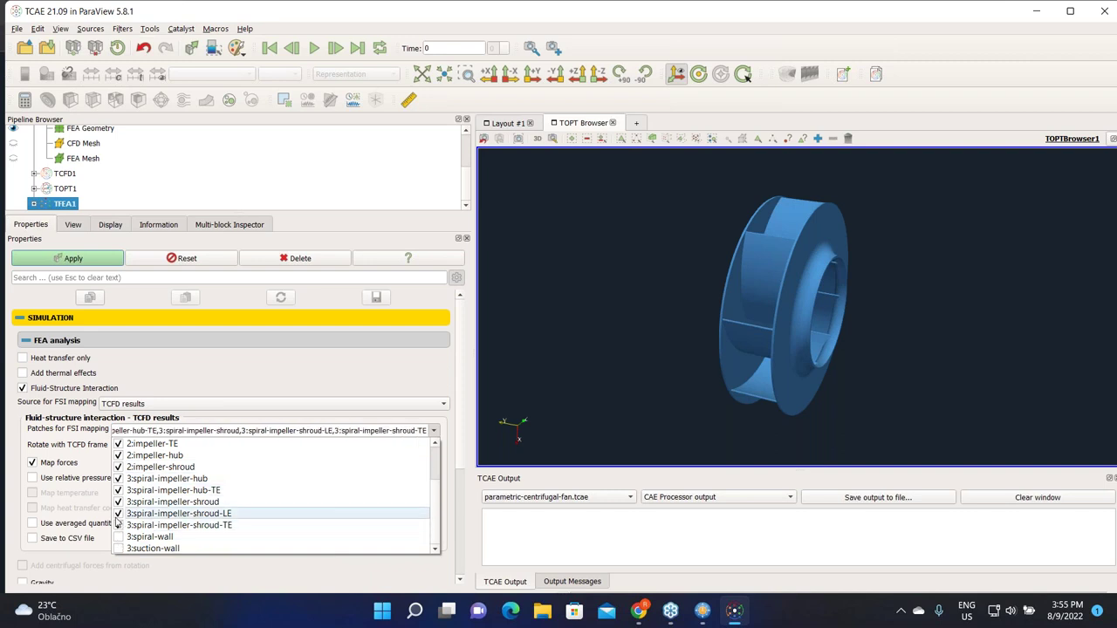
click(168, 393)
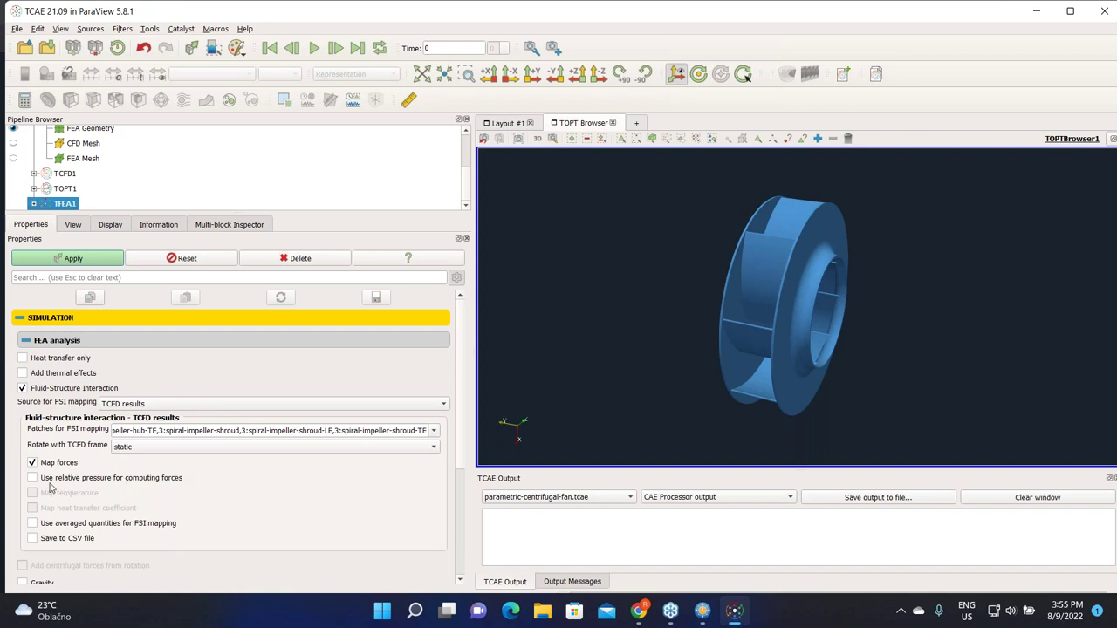
- Use relative pressure for computing forces, set the modal analysis to 5 eigenfrequencies, and apply the changes
click(32, 478)
scroll(467, 451, down, 3)
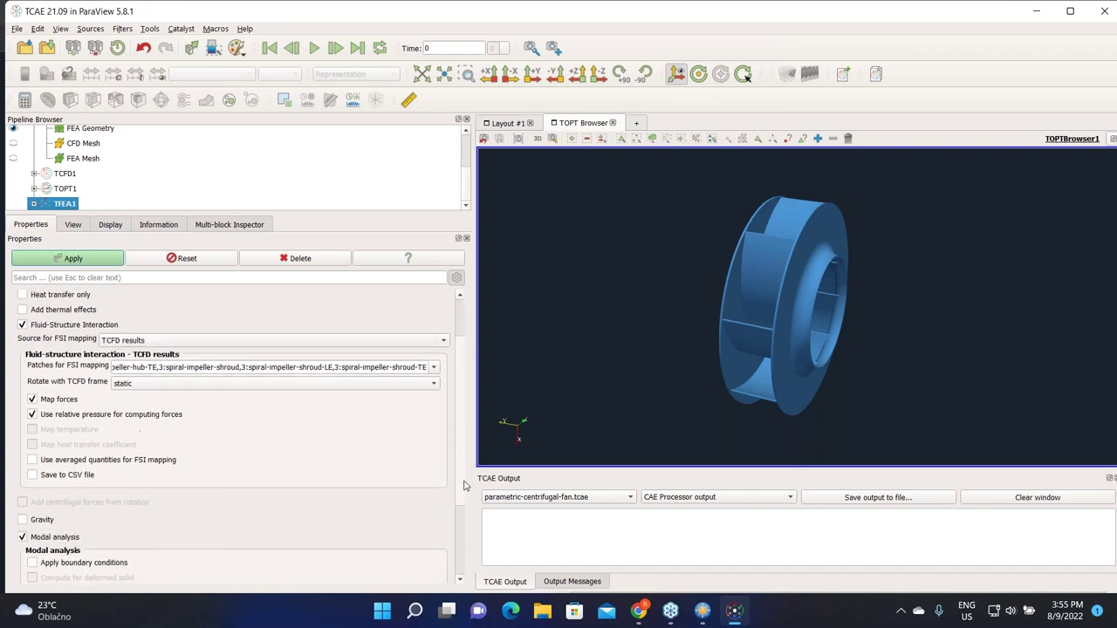
scroll(467, 496, down, 1)
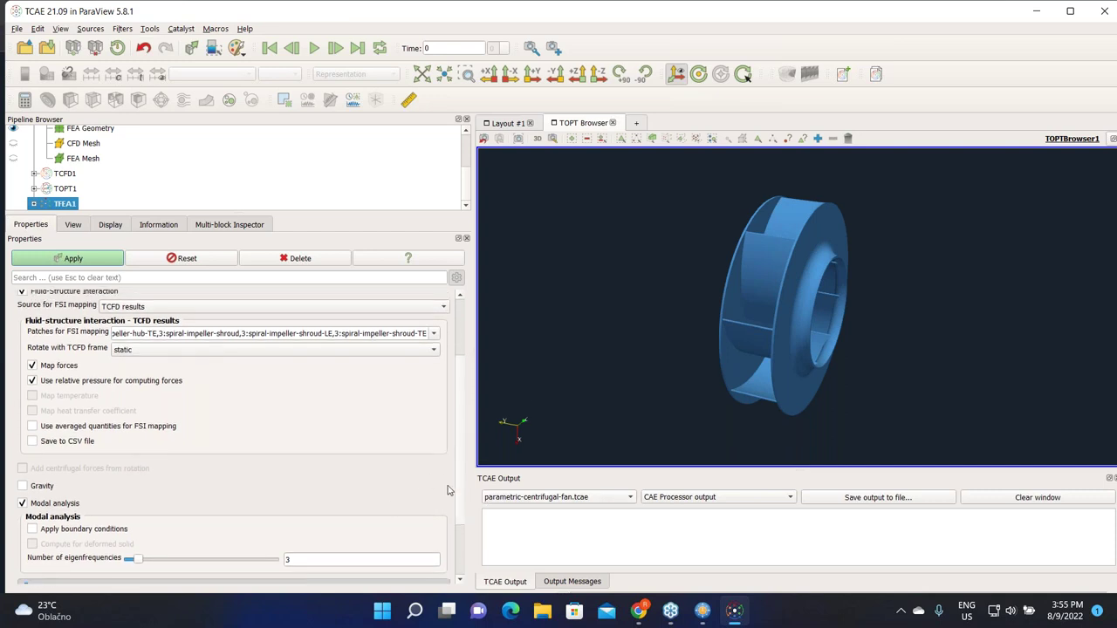
scroll(463, 497, down, 3)
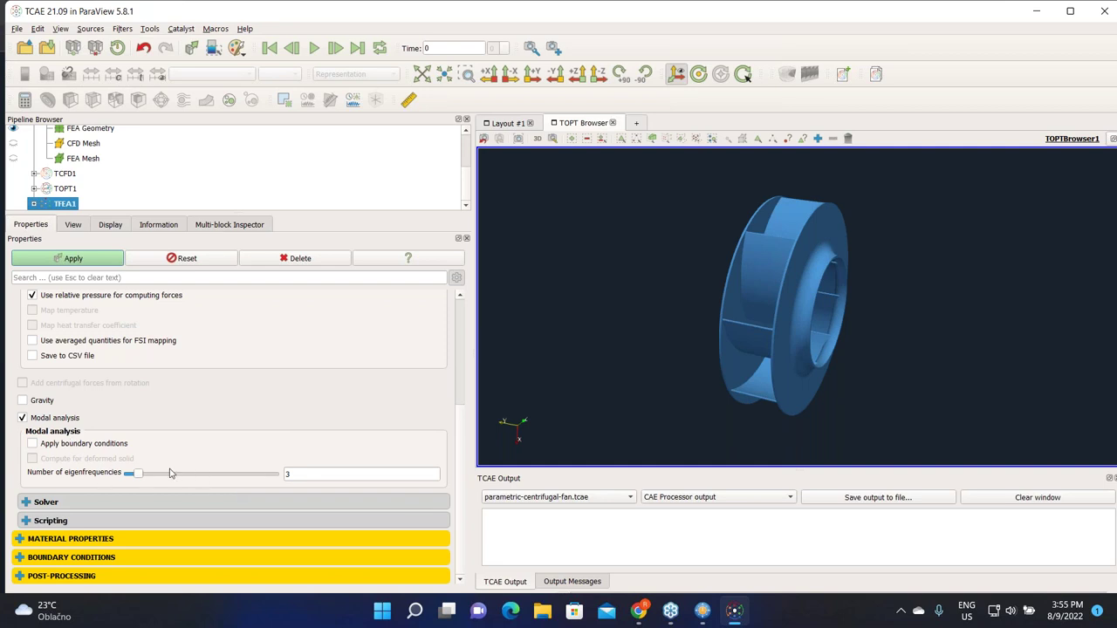
drag(139, 475, 152, 476)
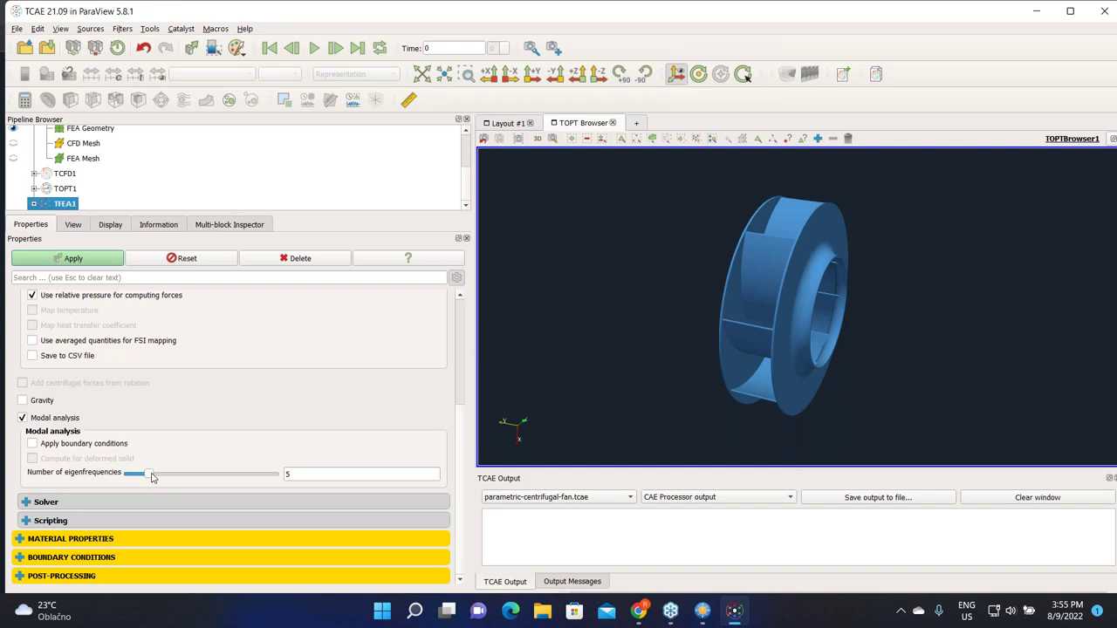
click(92, 260)
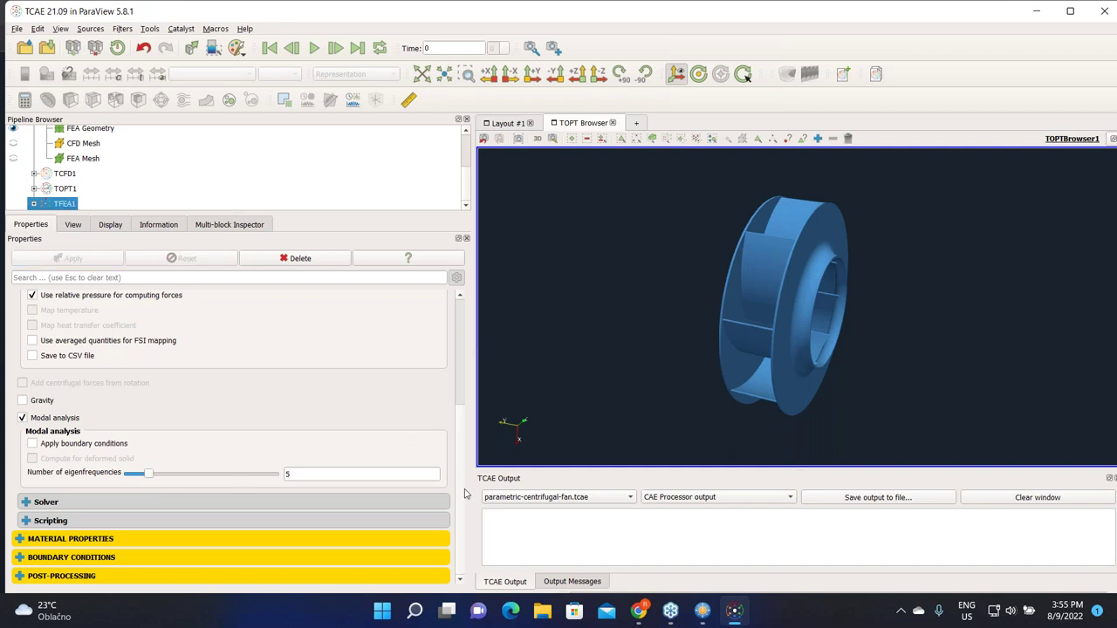
- Set the TFEA solver to 8 processors with the direct linear algebra solver and apply the changes
click(407, 500)
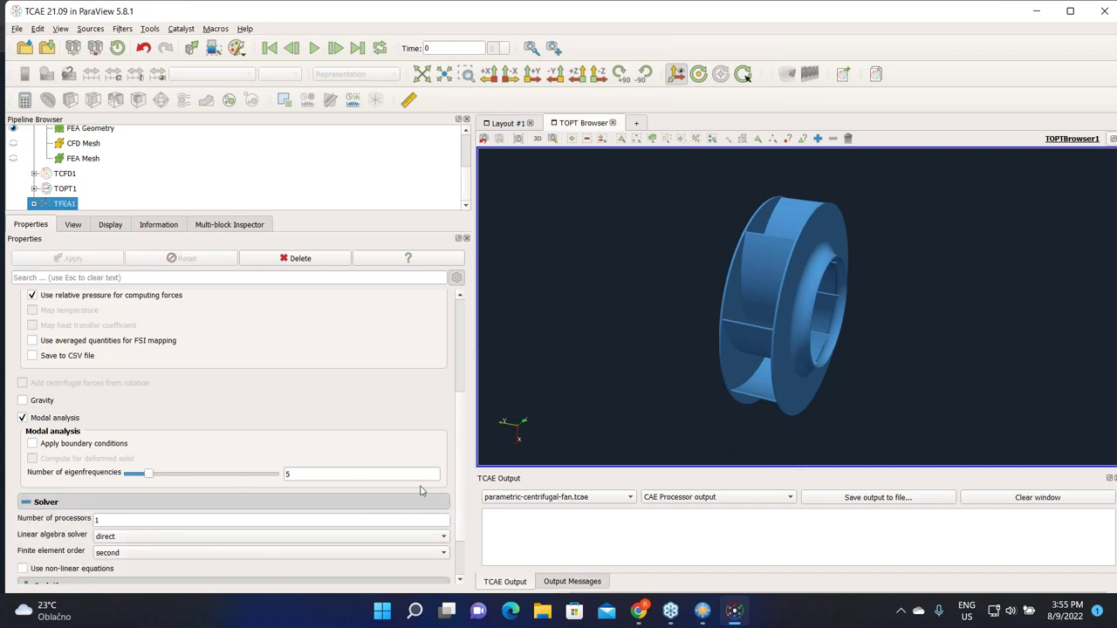
drag(458, 490, 462, 545)
double_click(118, 453)
text(8)
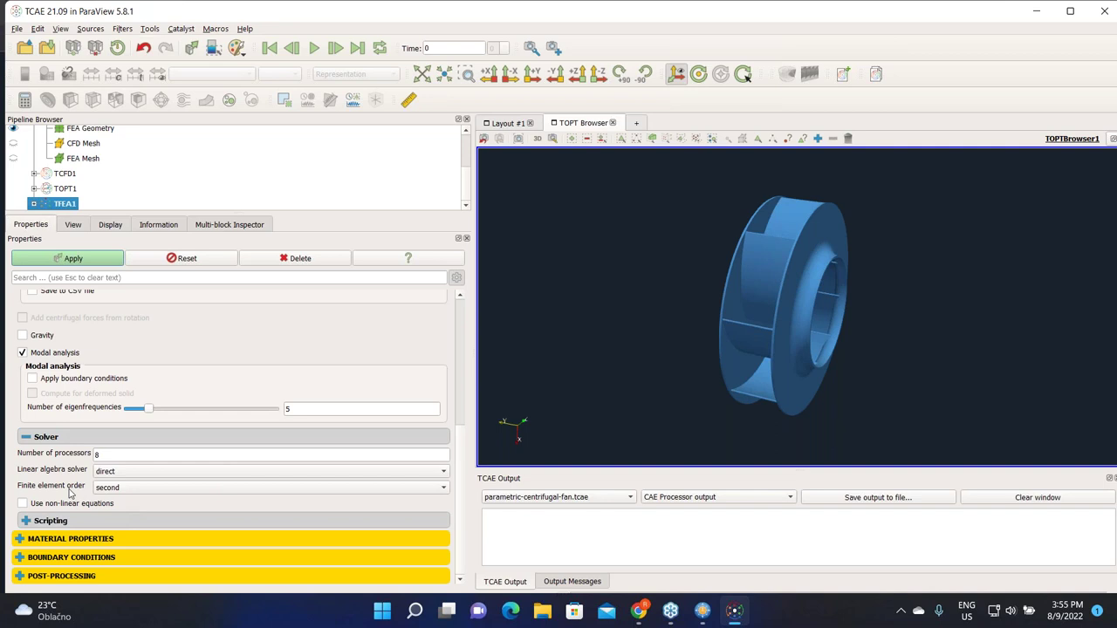
click(124, 475)
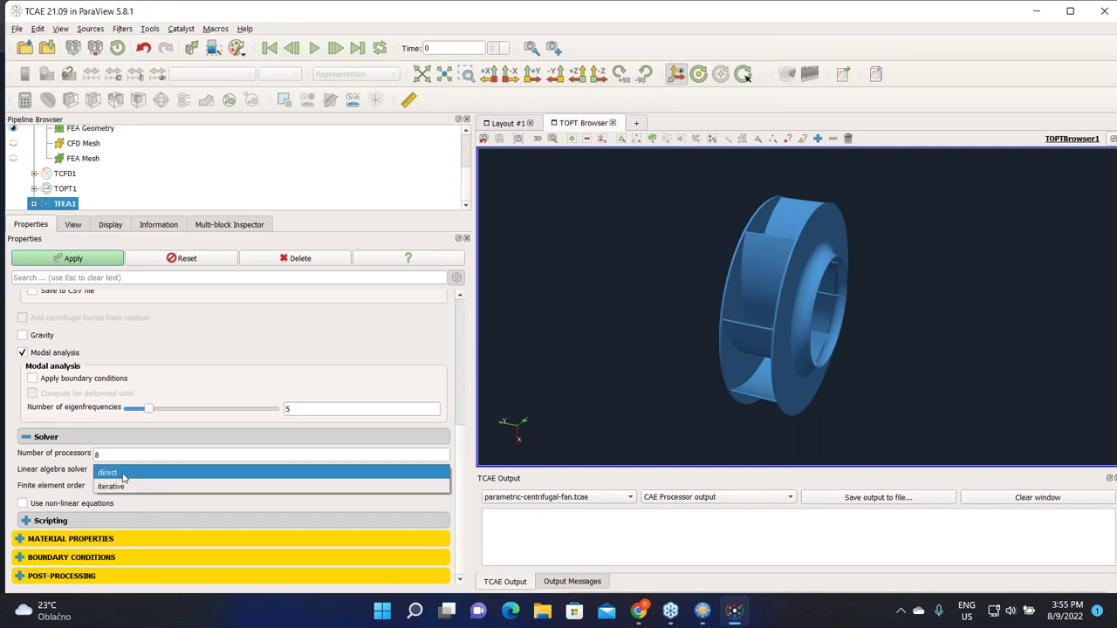
click(124, 473)
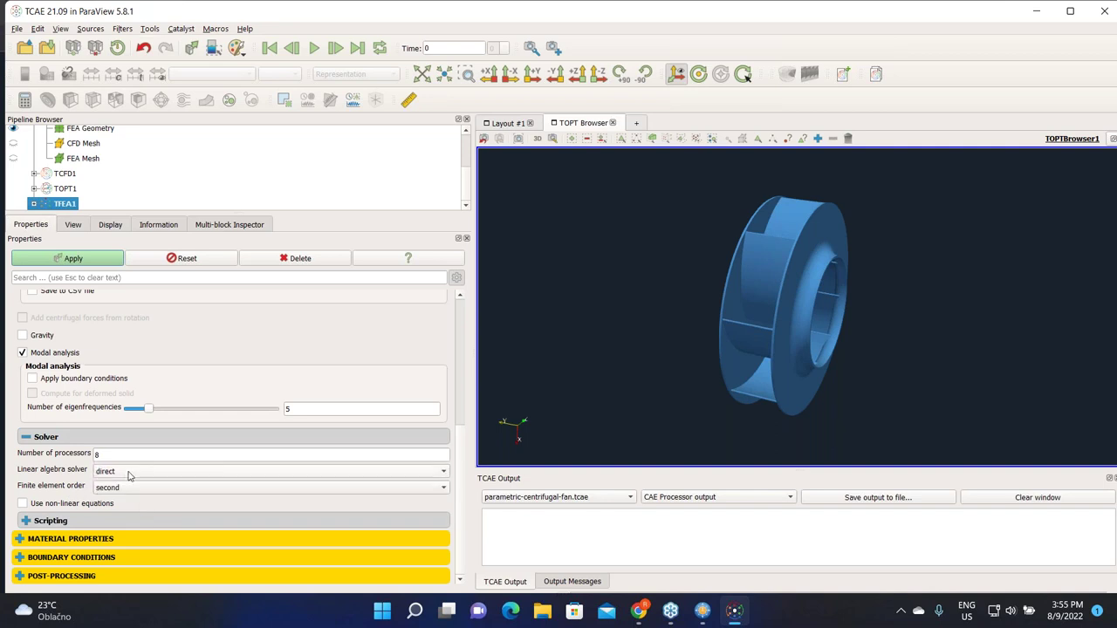
click(22, 504)
click(103, 262)
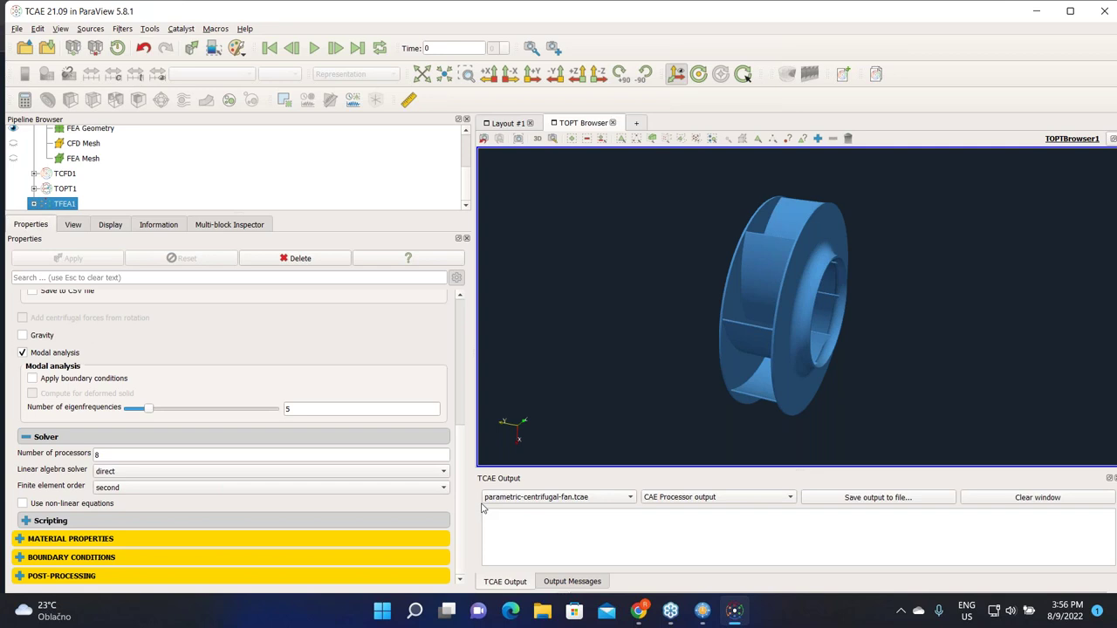
- Examine the TFEA material properties and the zero displacement and temperature region settings in the boundary conditions
click(75, 539)
drag(461, 469, 468, 538)
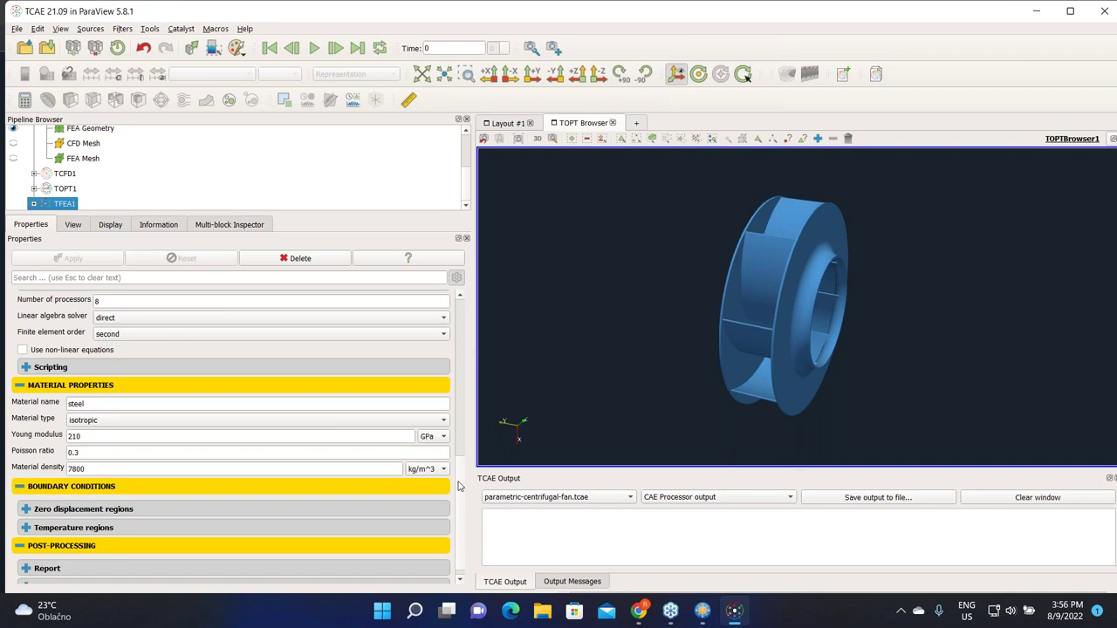
scroll(458, 482, down, 1)
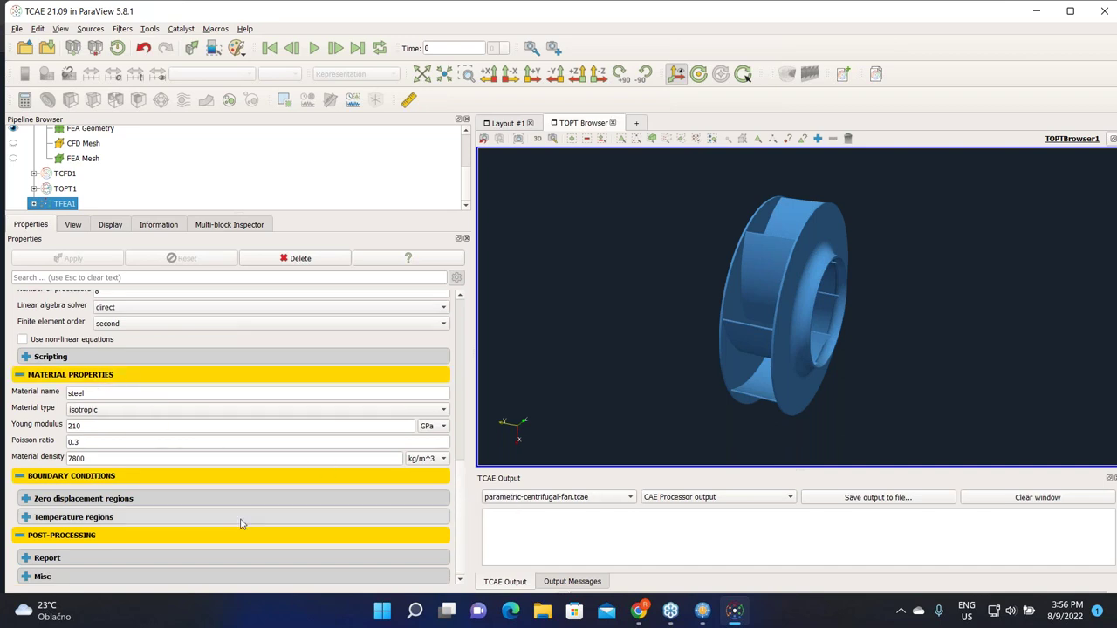
click(129, 518)
click(122, 498)
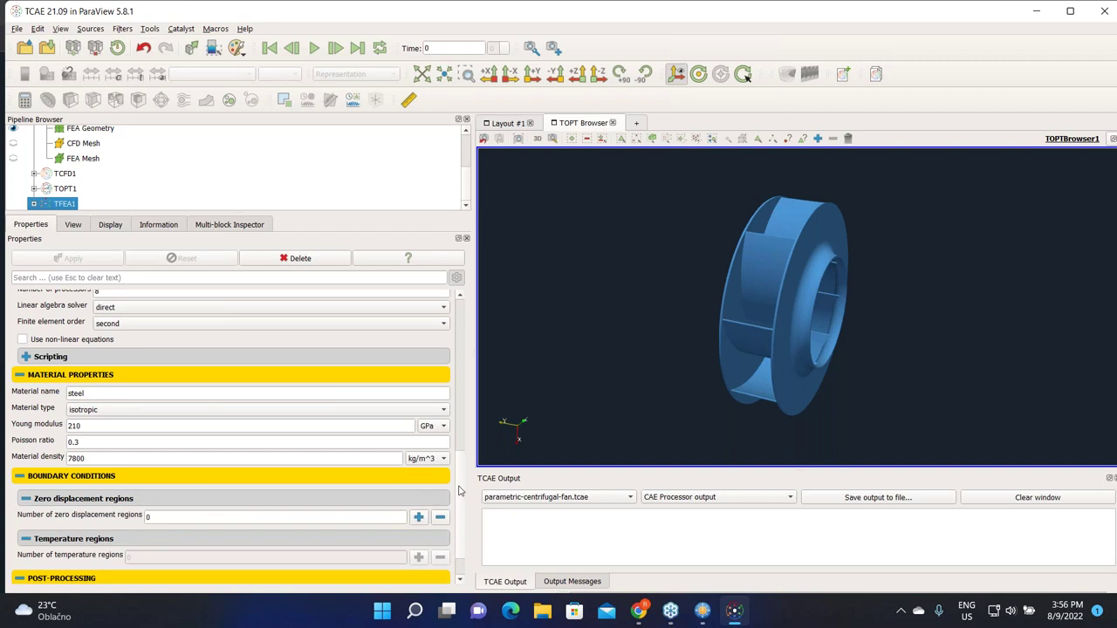
scroll(463, 499, down, 2)
scroll(461, 500, down, 1)
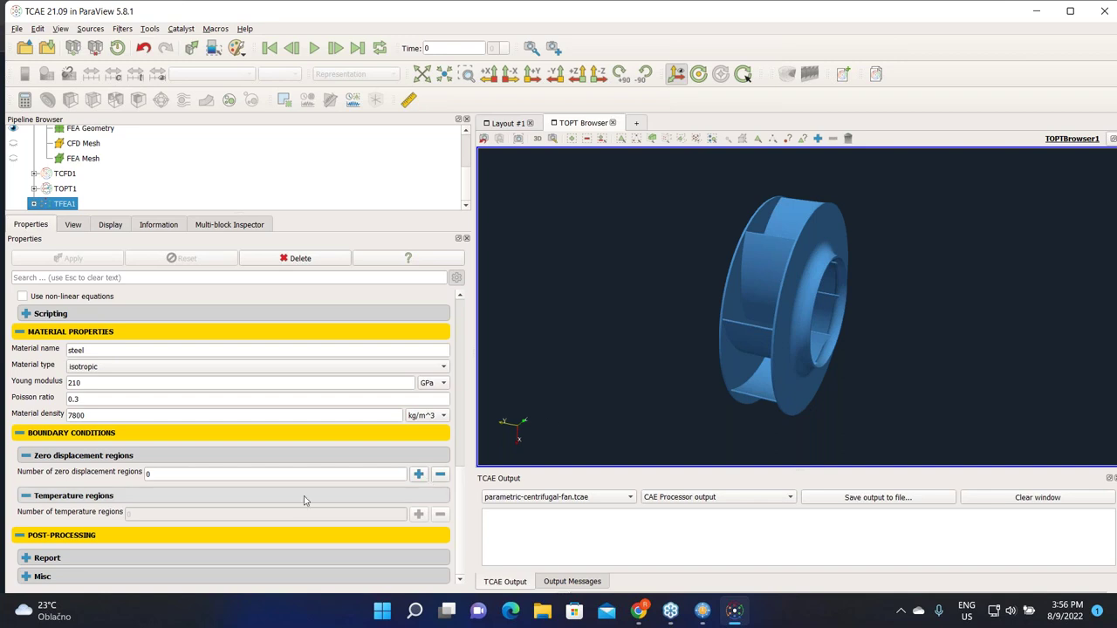
- Add one zero displacement region to the boundary conditions and give it a cylinder shape
click(419, 473)
mouse_move(582, 366)
mouse_down()
mouse_move(660, 363)
mouse_move(518, 361)
mouse_move(599, 366)
mouse_up()
drag(642, 322, 704, 329)
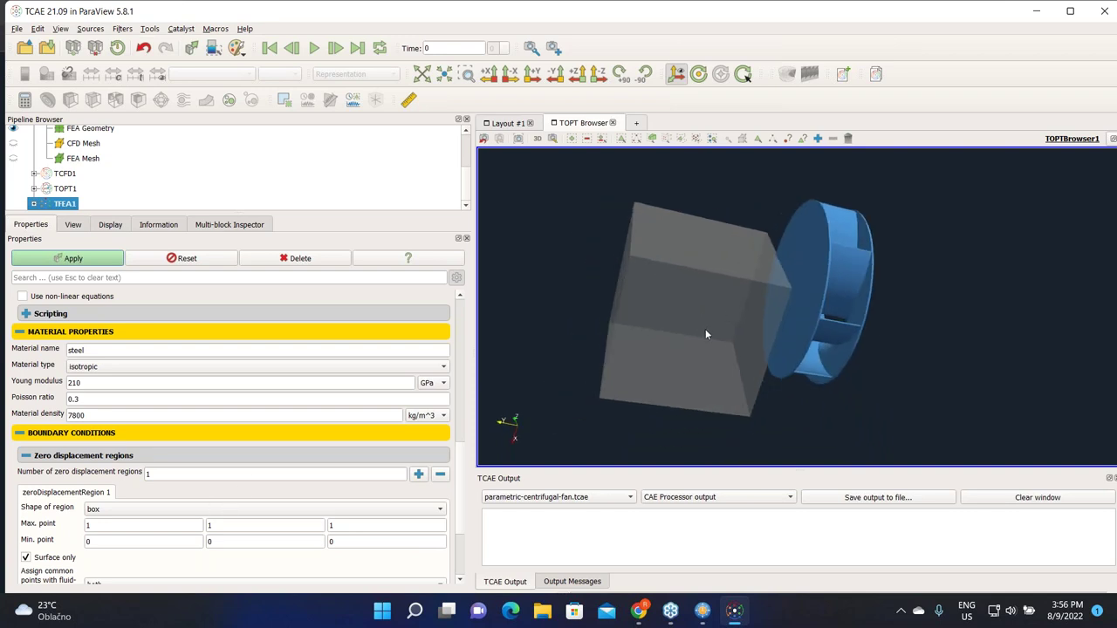
mouse_move(587, 366)
mouse_down()
mouse_move(624, 359)
mouse_move(606, 357)
mouse_up()
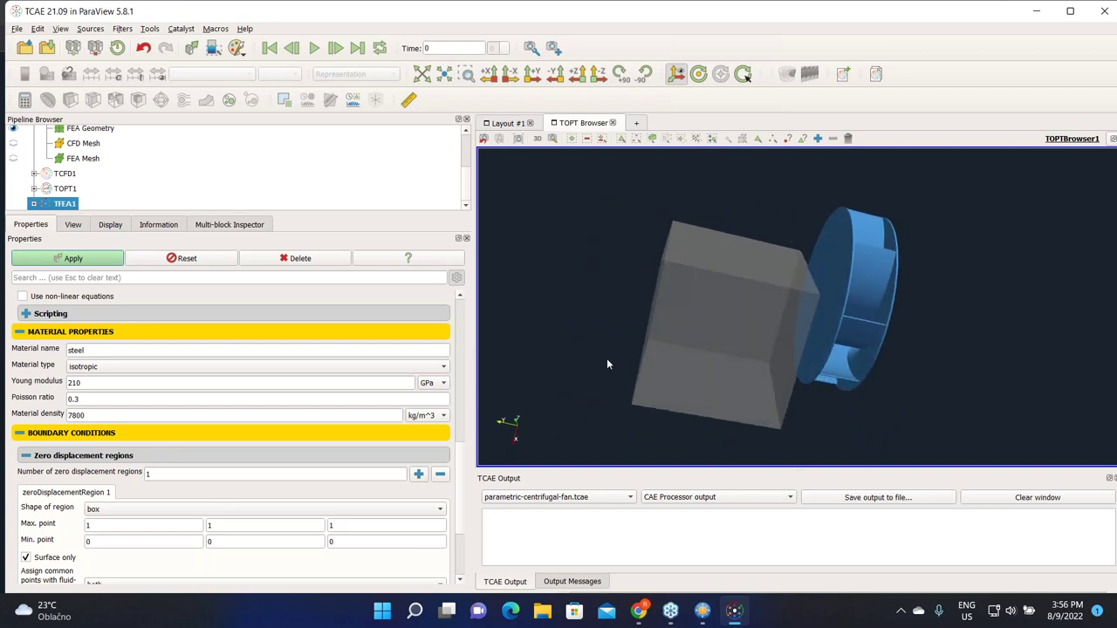
scroll(457, 493, down, 3)
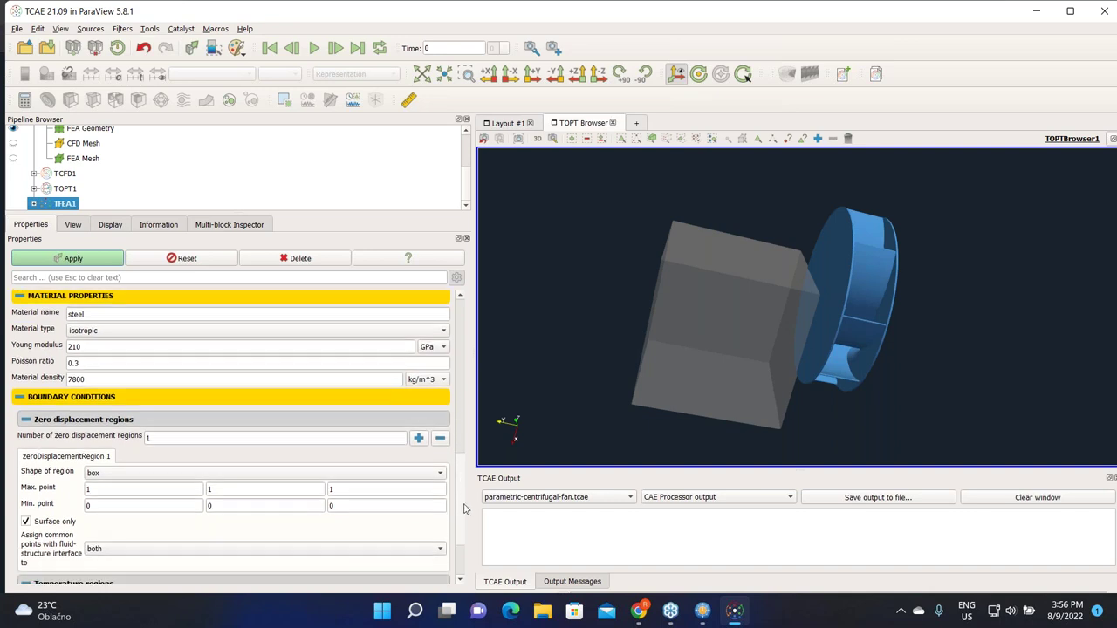
click(142, 469)
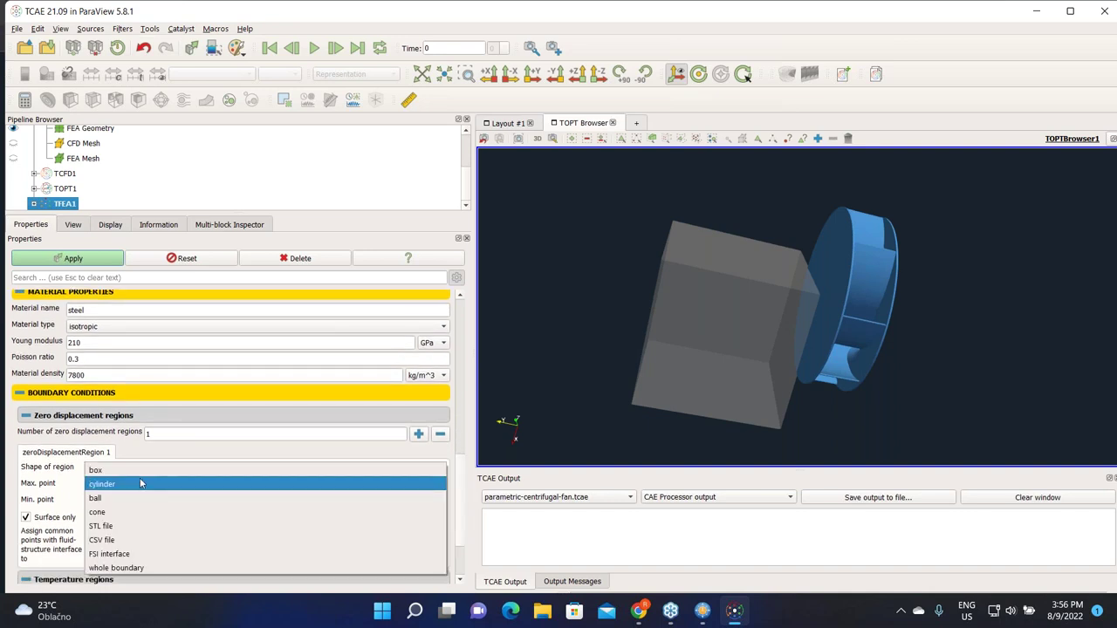
click(143, 483)
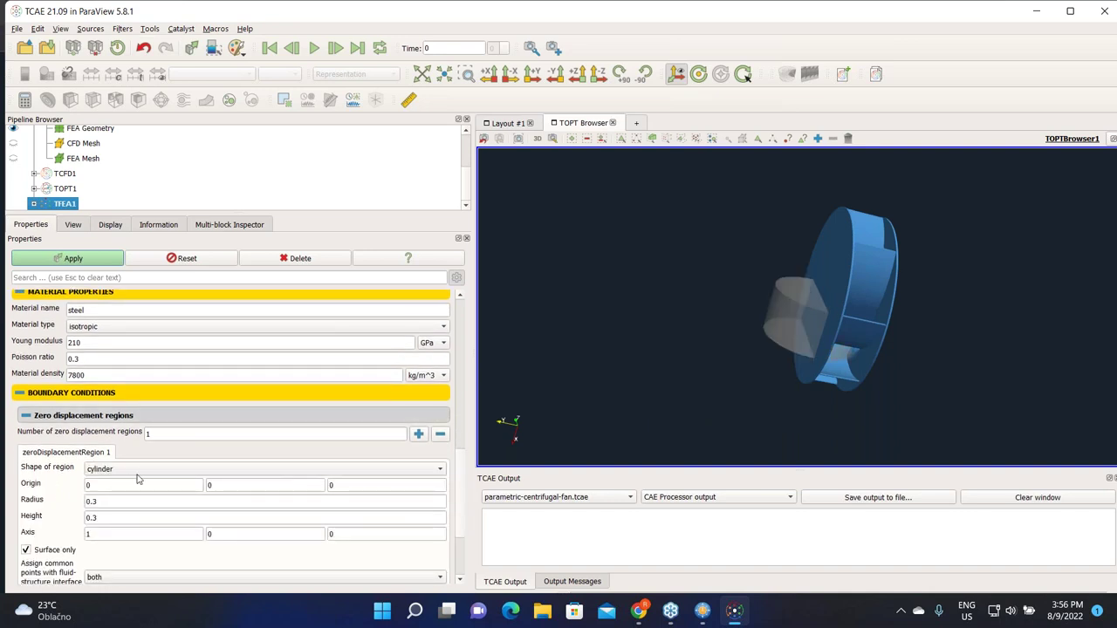
- Switch the zero displacement region's shape to STL file and back to cylinder
click(148, 468)
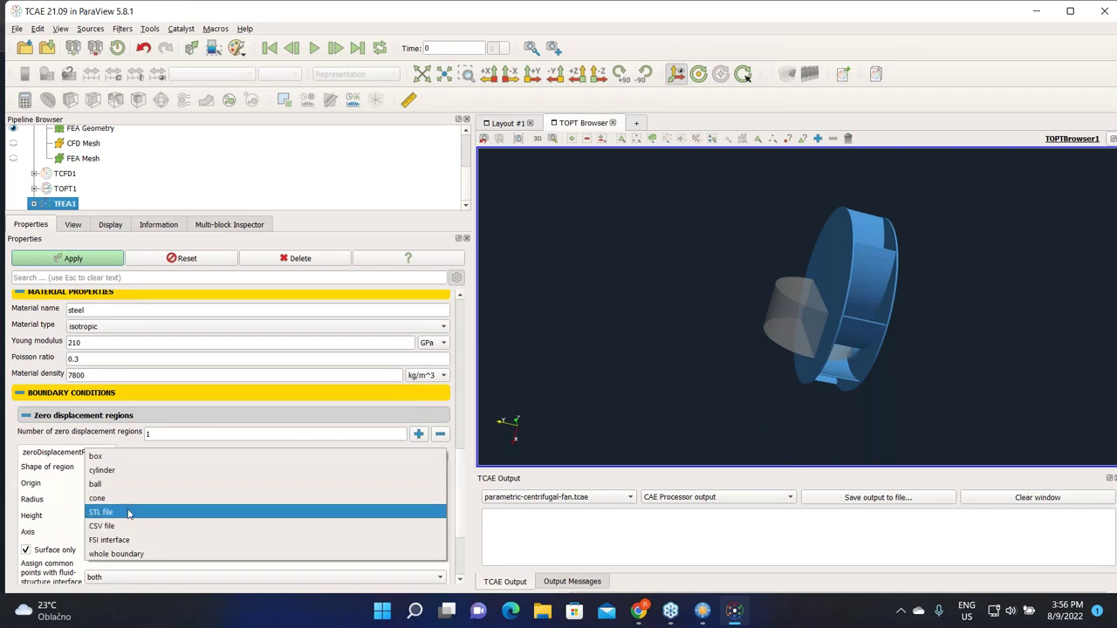
click(174, 512)
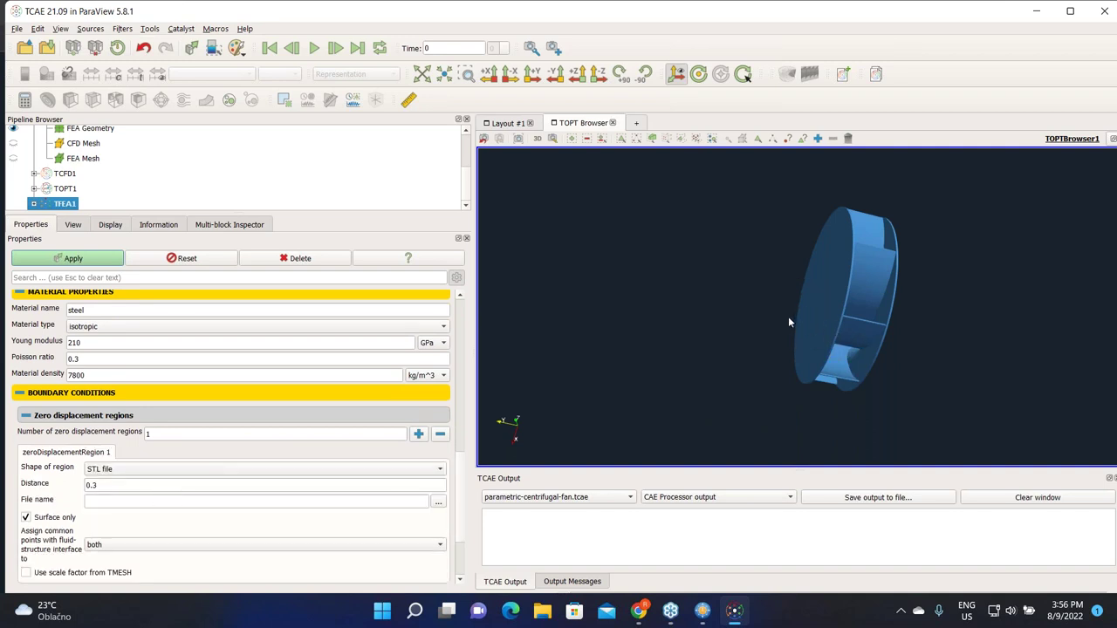
click(329, 471)
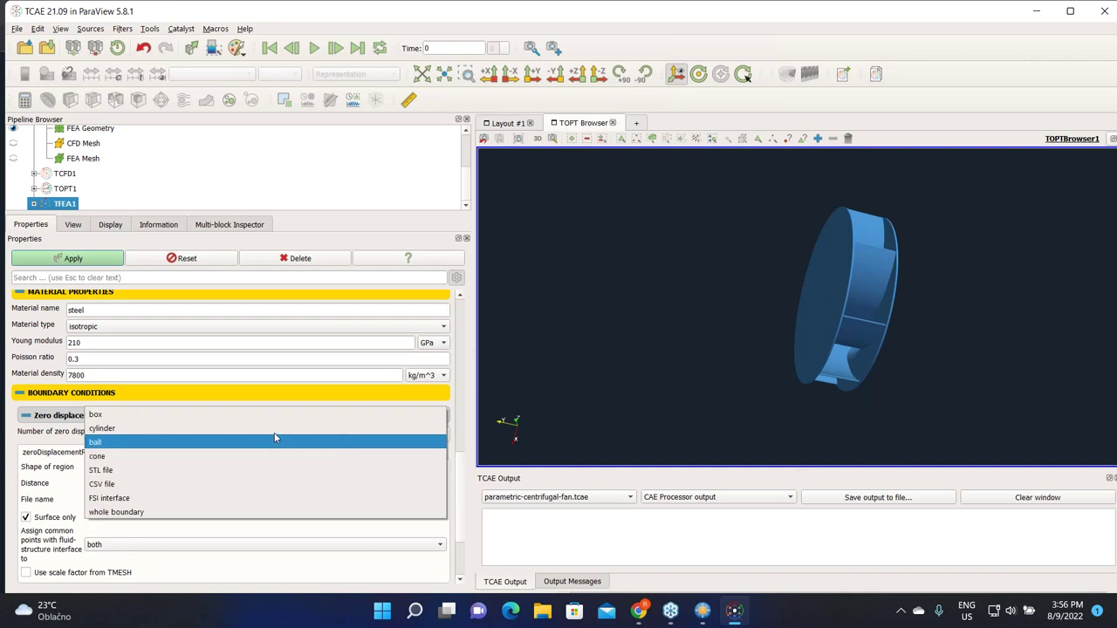
click(246, 430)
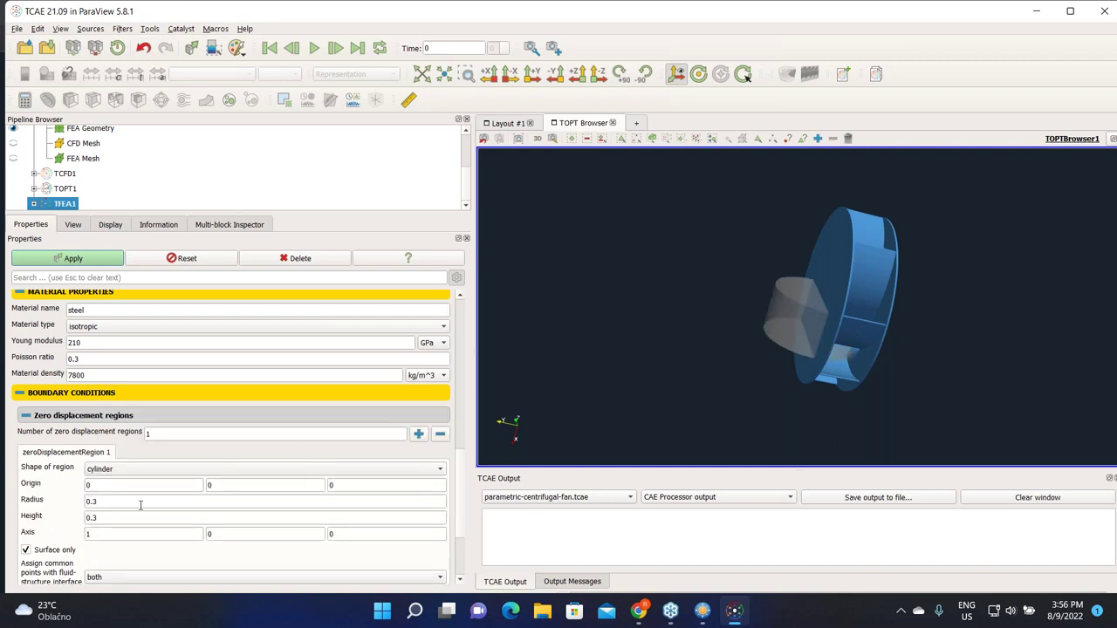
- Set the axis of the zero displacement cylinder to 0, 1, 0
scroll(48, 518, up, 1)
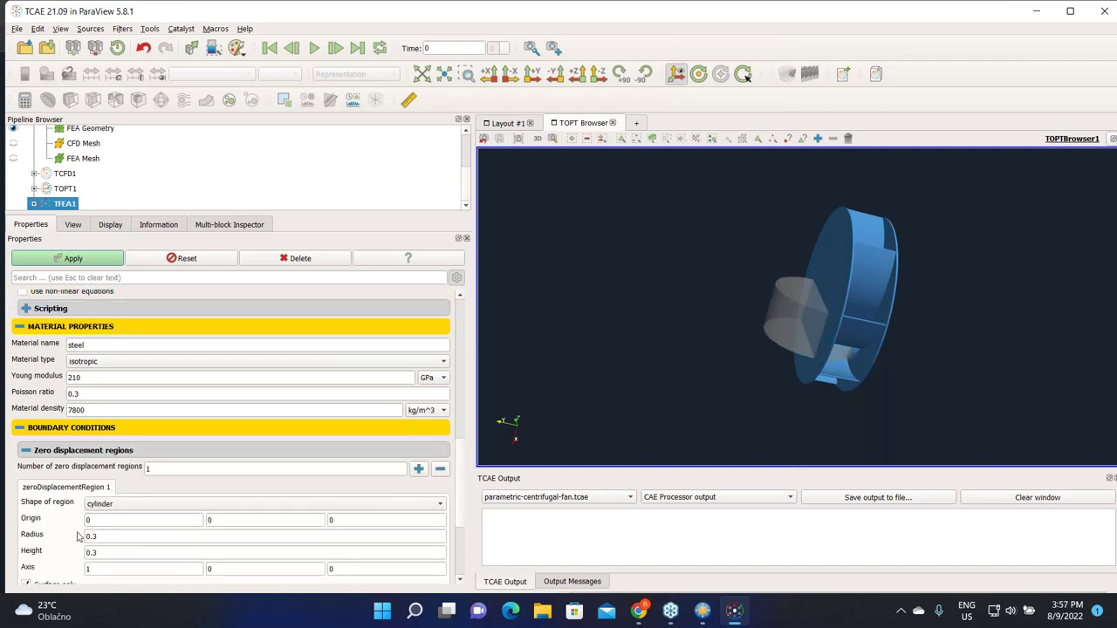
scroll(119, 519, down, 2)
double_click(119, 498)
key(Tab)
text(1)
click(188, 499)
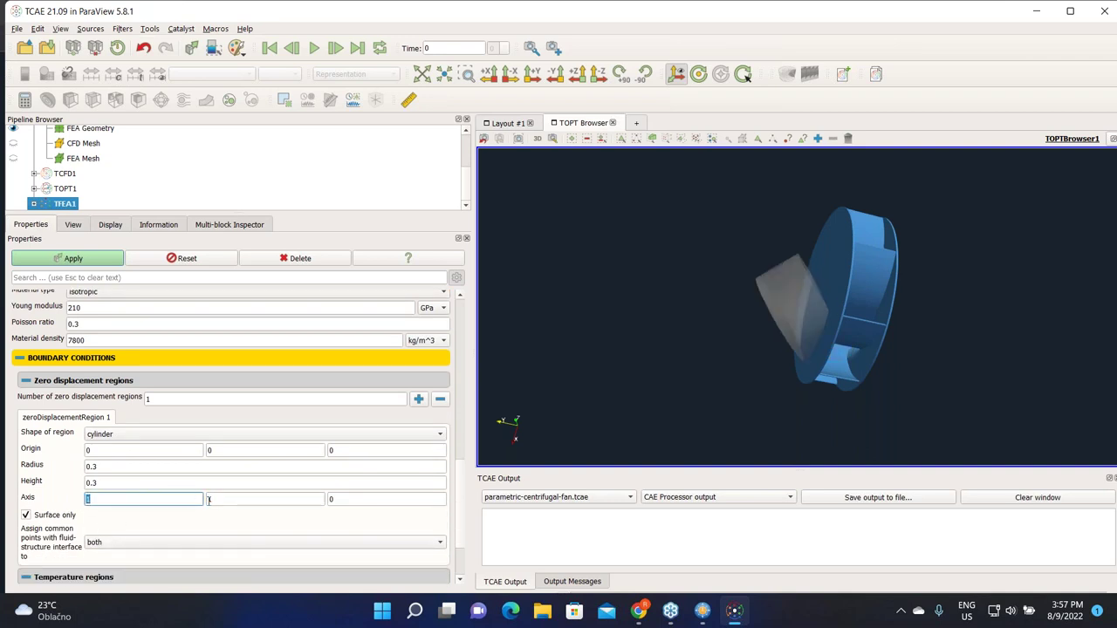
text(0)
key(Tab)
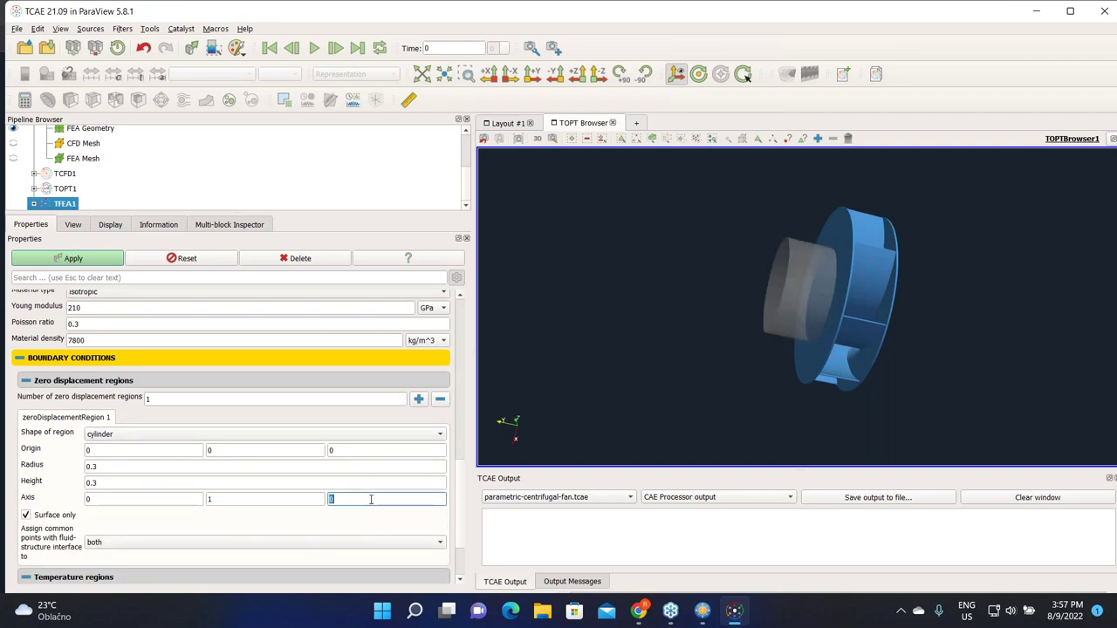
- Set the zero displacement cylinder's radius to 0.1 and its height to 0.5
double_click(111, 469)
text(0.)
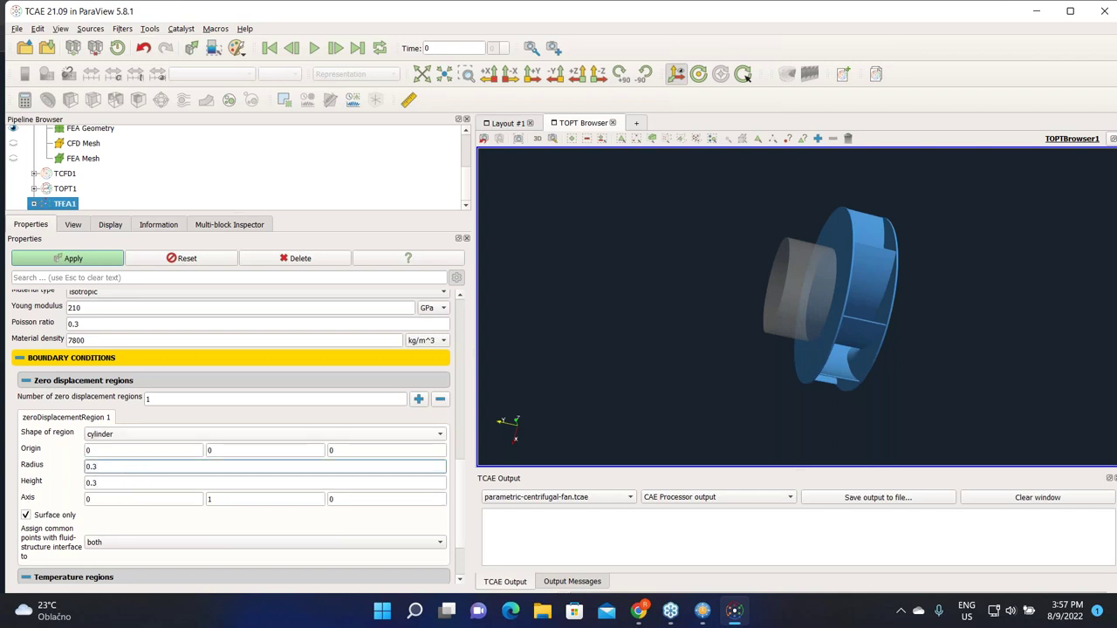
double_click(142, 483)
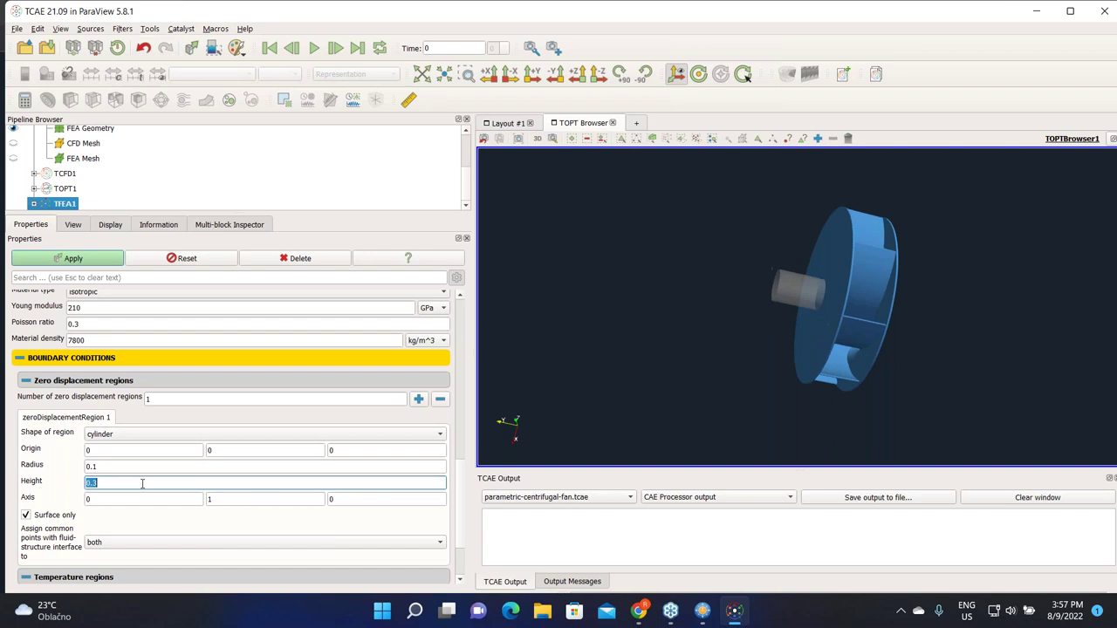
drag(665, 353, 504, 348)
drag(577, 347, 534, 340)
click(115, 483)
key(BackSpace)
text(5)
click(656, 366)
drag(652, 352, 799, 296)
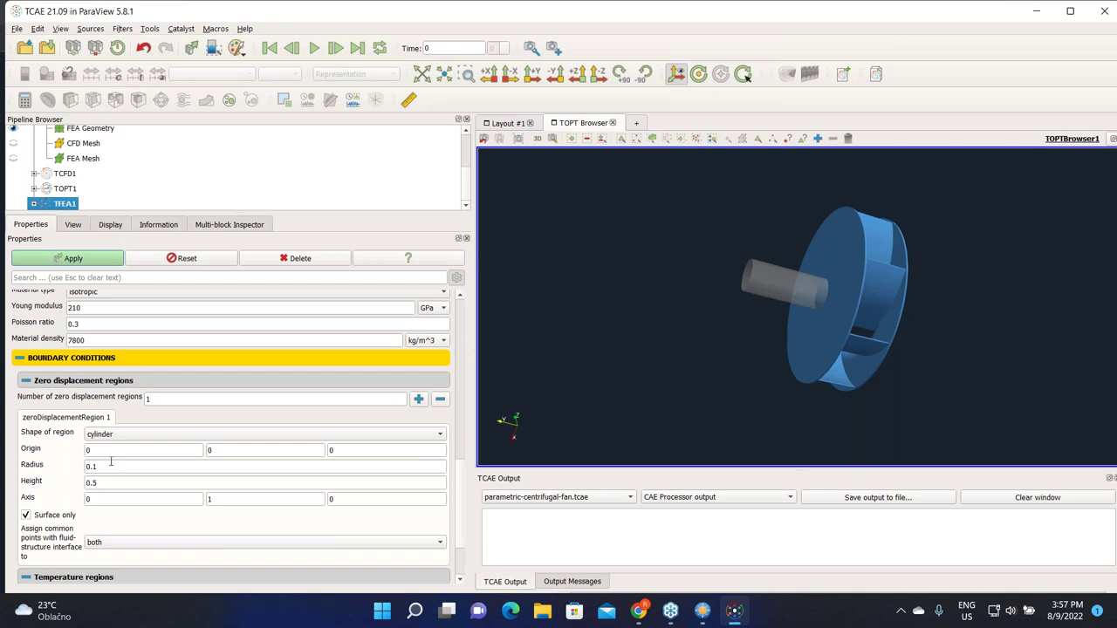
- Set the Y origin of the zero displacement cylinder to -0.1 and apply the TFEA changes
double_click(236, 450)
key(BackSpace)
text(-0.1)
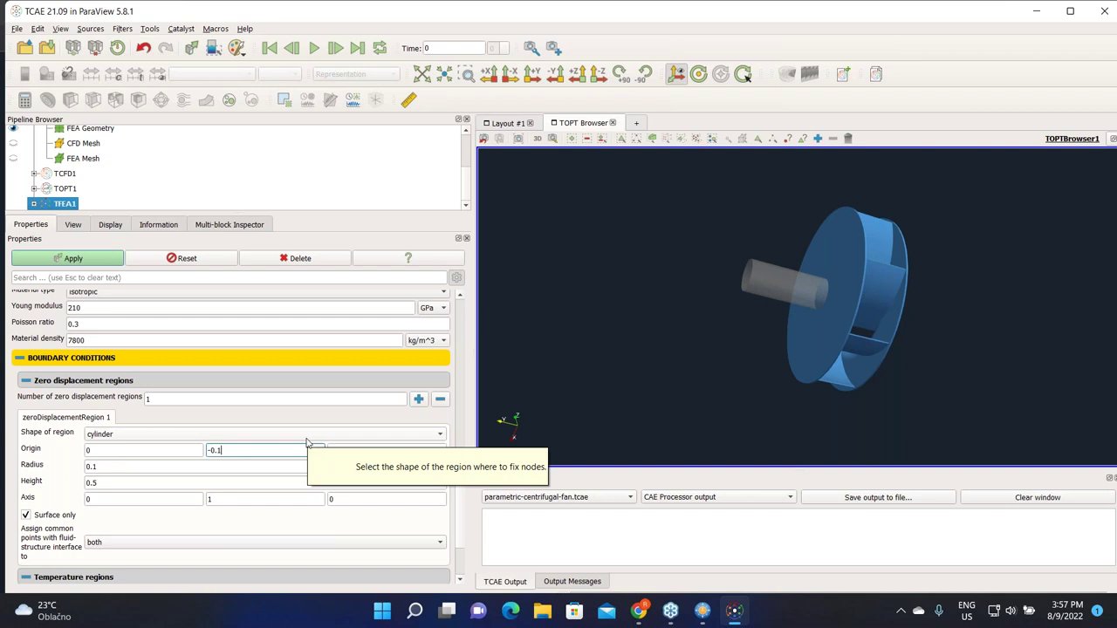
drag(607, 365, 843, 279)
right_drag(657, 332, 912, 239)
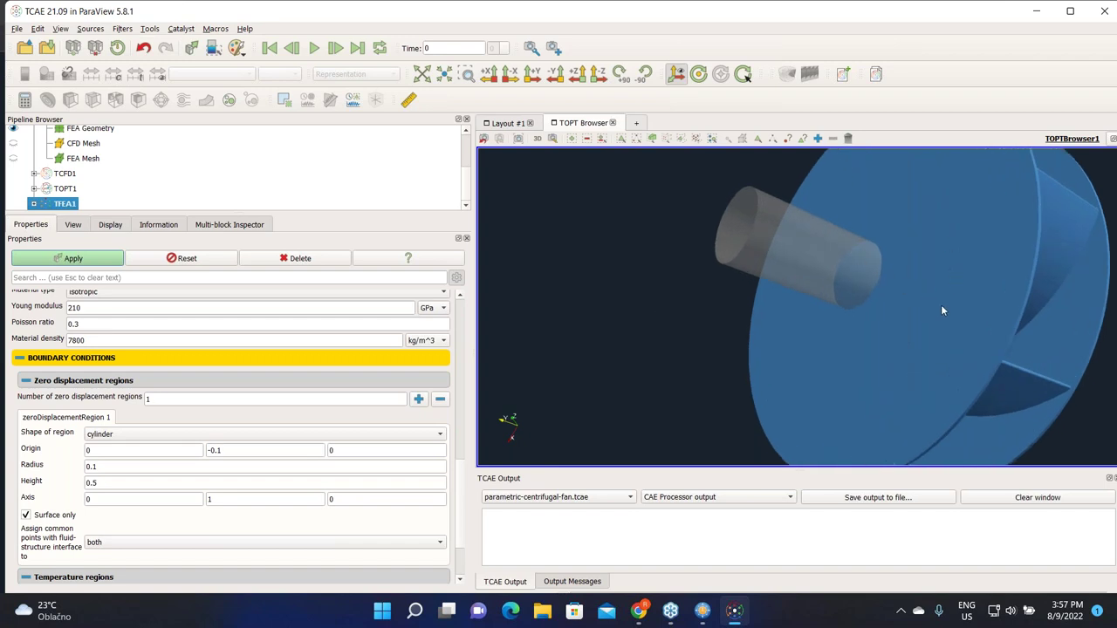
mouse_move(616, 351)
mouse_down()
mouse_move(689, 317)
mouse_move(622, 327)
mouse_move(627, 343)
mouse_up()
click(66, 262)
- Examine the TFEA report and misc post-processing settings and the cylinder's placement on the fan's hub
scroll(119, 499, down, 5)
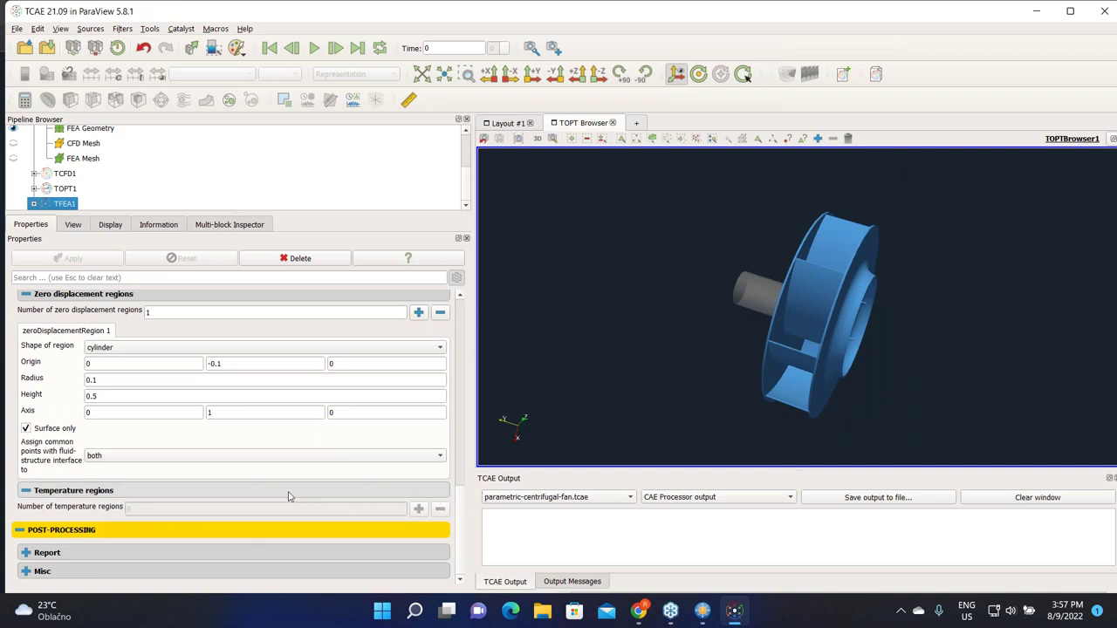
drag(689, 336, 613, 417)
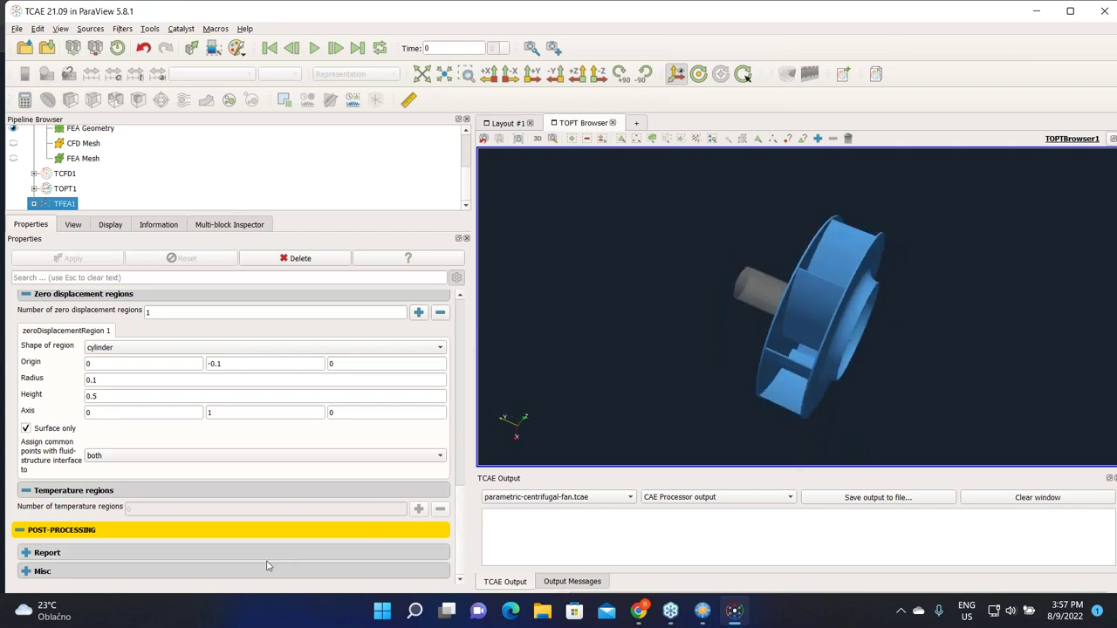
click(159, 568)
click(160, 552)
scroll(208, 548, down, 2)
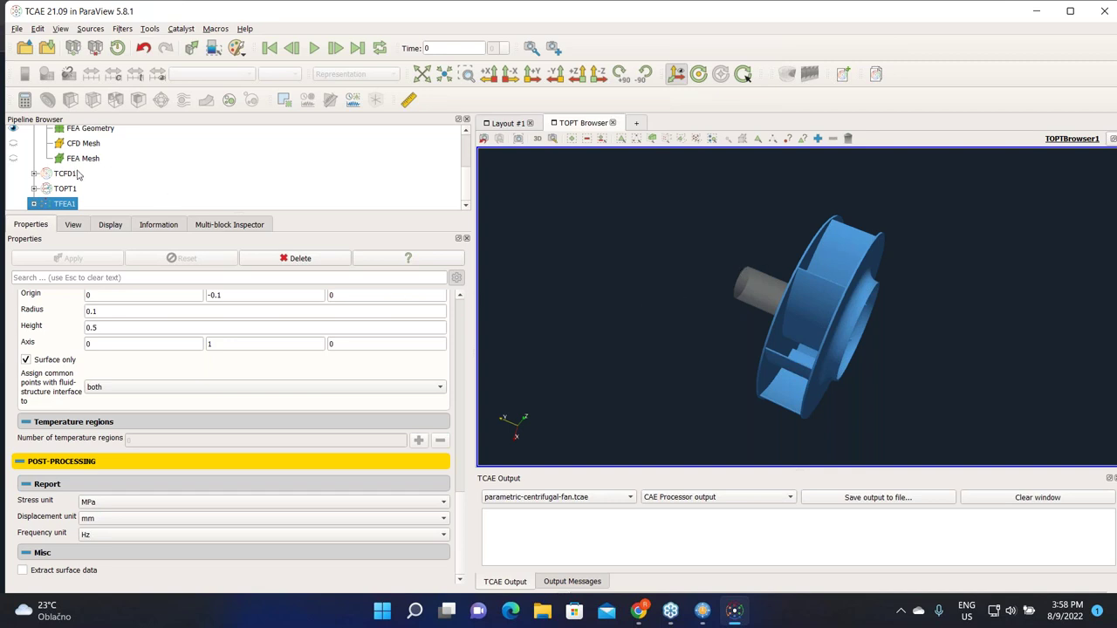
scroll(78, 179, up, 1)
scroll(93, 191, down, 1)
mouse_move(656, 310)
mouse_down()
mouse_move(701, 329)
mouse_move(676, 317)
mouse_move(677, 343)
mouse_move(655, 320)
mouse_up()
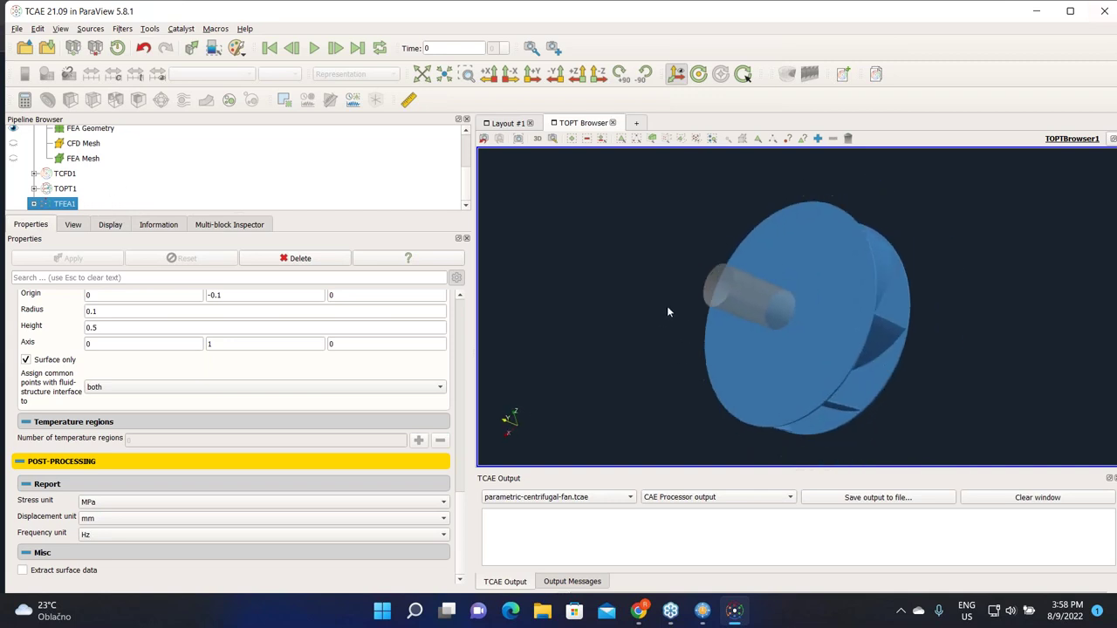
drag(666, 311, 636, 292)
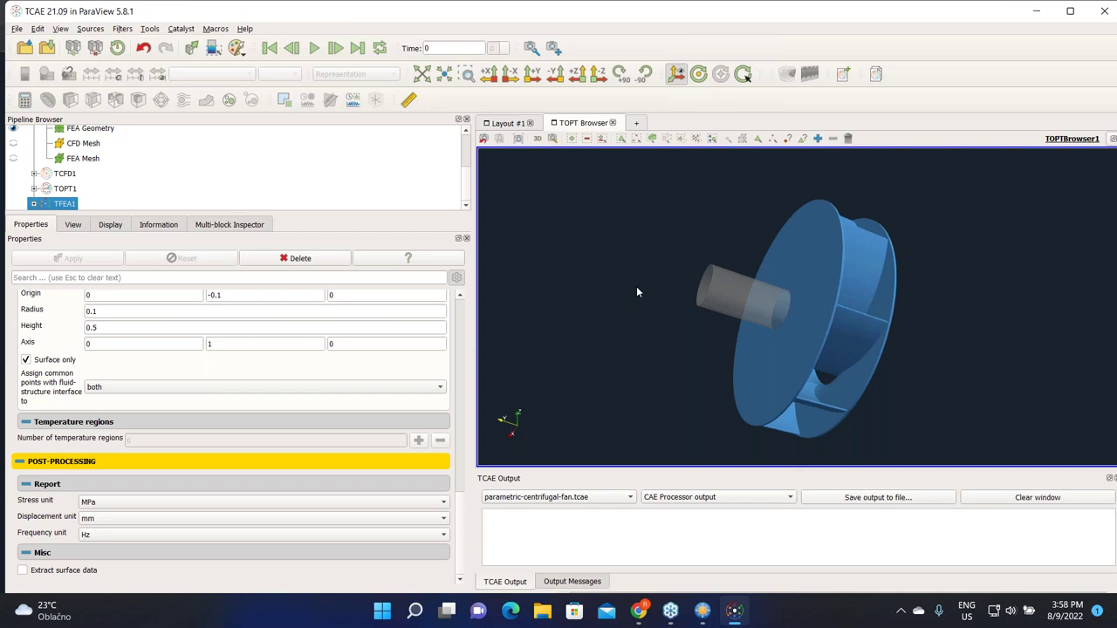
drag(730, 332, 618, 367)
- Examine the TOPT1 optimization settings, including the choices for operation mode, method and mesh regeneration
click(63, 189)
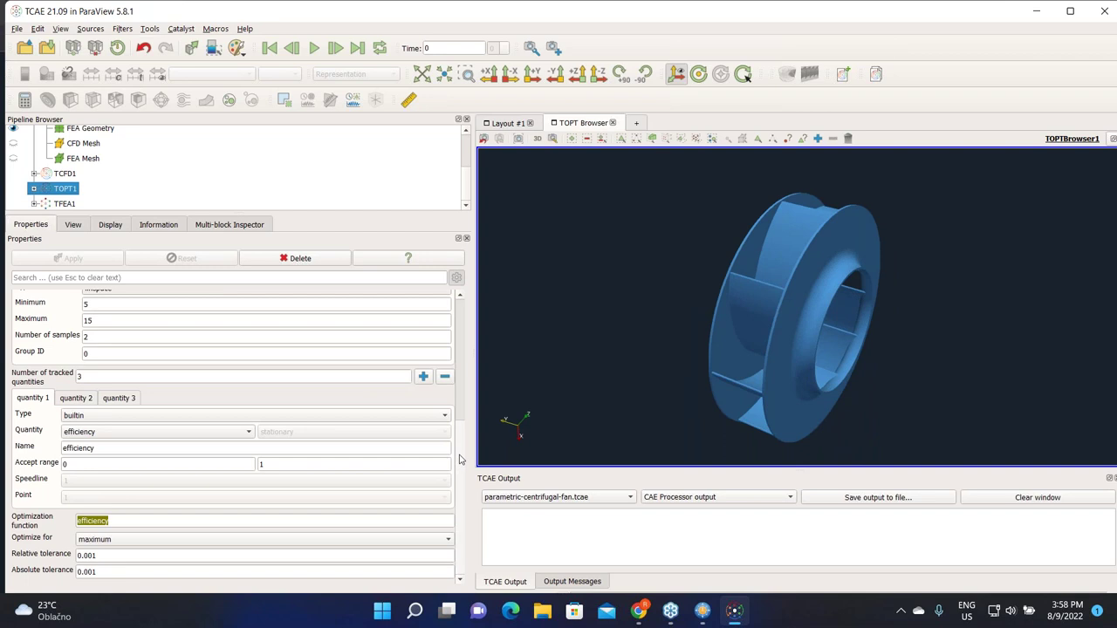
scroll(462, 461, up, 10)
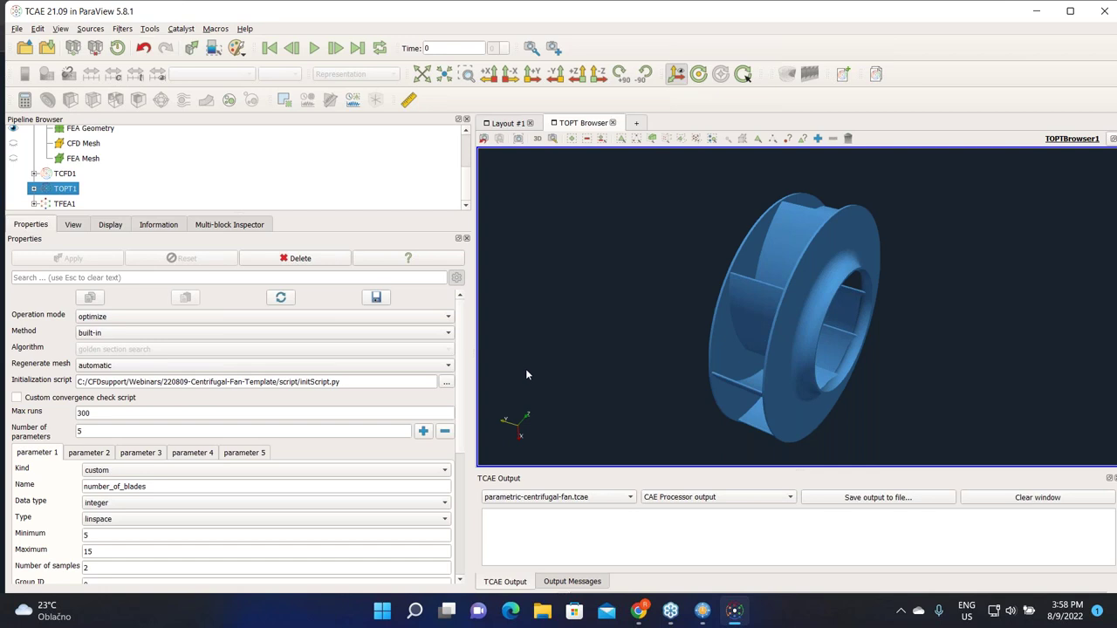
drag(785, 234, 506, 374)
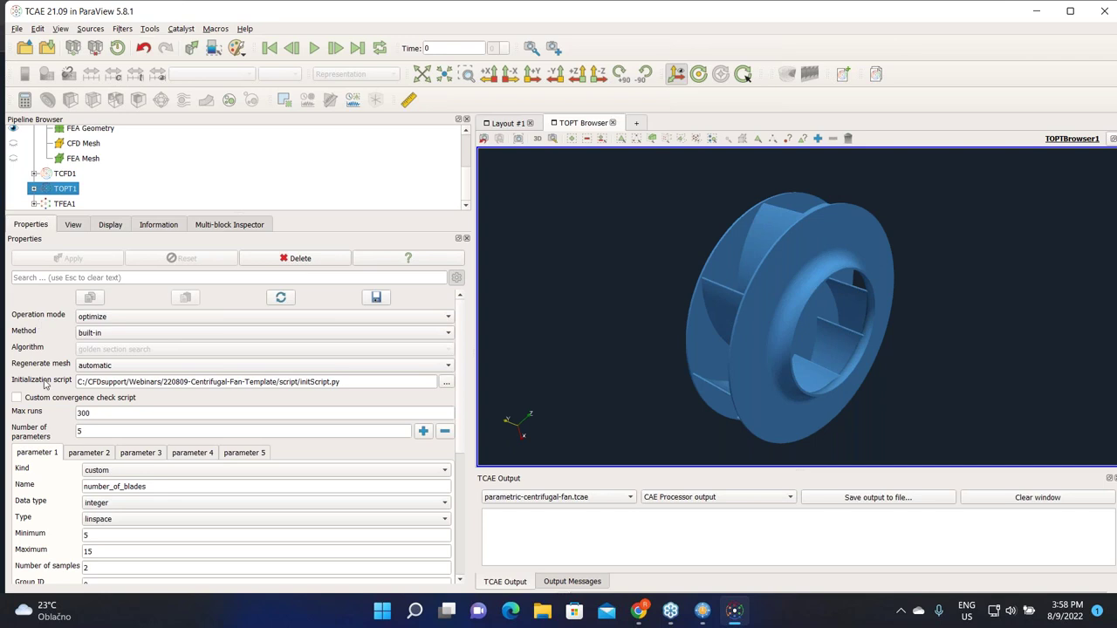
click(114, 317)
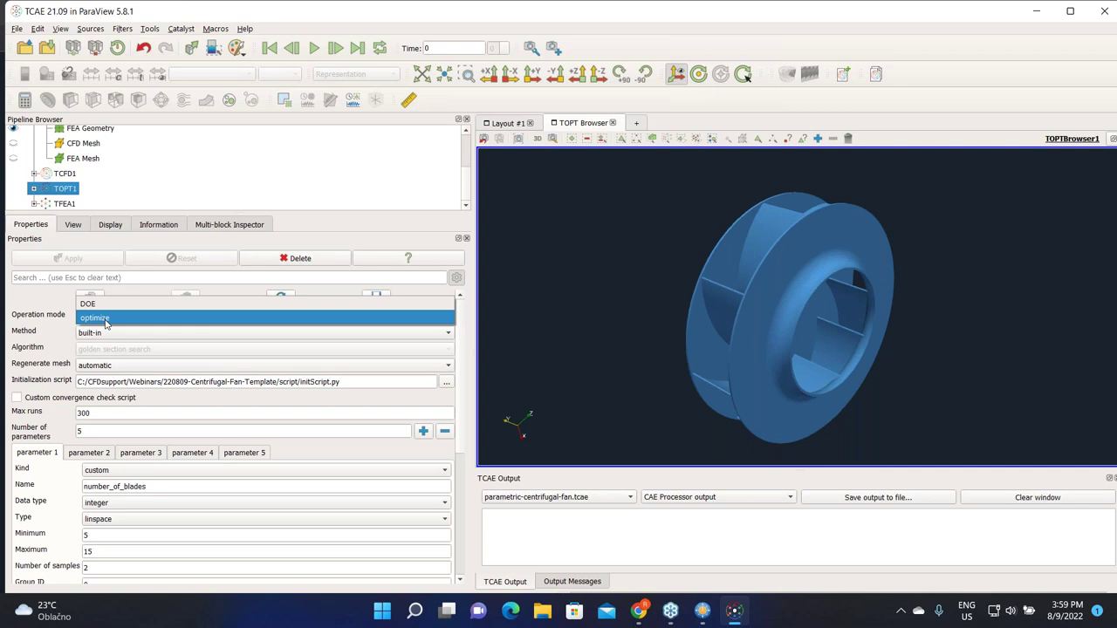
click(106, 319)
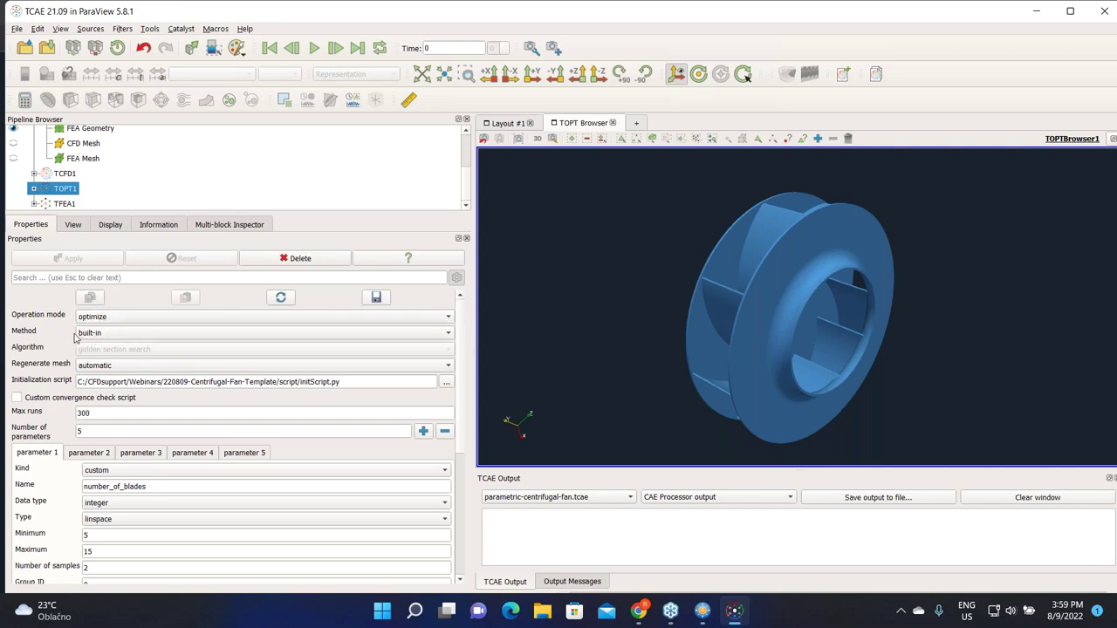
click(98, 335)
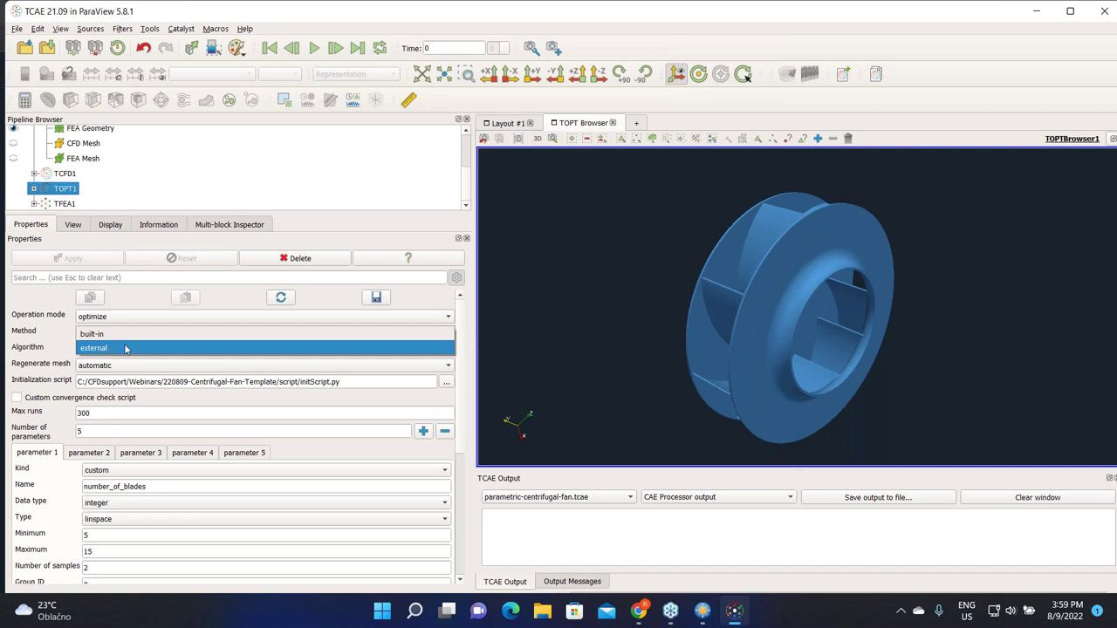
click(75, 316)
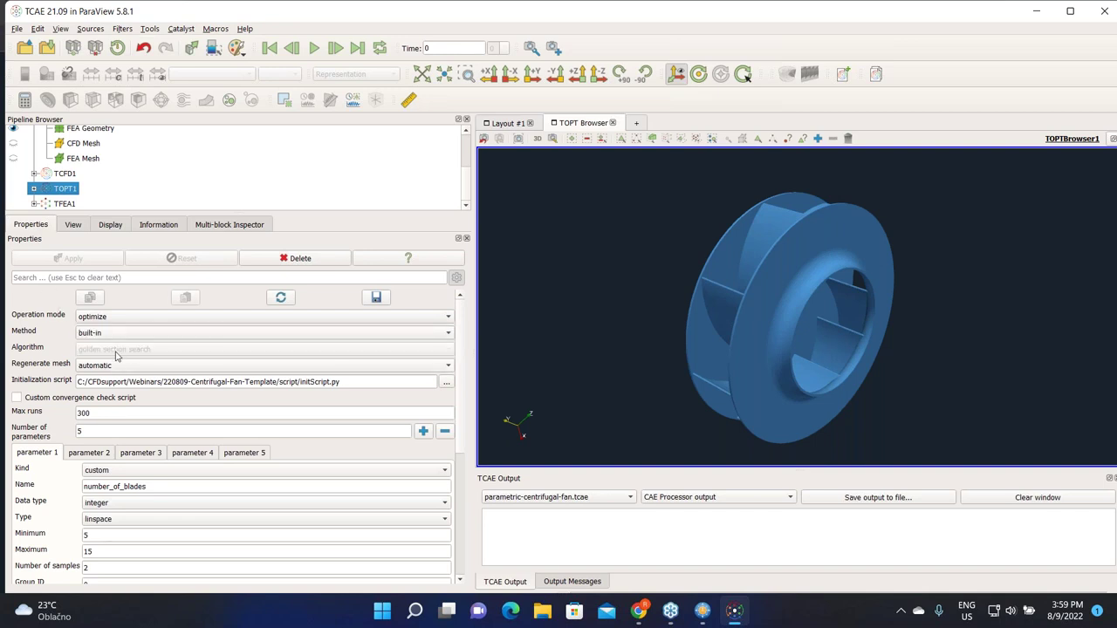
mouse_move(120, 355)
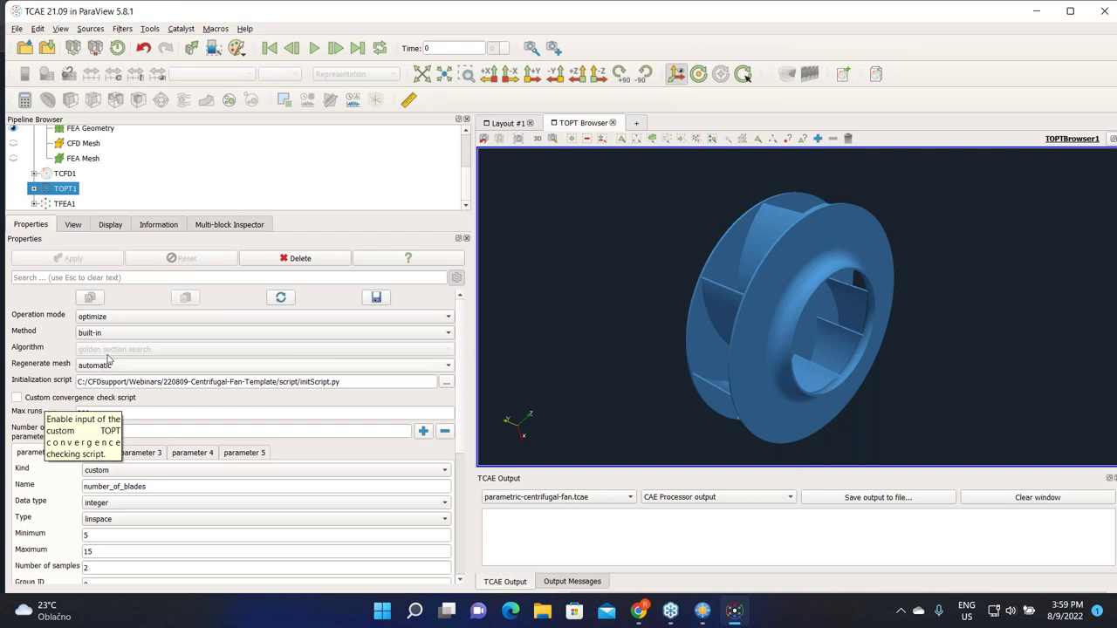
mouse_move(85, 353)
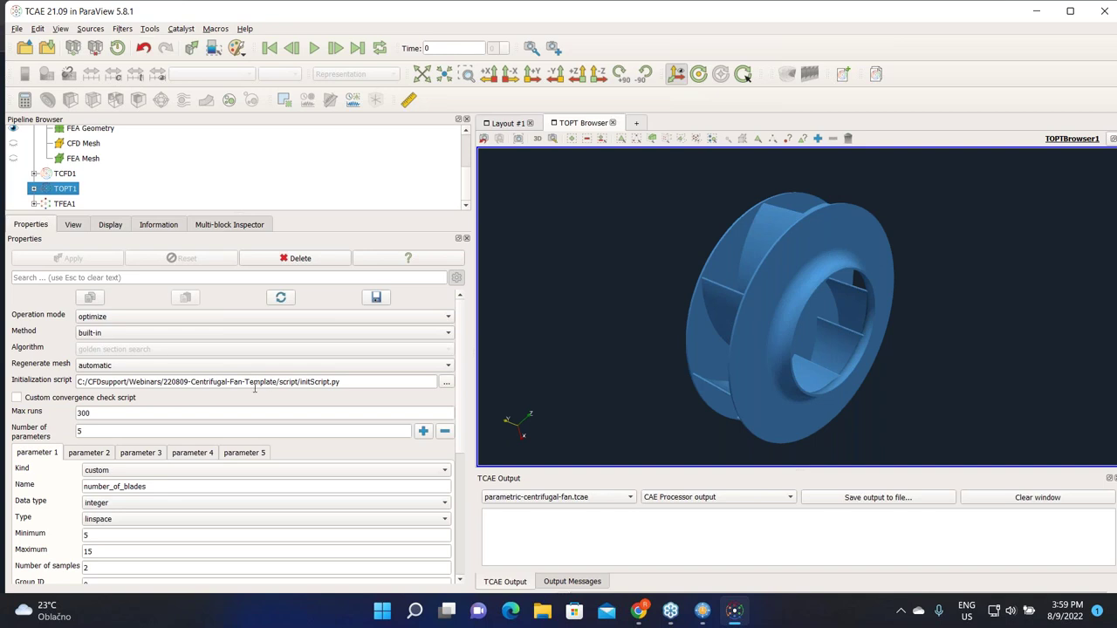
click(181, 366)
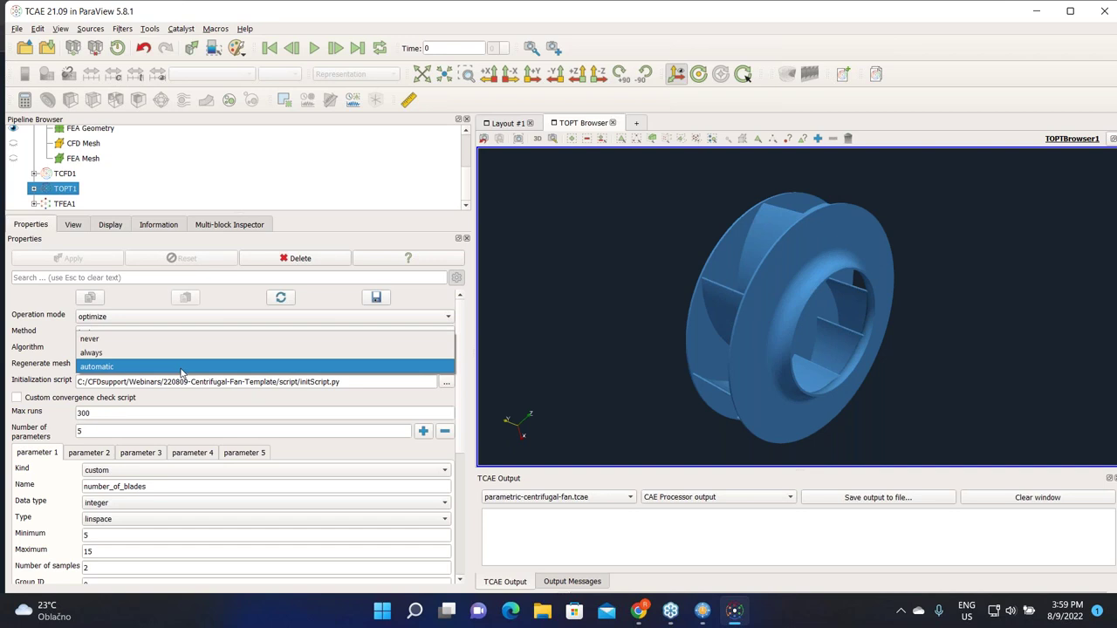